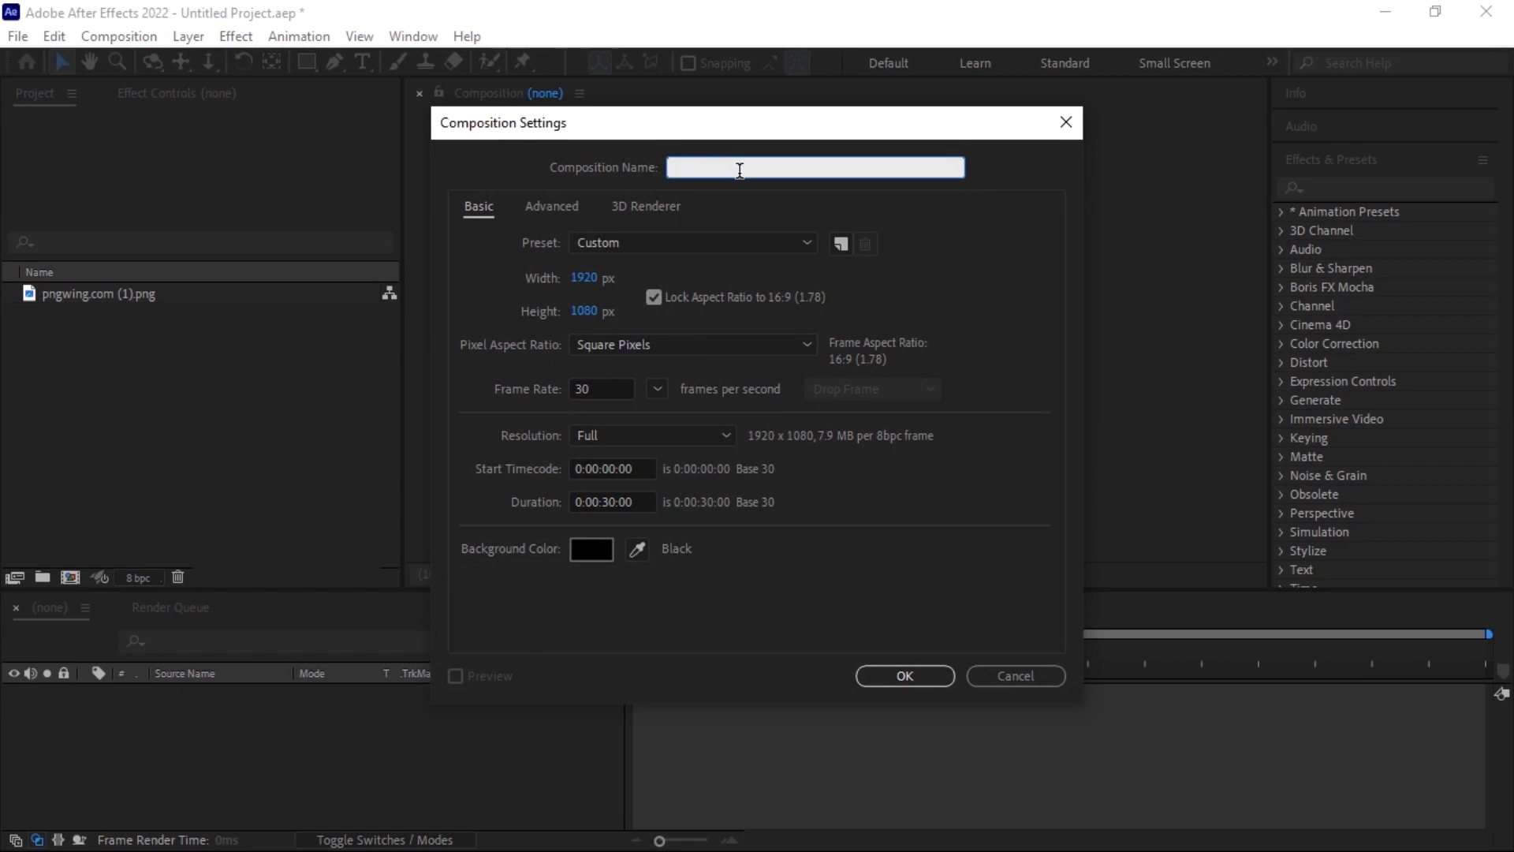
# - Name the new composition Youtube and create it at 1920 × 1080 px, 30 frames per second, with a 30-second duration
pyautogui.write('utube')
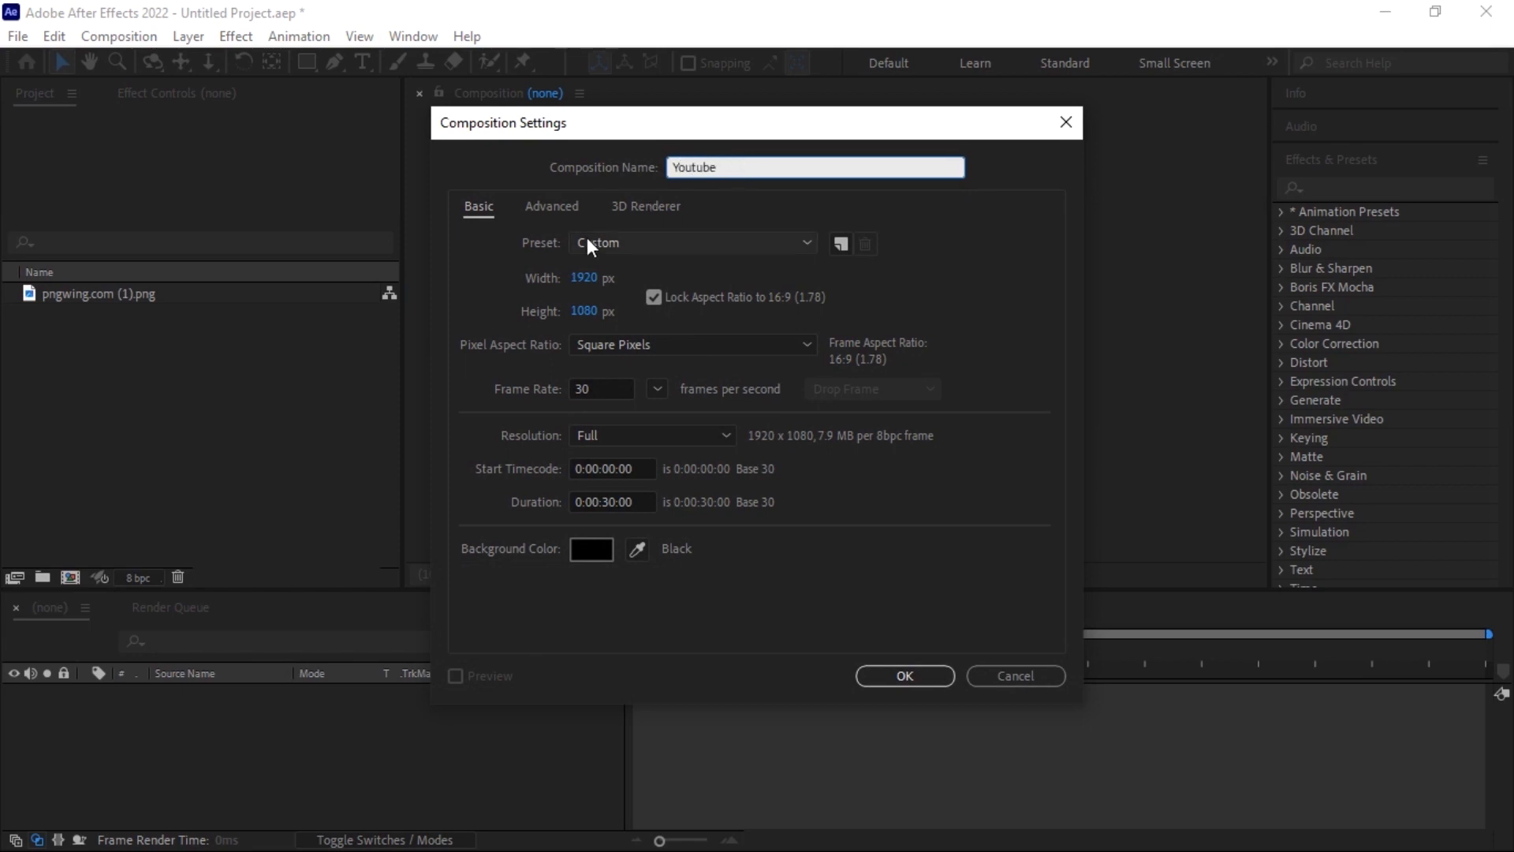
pyautogui.click(584, 379)
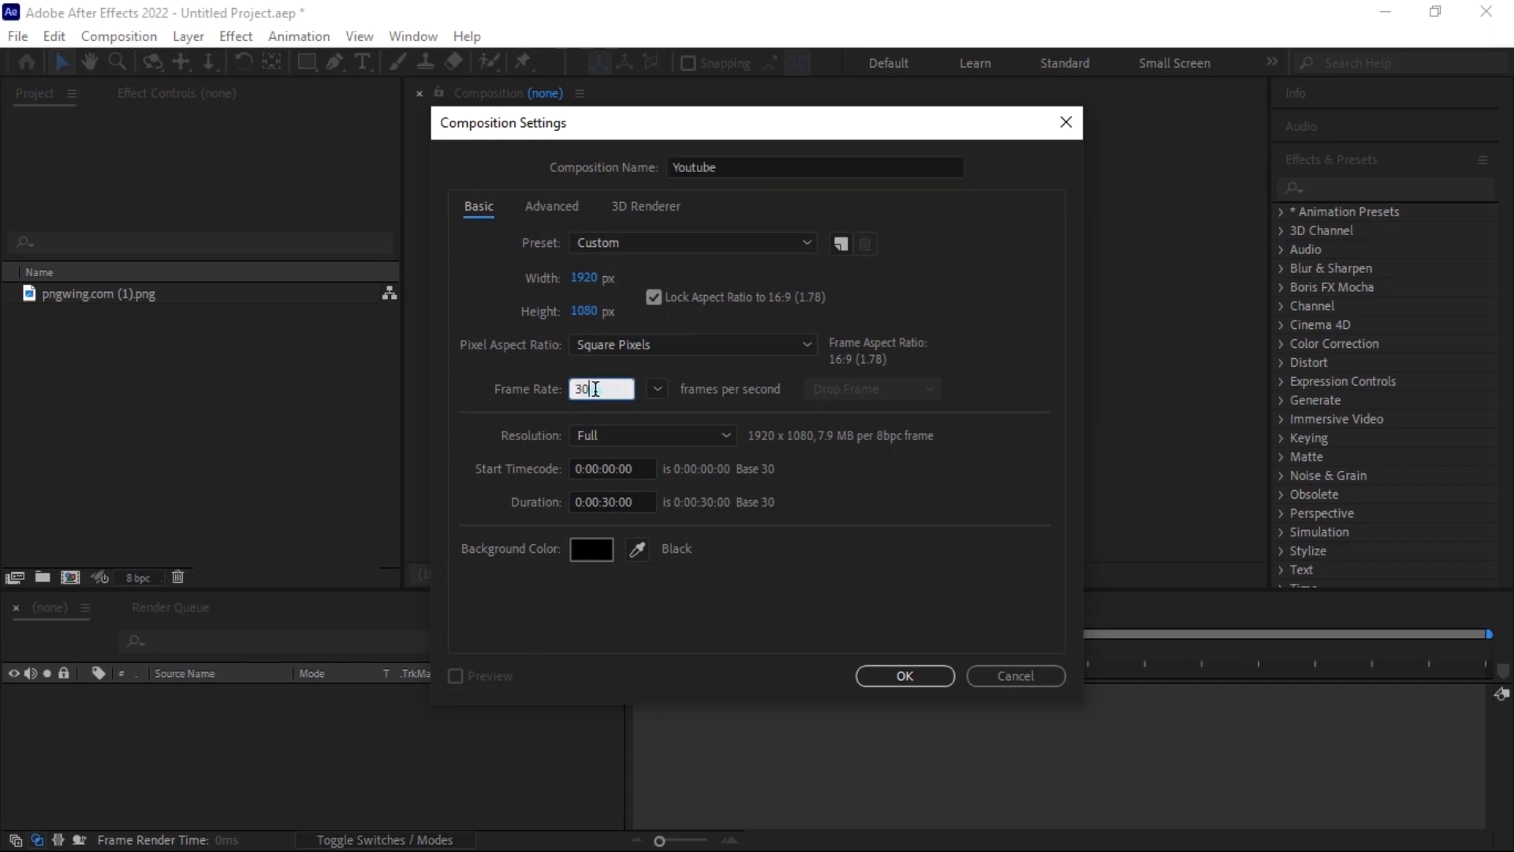
pyautogui.click(907, 676)
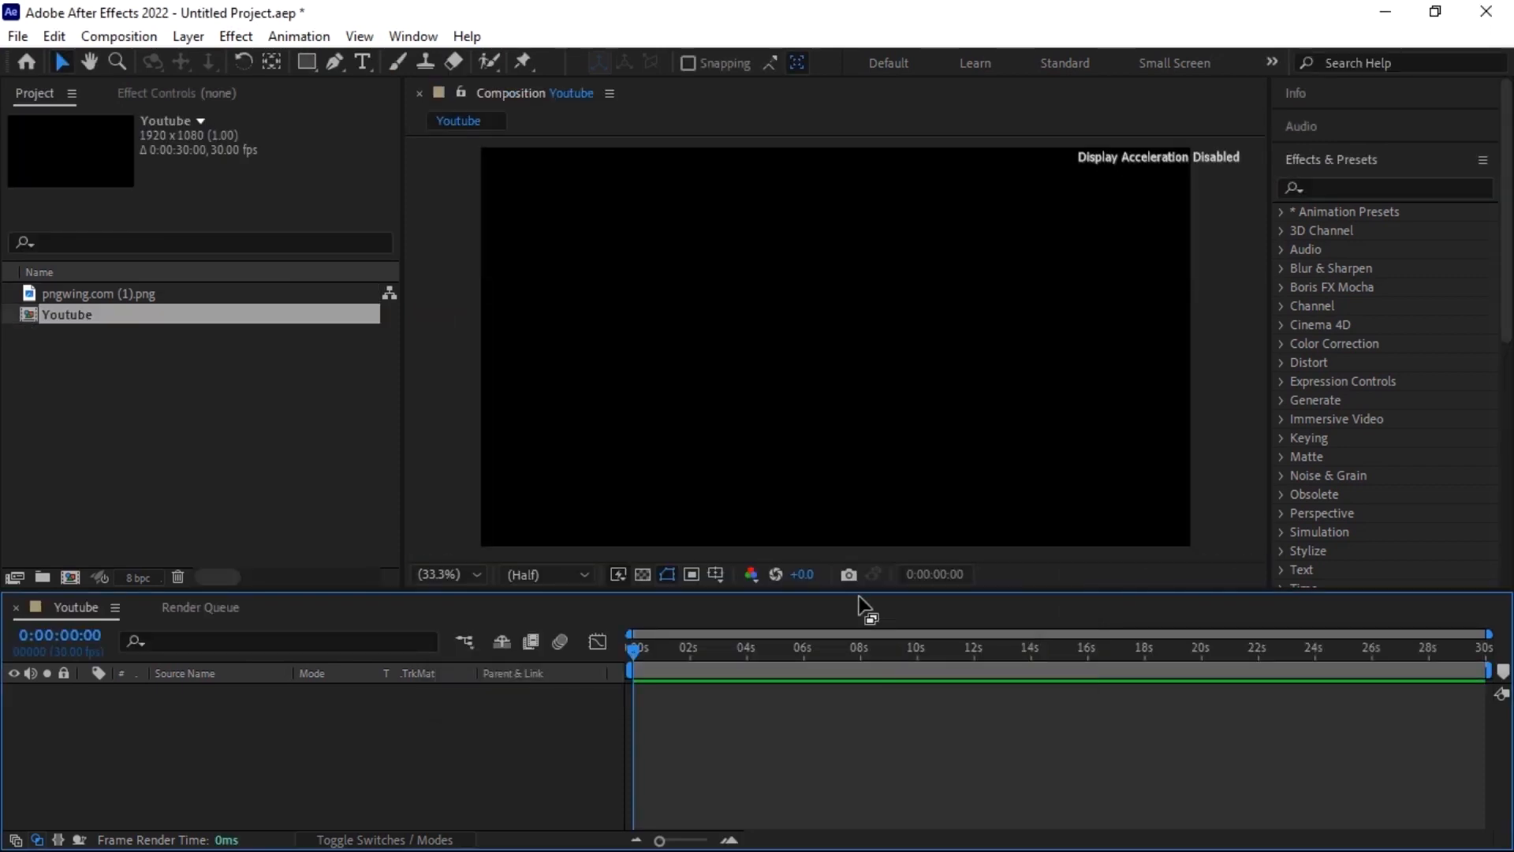
# - Add pngwing.com (1).png to the Youtube composition as a layer and set its scale to 150%
pyautogui.click(116, 297)
pyautogui.moveTo(117, 291); pyautogui.dragTo(142, 756)
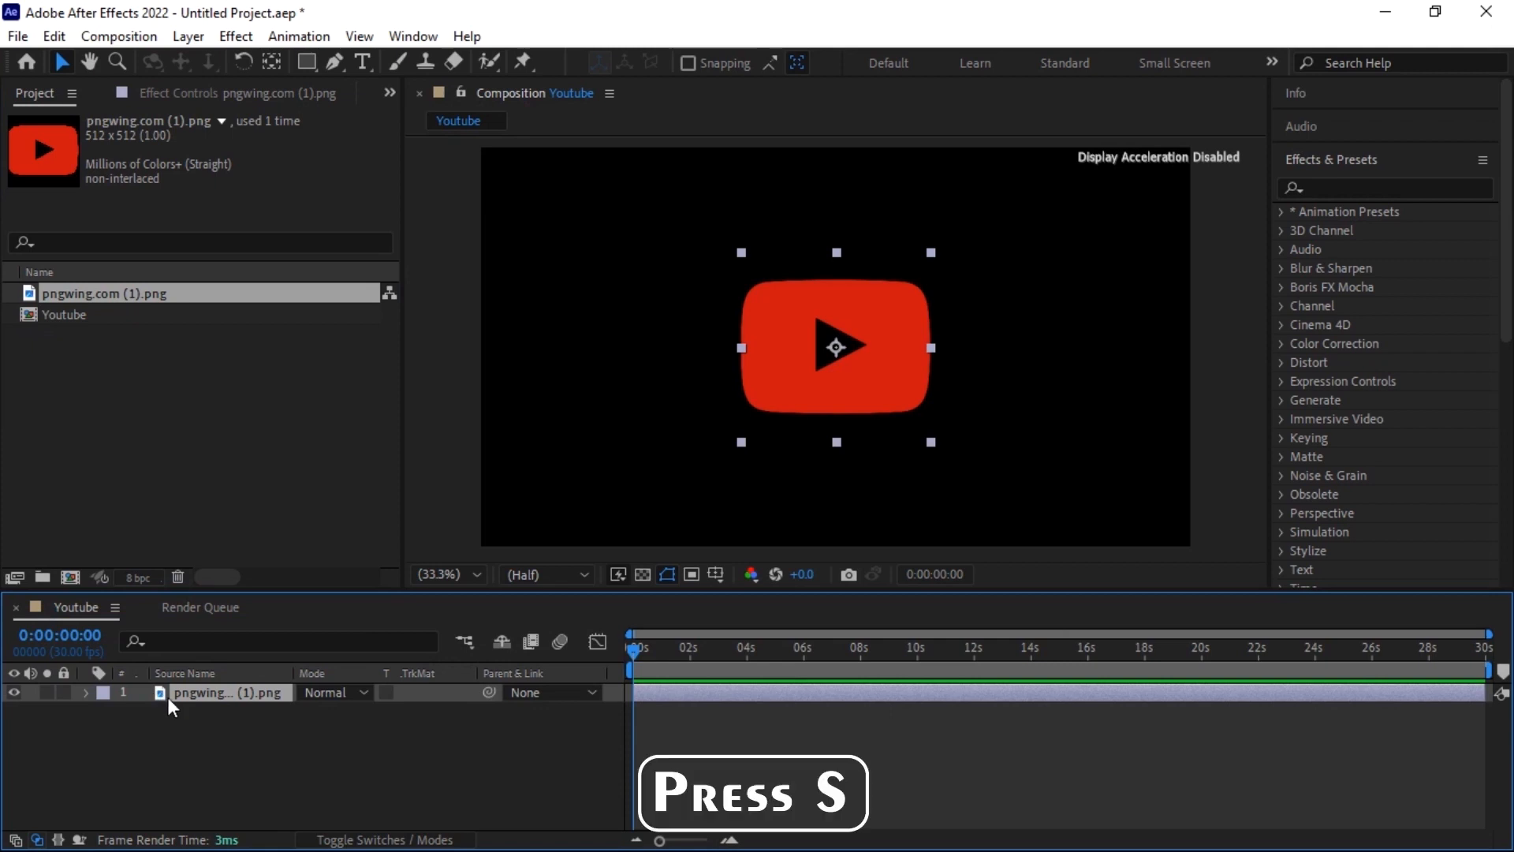
pyautogui.press('s')
pyautogui.moveTo(363, 712); pyautogui.dragTo(439, 739)
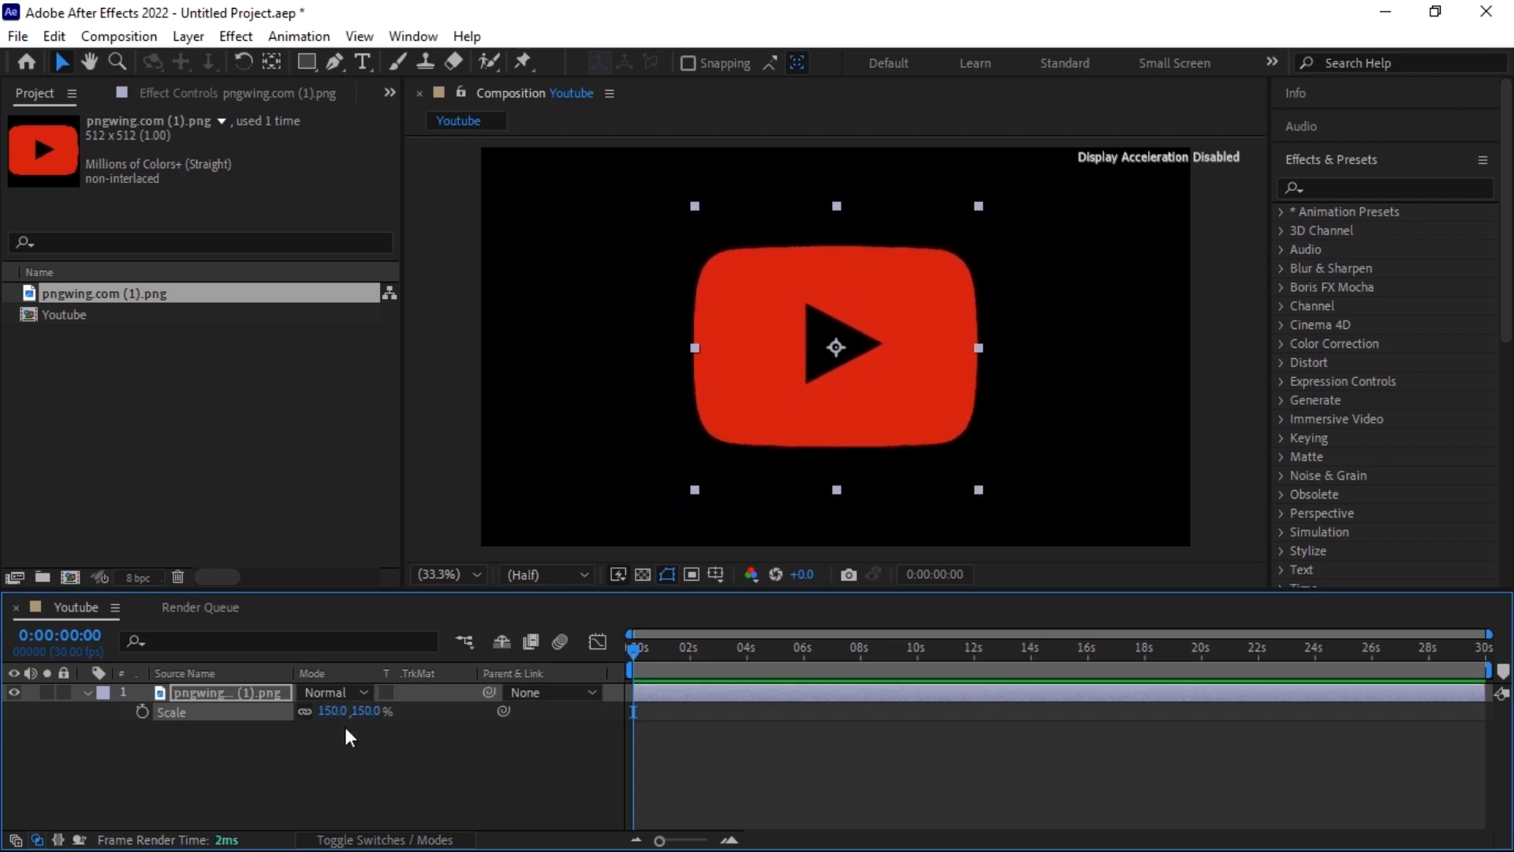
pyautogui.click(309, 768)
pyautogui.click(88, 693)
pyautogui.click(315, 761)
# - Pre-compose the image layer as Logo, moving all attributes into the new composition
pyautogui.click(202, 695)
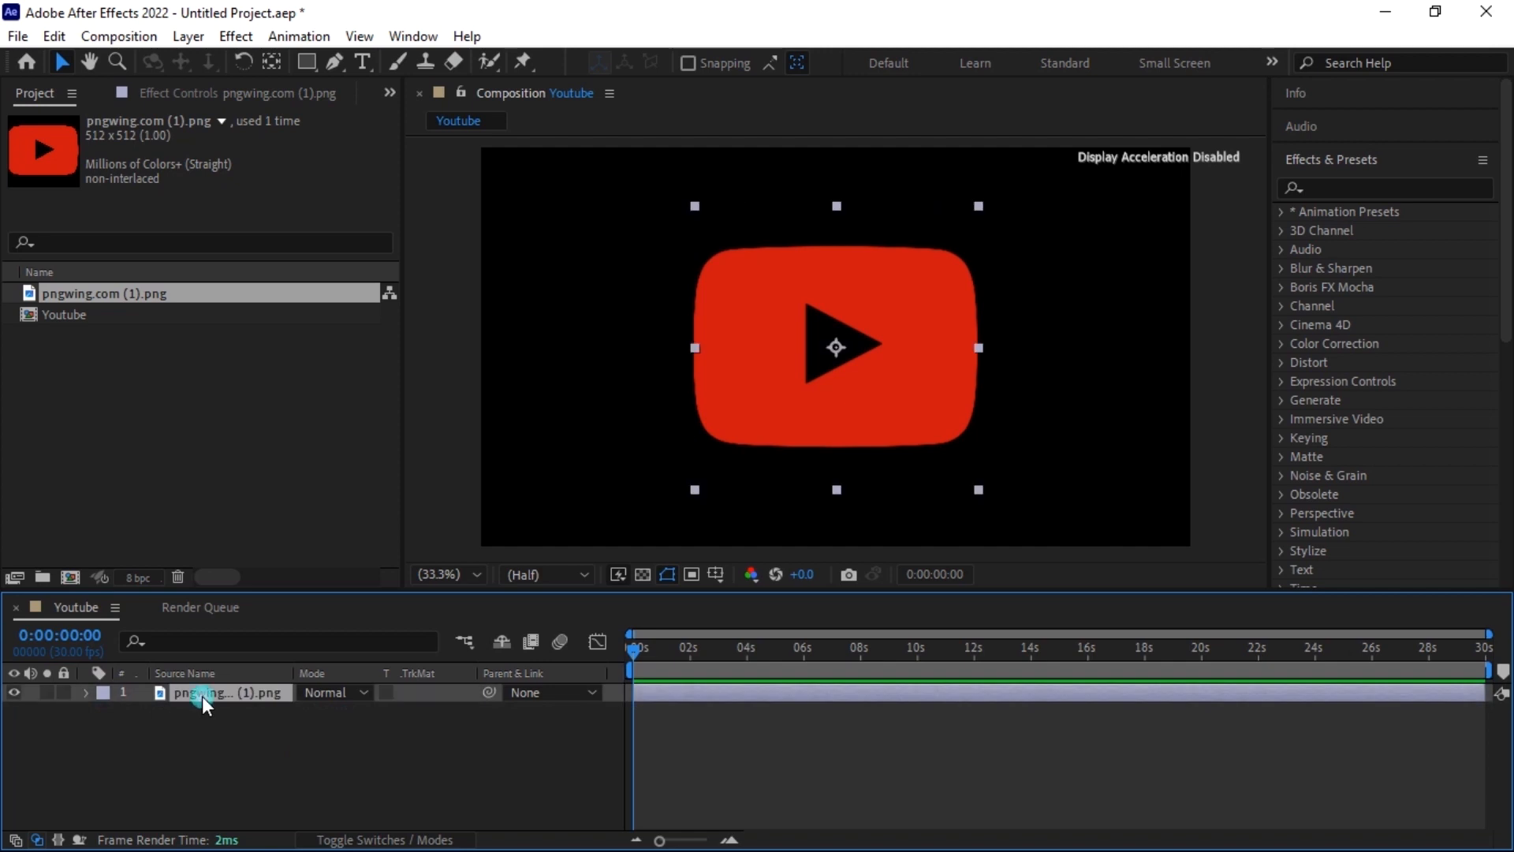
pyautogui.rightClick(202, 694)
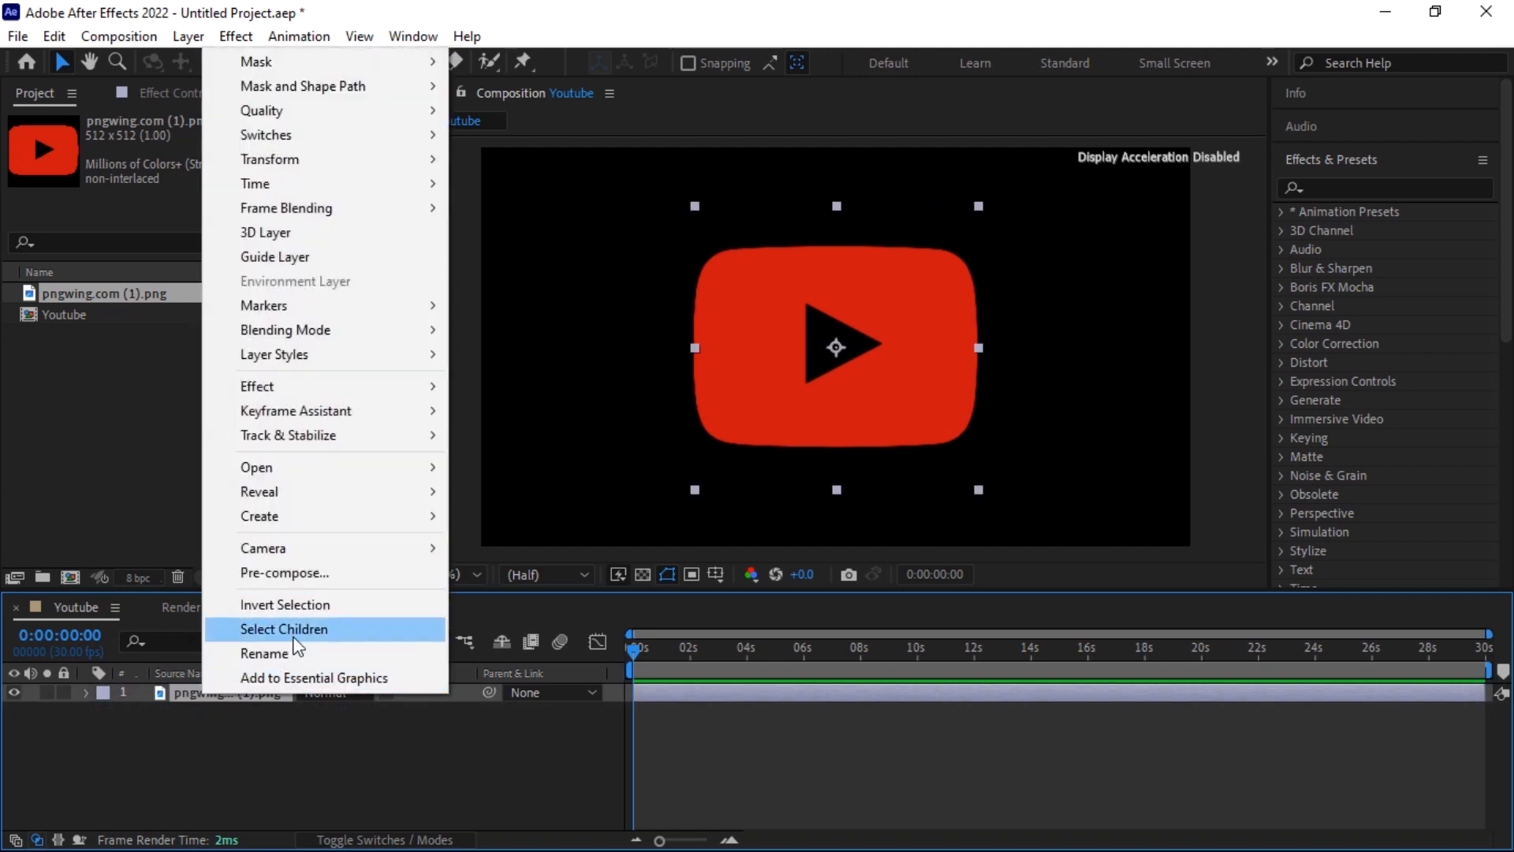
pyautogui.click(317, 580)
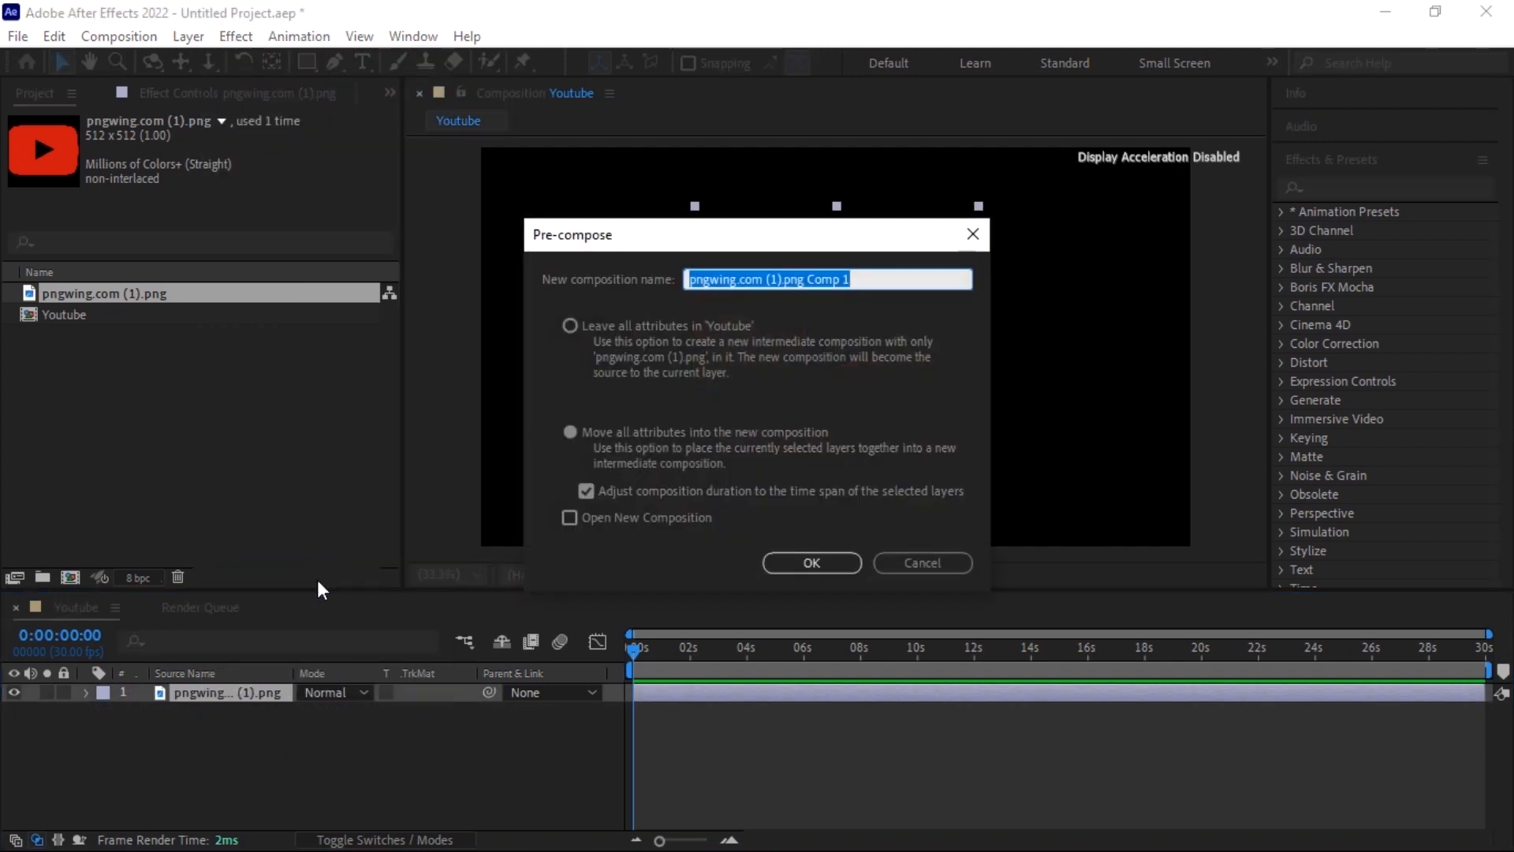
pyautogui.press('BackSpace')
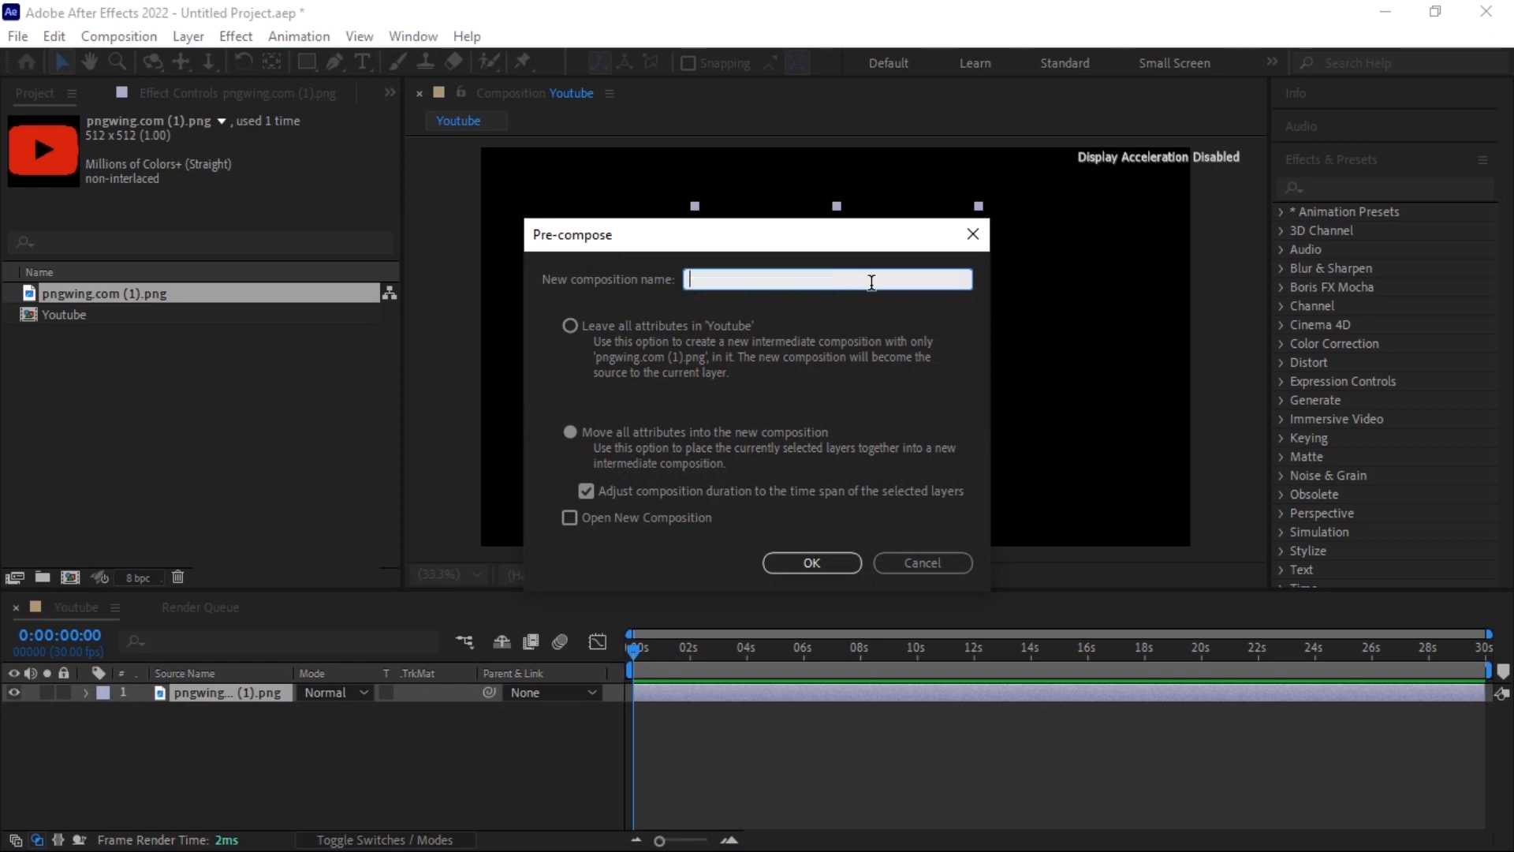
pyautogui.write('Logo')
pyautogui.click(574, 434)
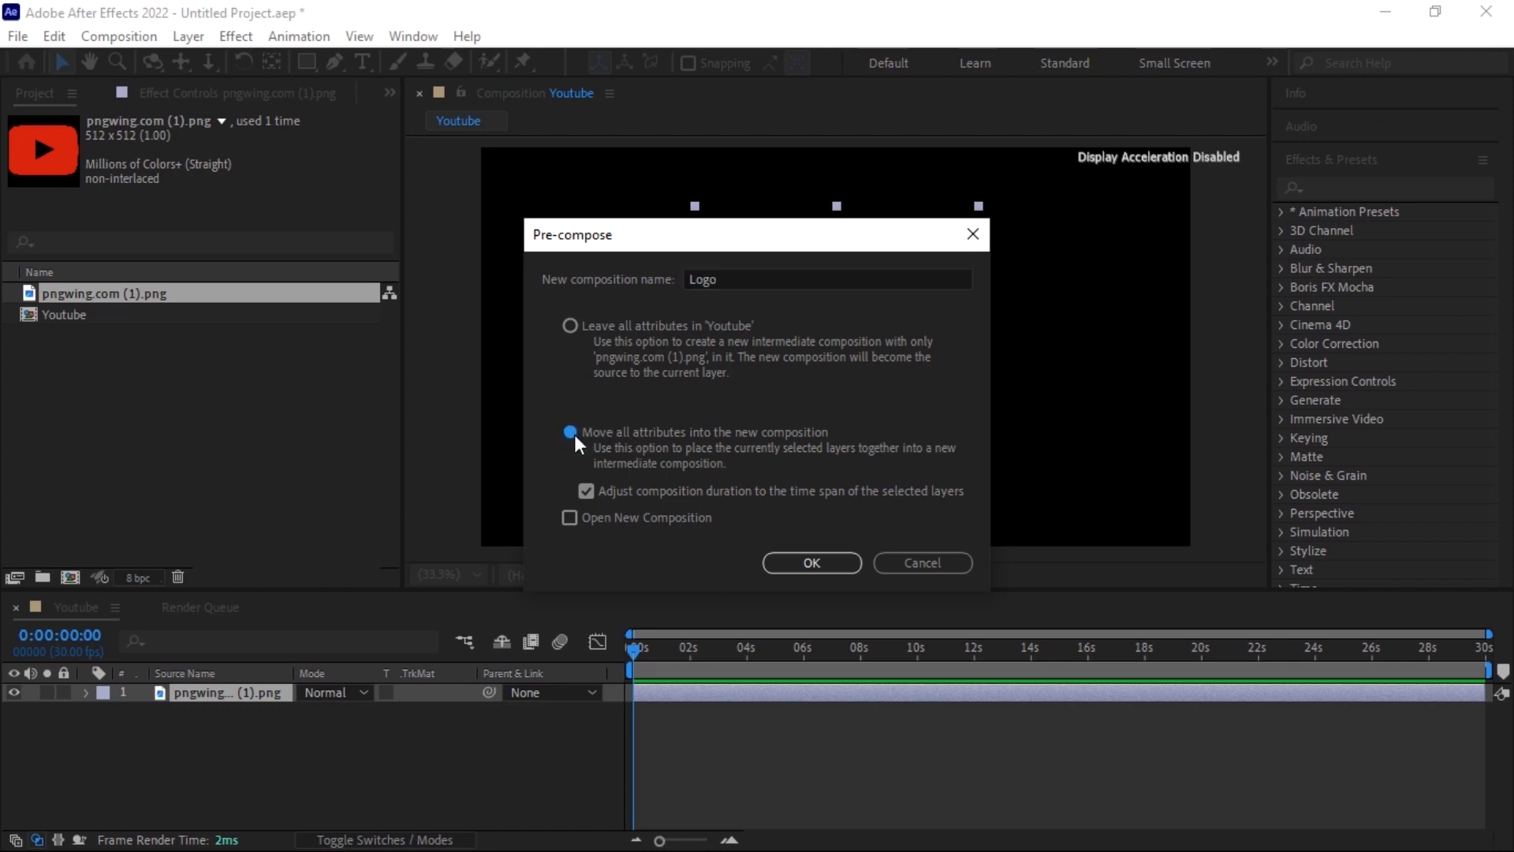
pyautogui.click(810, 561)
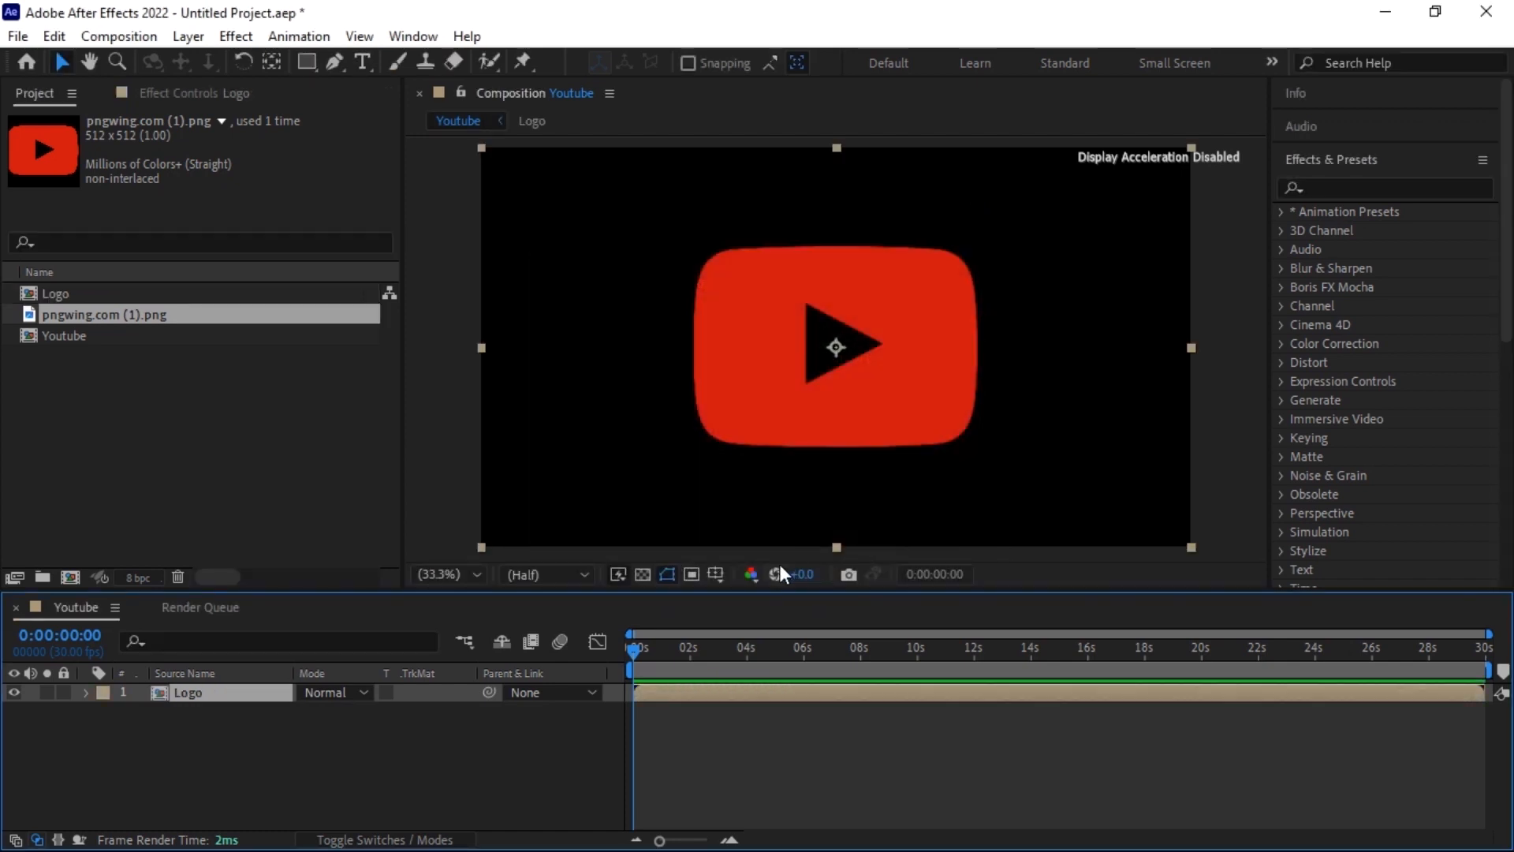
# - With no layer selected, set the Rectangle tool's fill to a solid white, FDFDFD
pyautogui.click(255, 716)
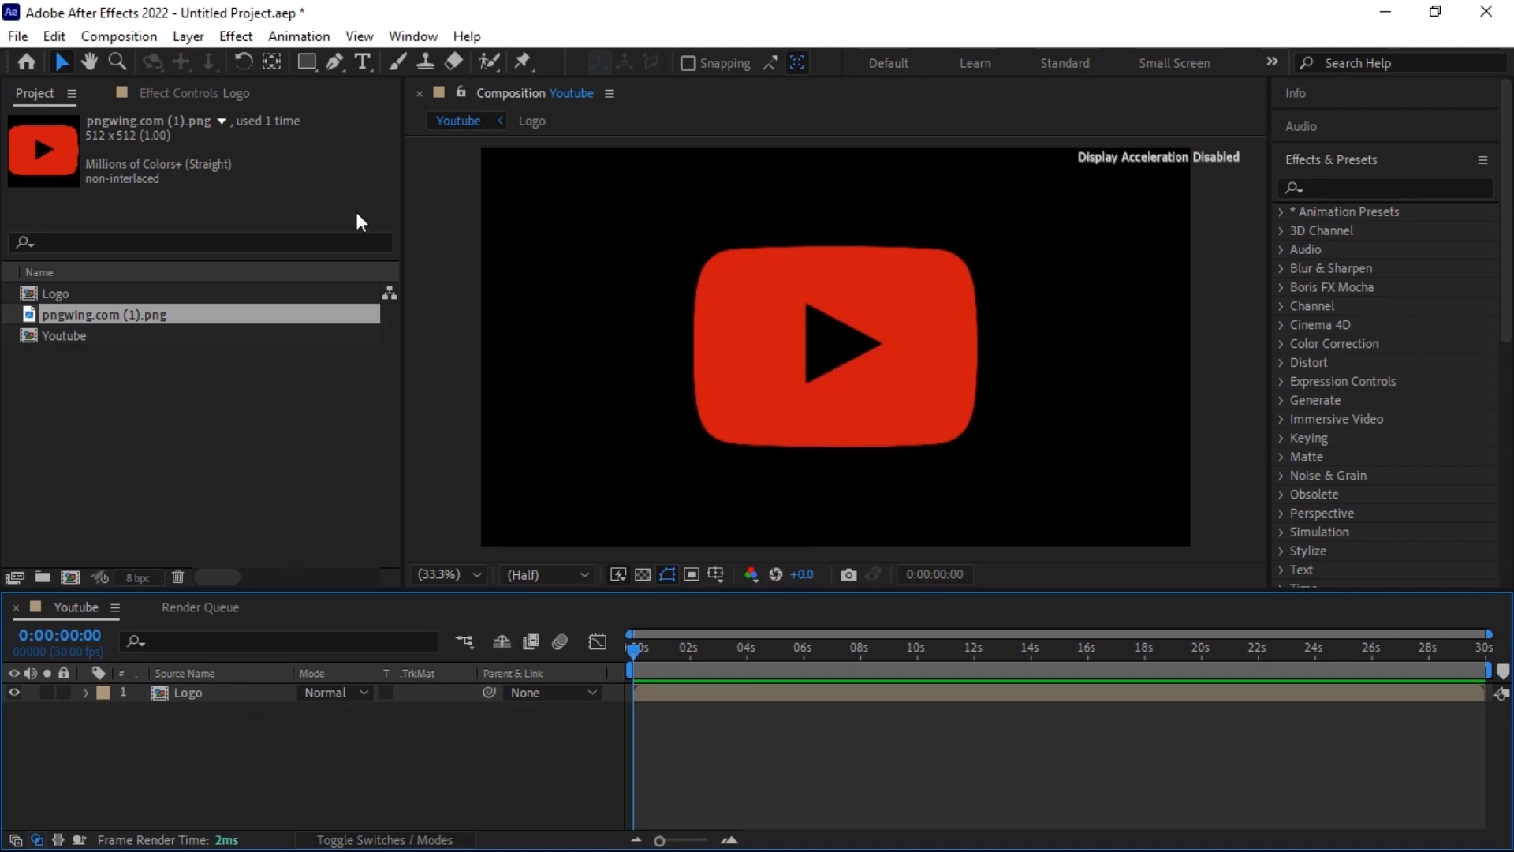
pyautogui.click(308, 63)
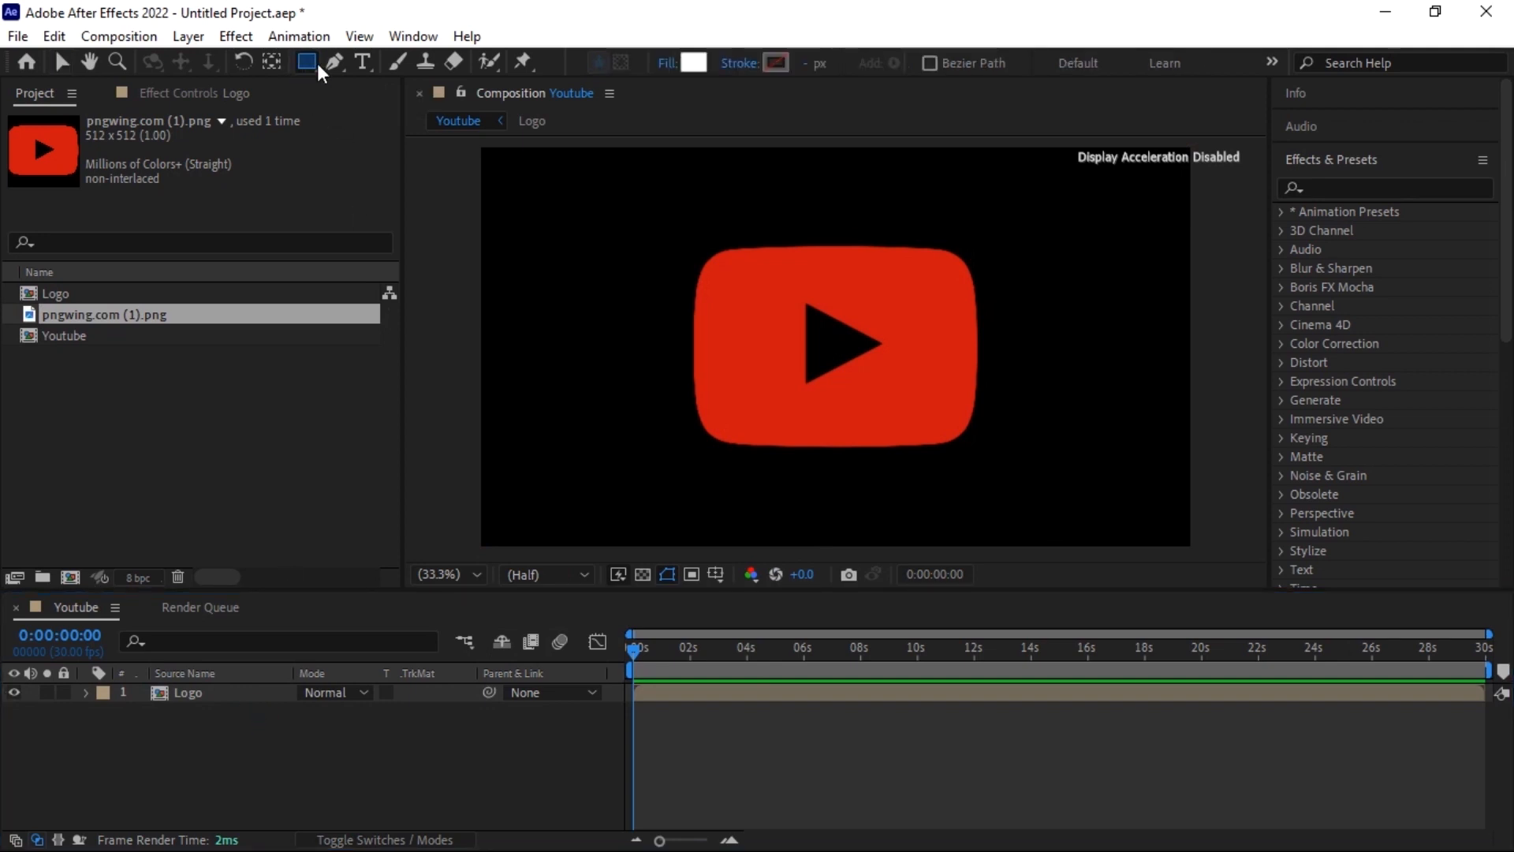
pyautogui.click(660, 62)
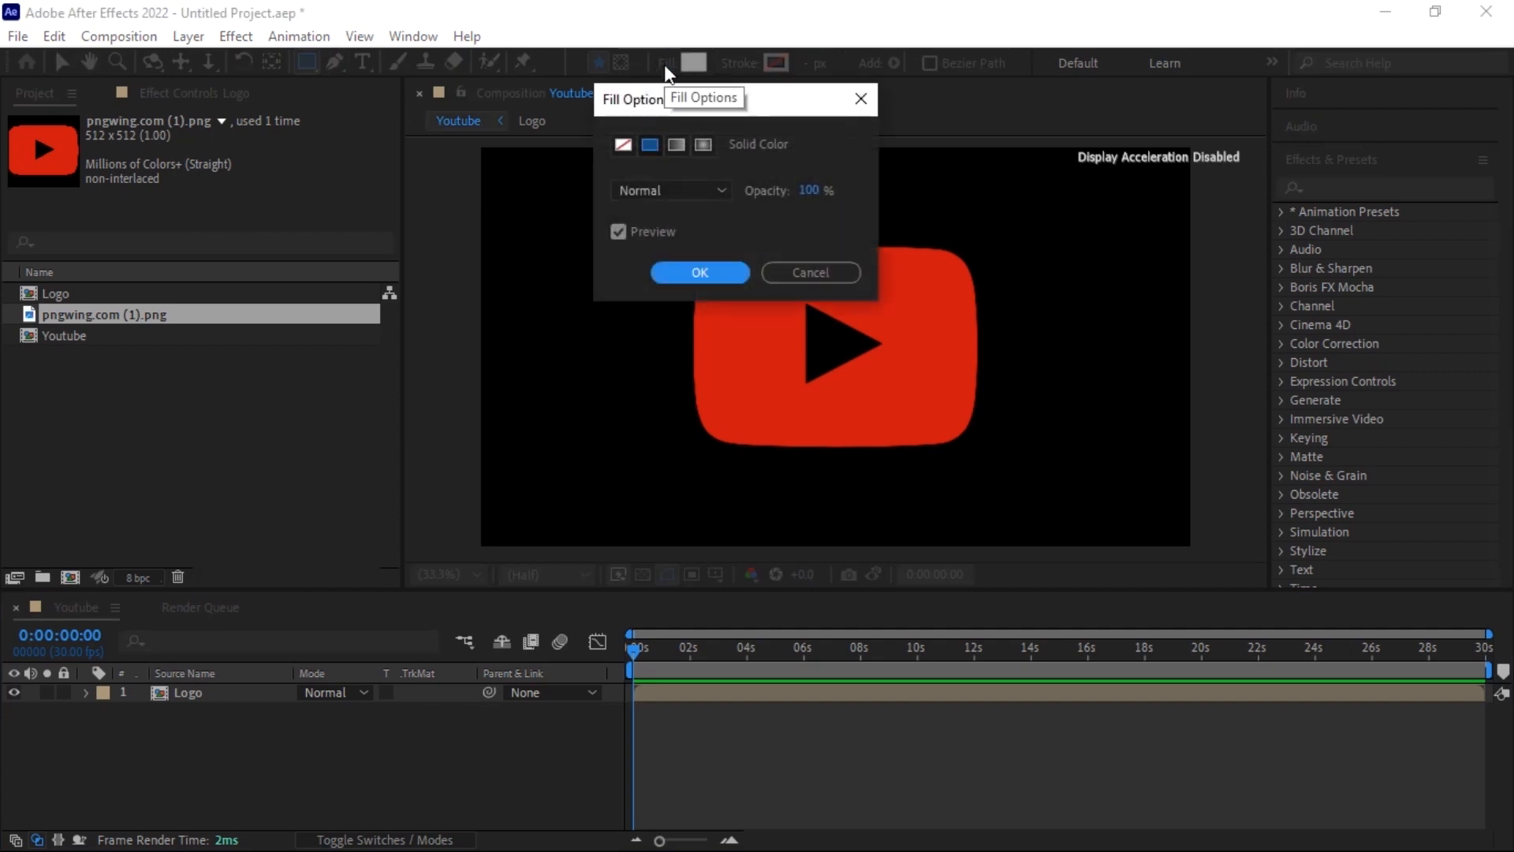
pyautogui.click(648, 147)
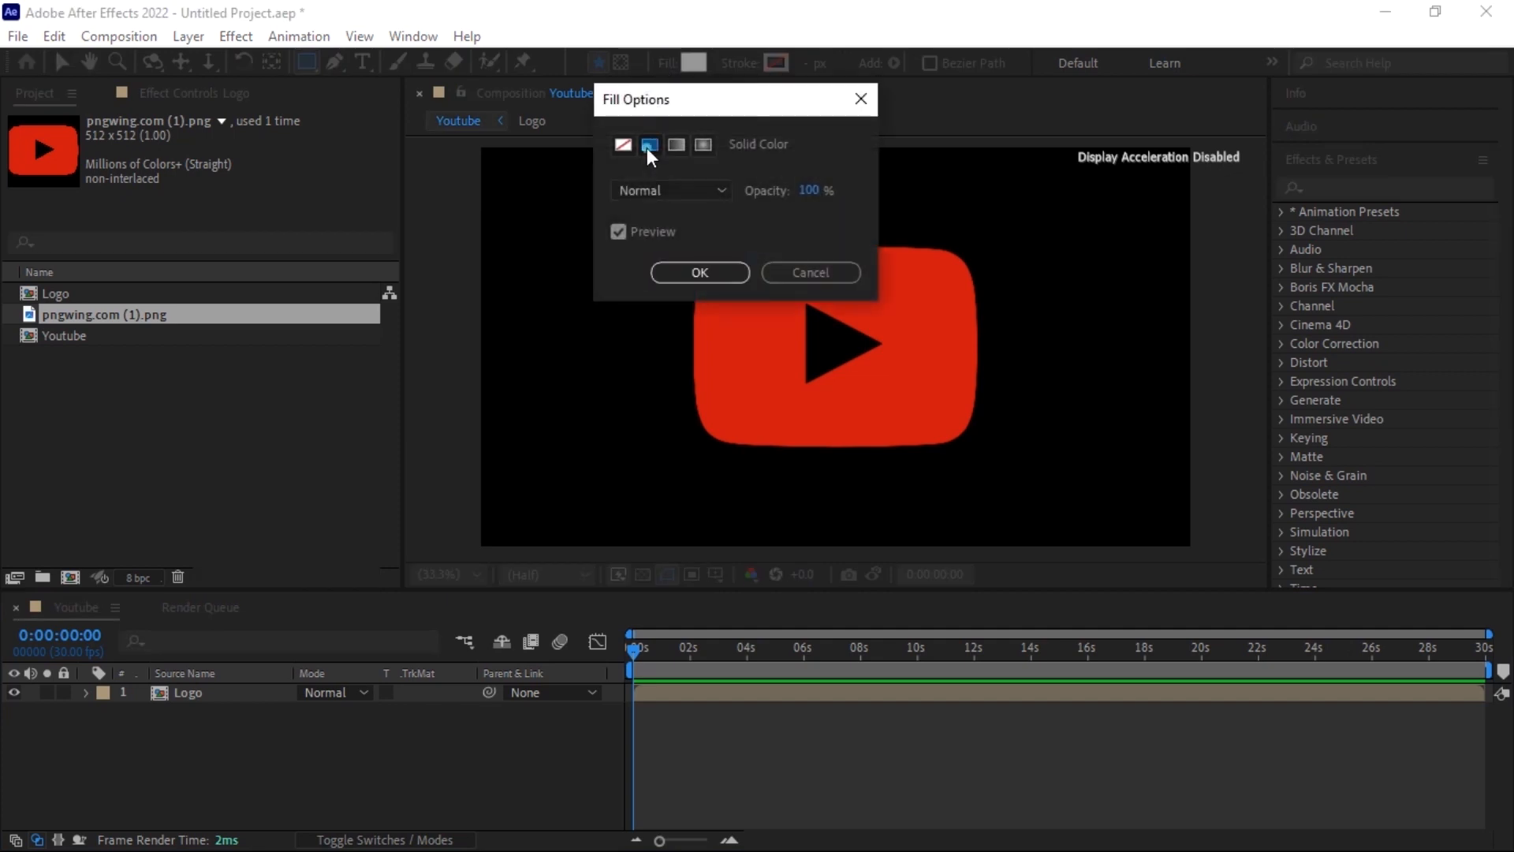
pyautogui.click(698, 272)
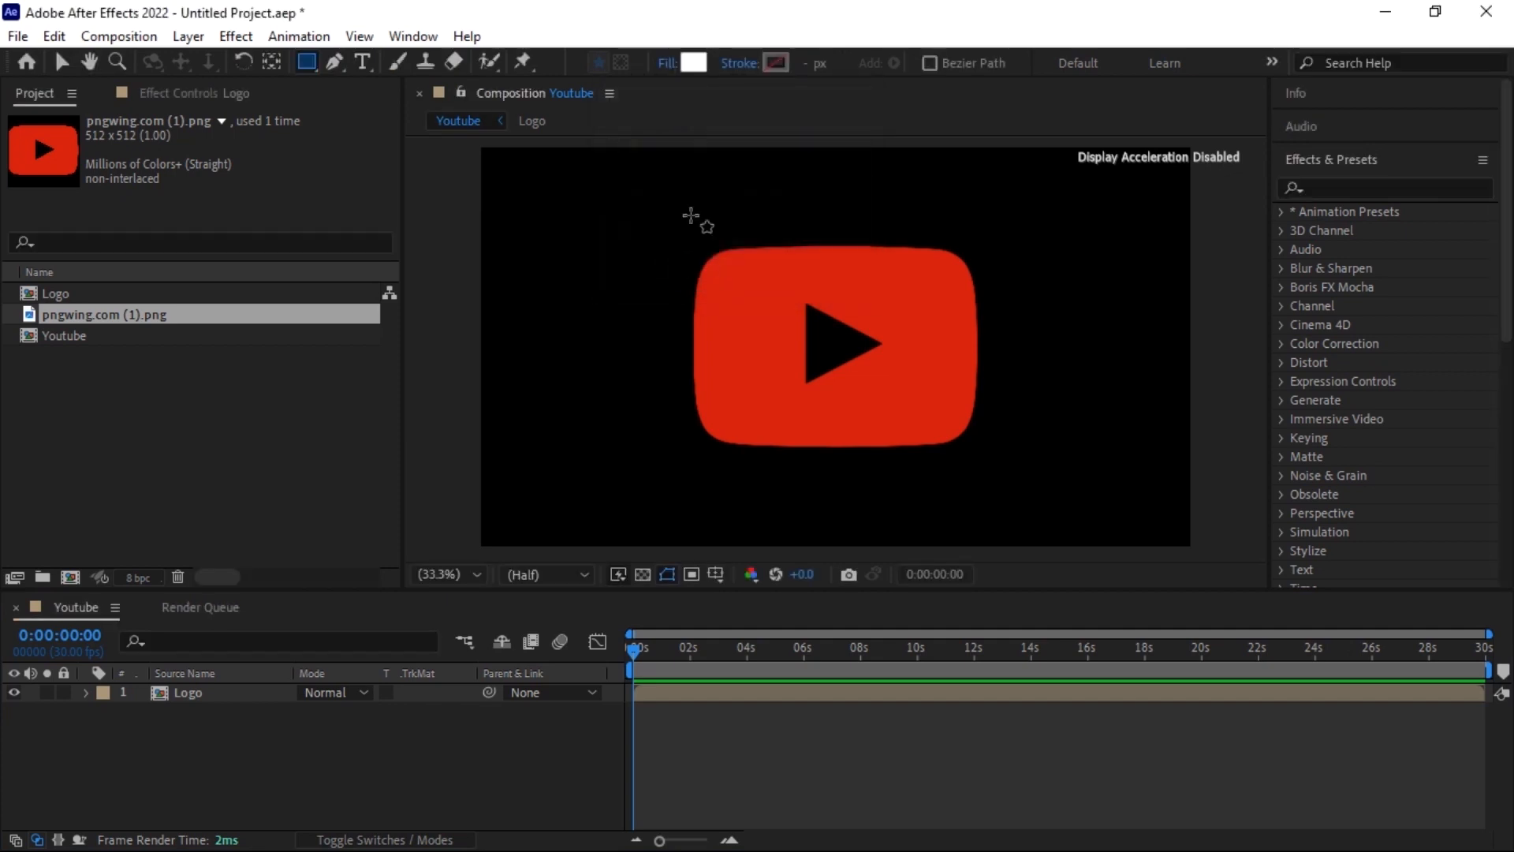
pyautogui.click(694, 65)
pyautogui.moveTo(308, 306); pyautogui.dragTo(95, 260)
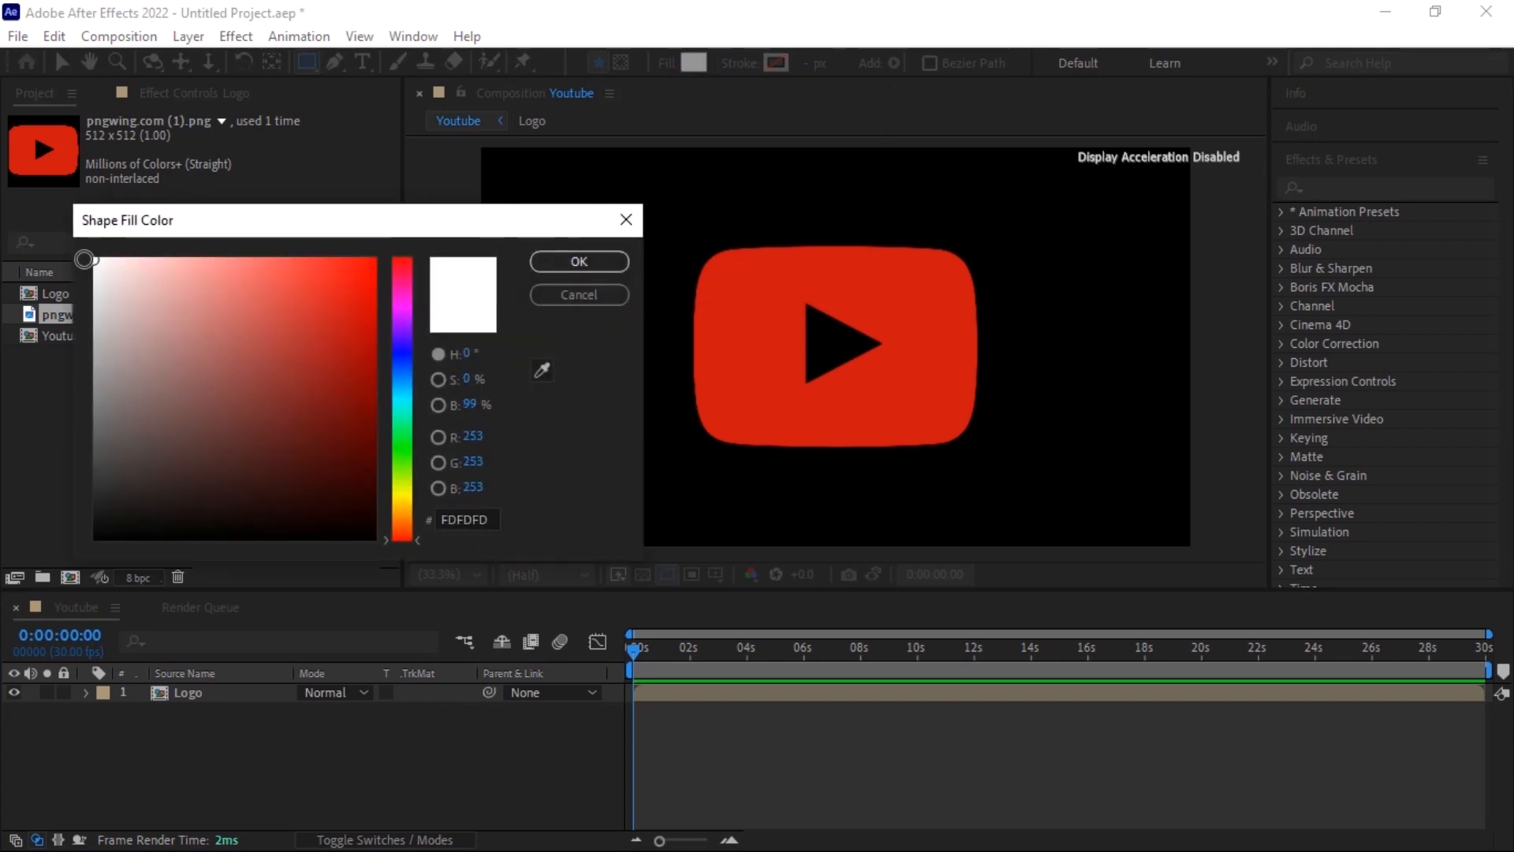
pyautogui.click(560, 260)
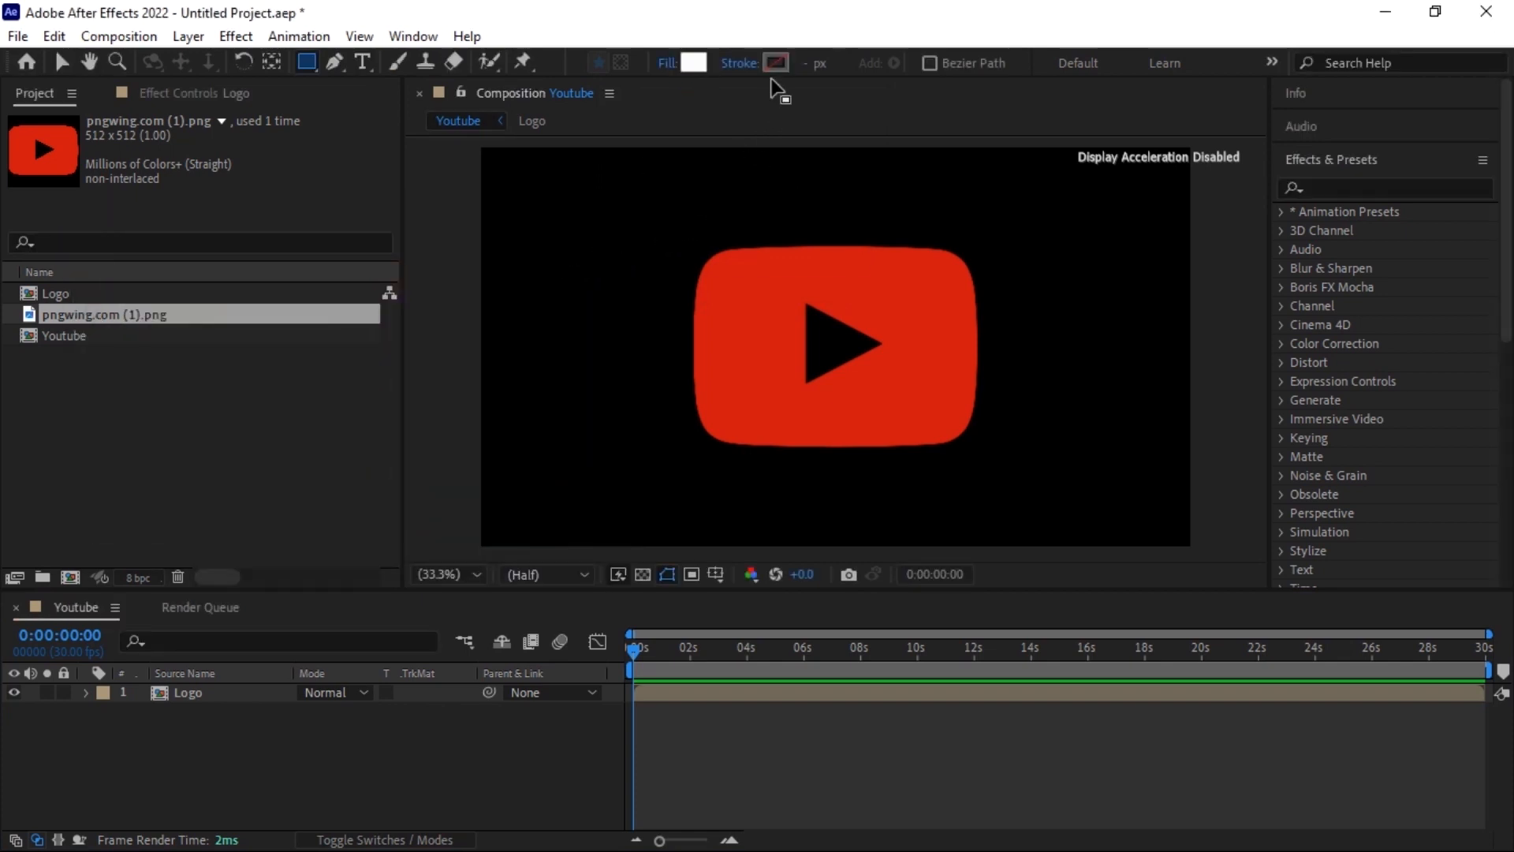
# - Set the shape stroke to None and add a full-frame white rectangle as a new shape layer
pyautogui.click(745, 58)
pyautogui.click(622, 145)
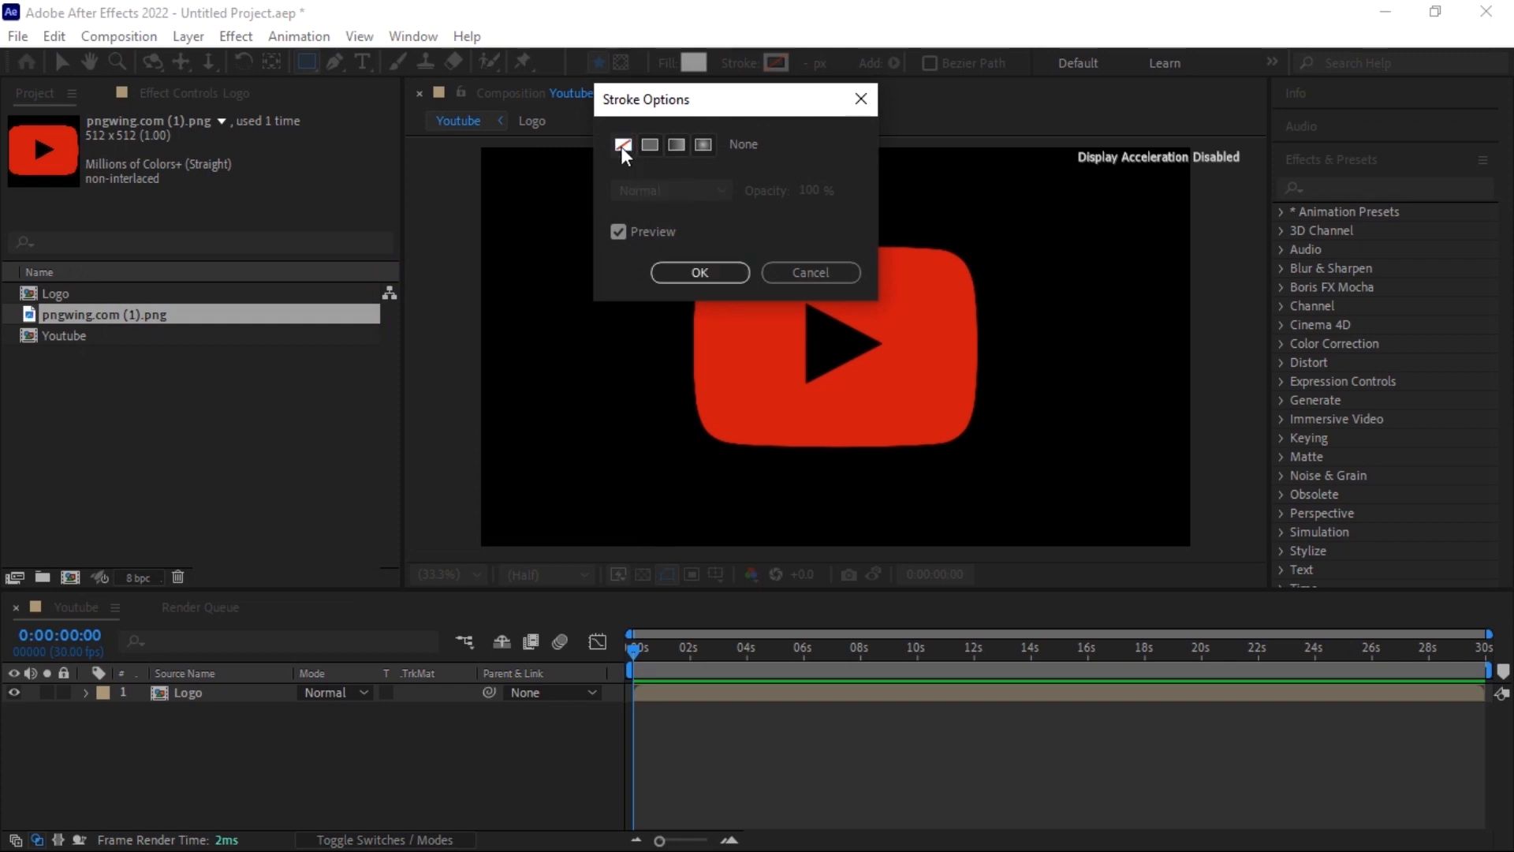
pyautogui.click(694, 272)
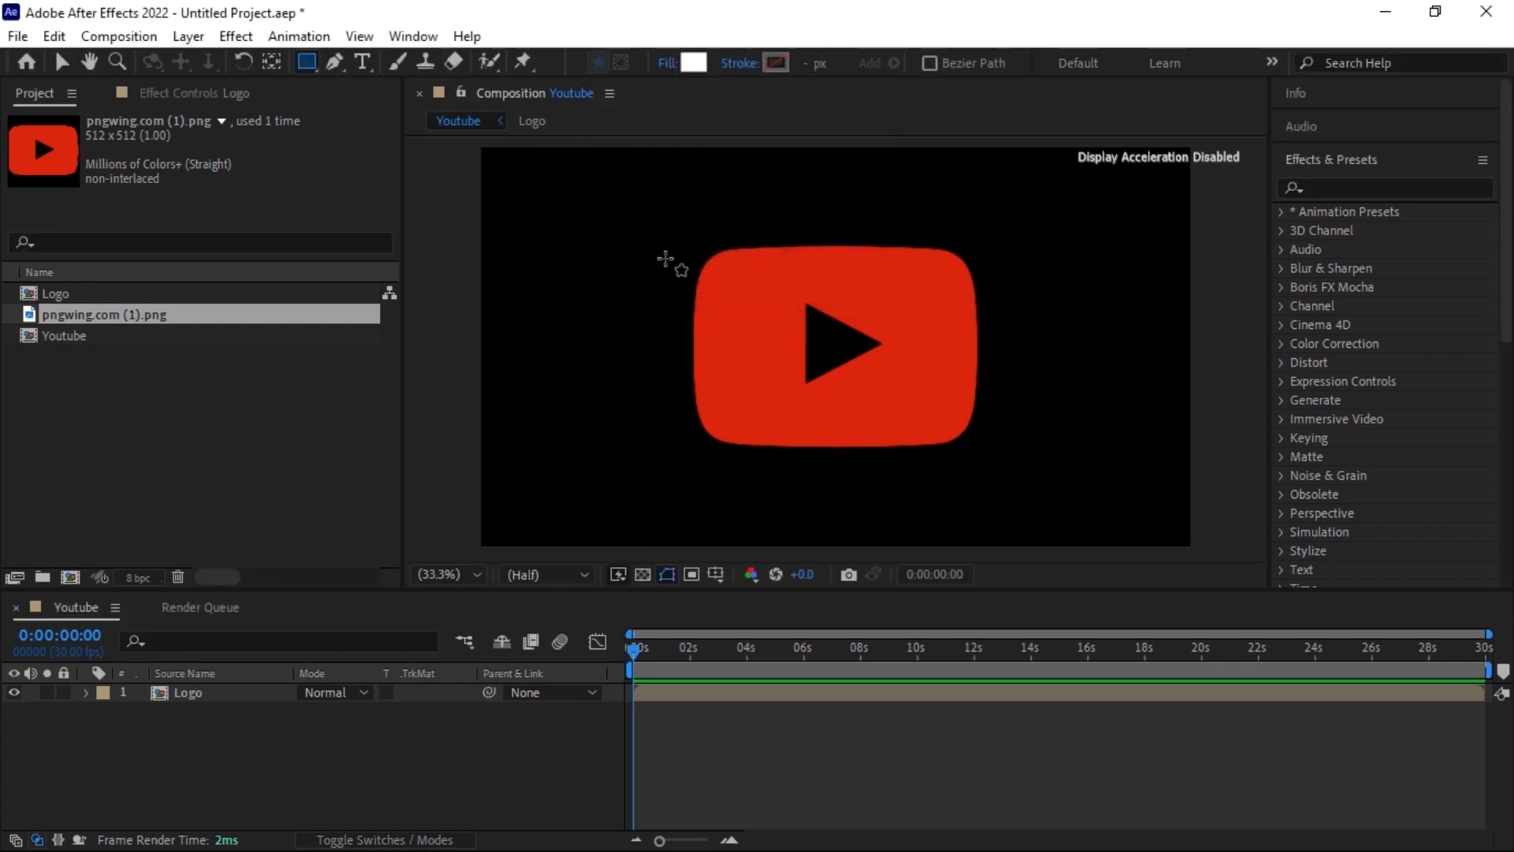
pyautogui.doubleClick(311, 59)
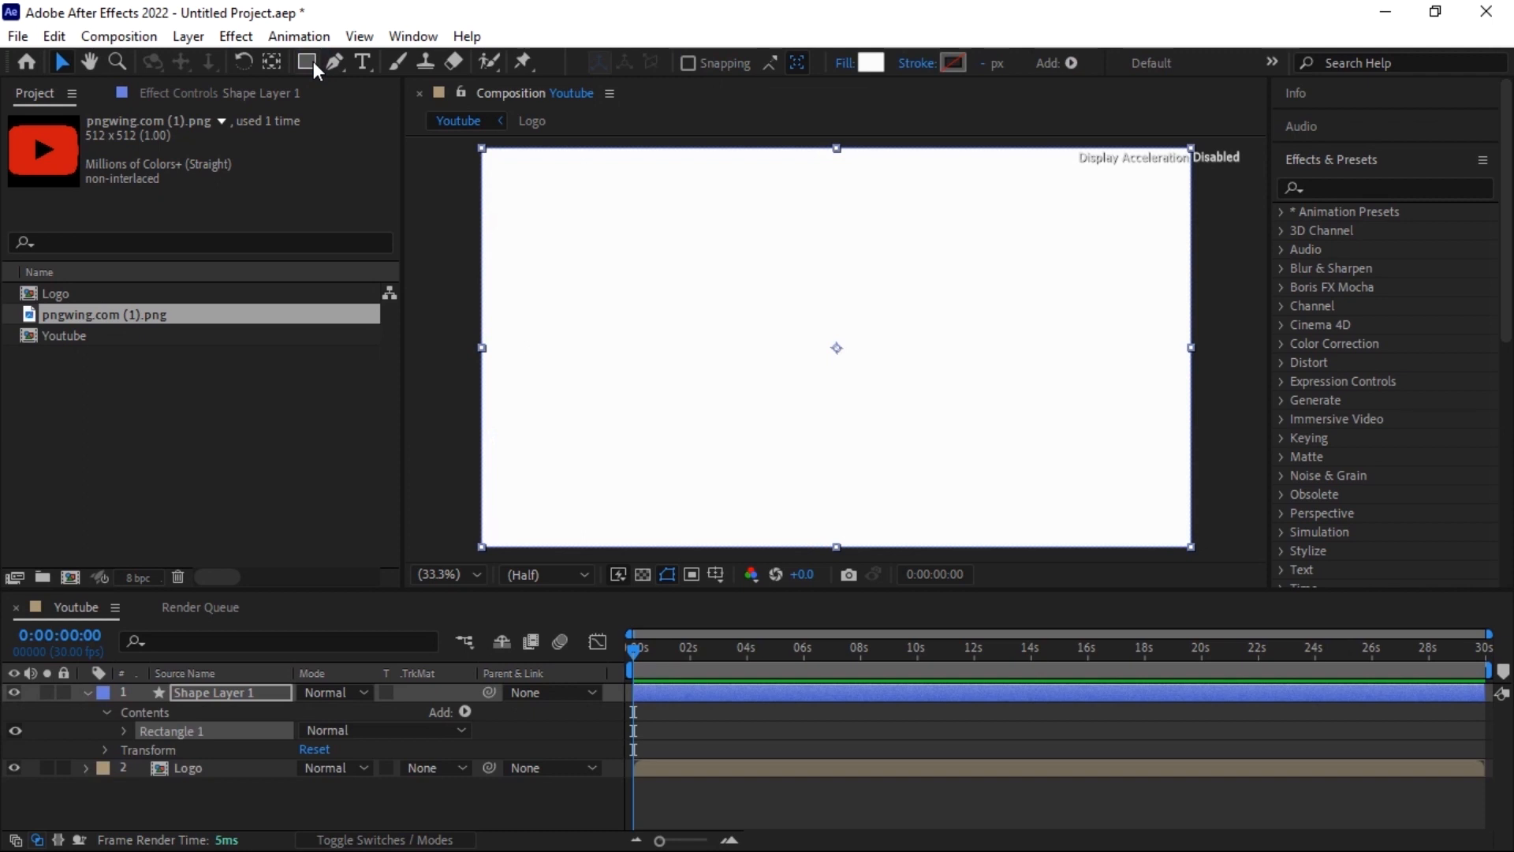
# - Set the shape layer's Position to -980, 540 and add a Position keyframe at 0:00:00:00
pyautogui.press('p')
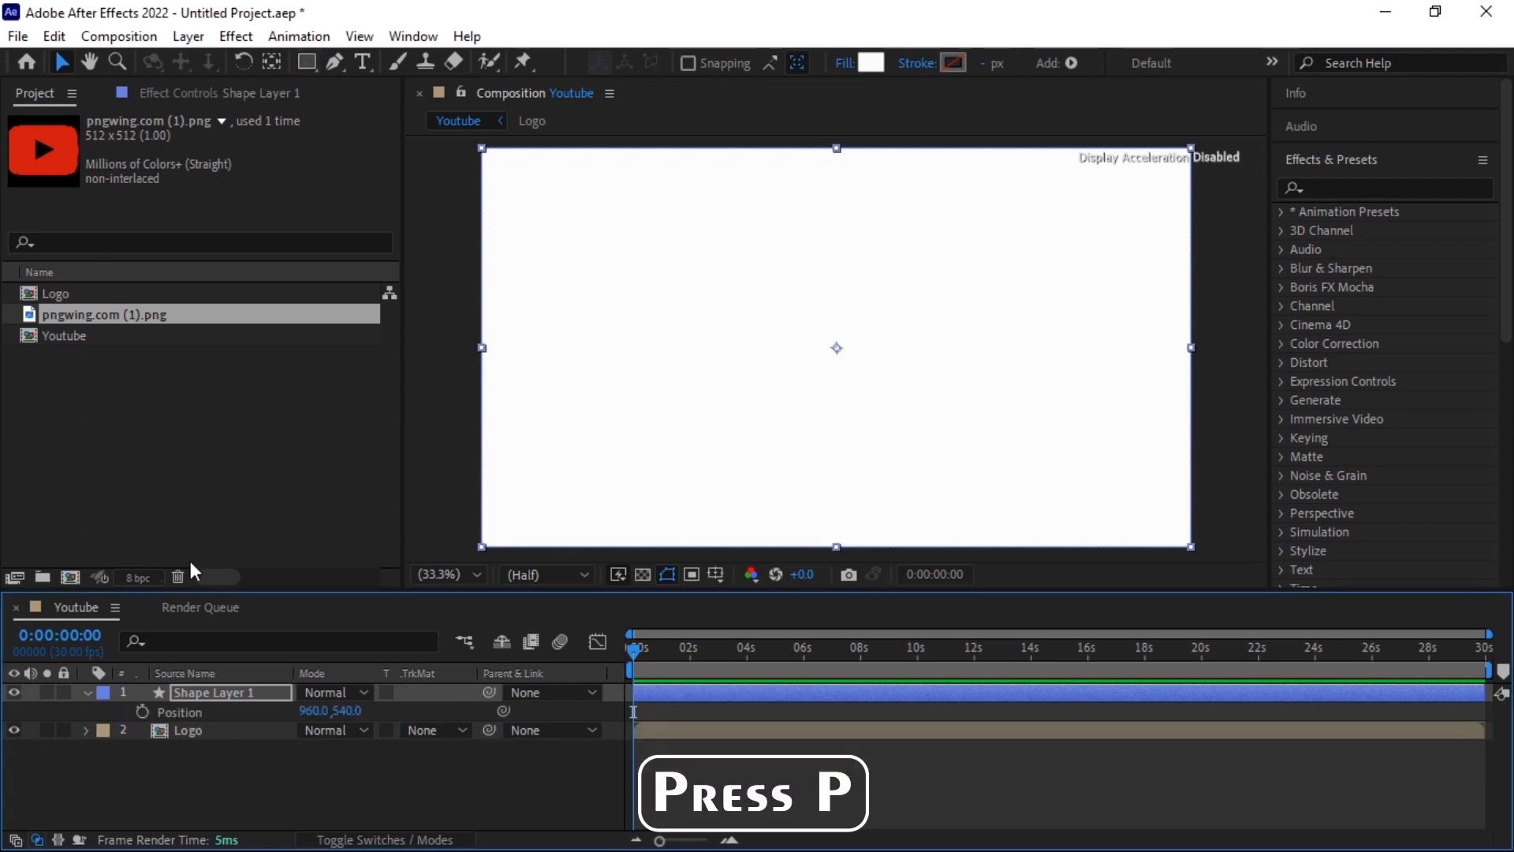
pyautogui.moveTo(313, 714); pyautogui.dragTo(104, 716)
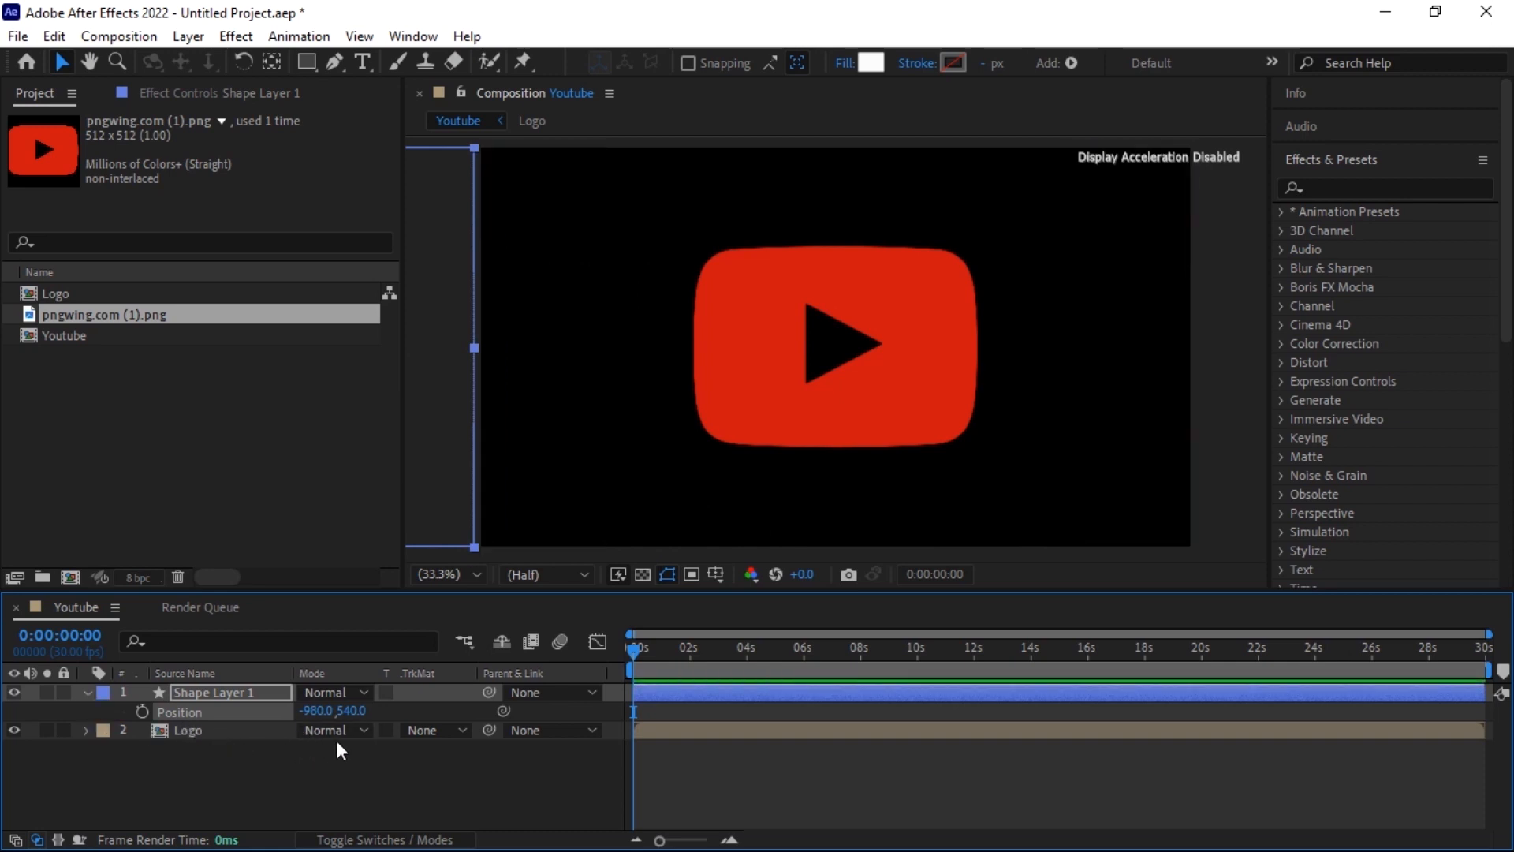
pyautogui.click(144, 708)
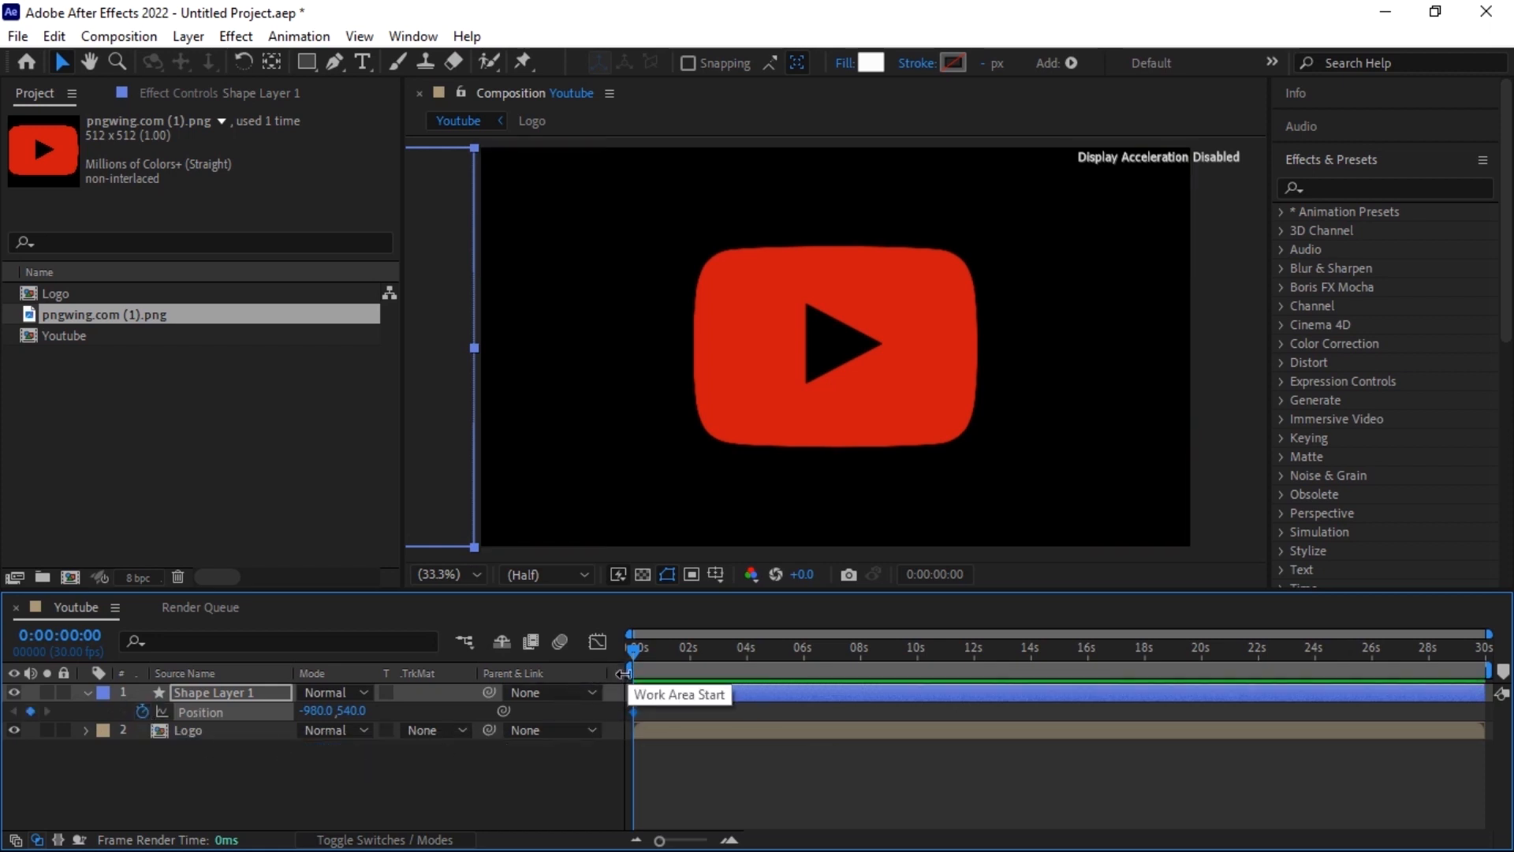
# - At 0:00:05:00, reset the shape layer's Position to 960, 540 to create the second keyframe
pyautogui.moveTo(631, 650); pyautogui.dragTo(775, 683)
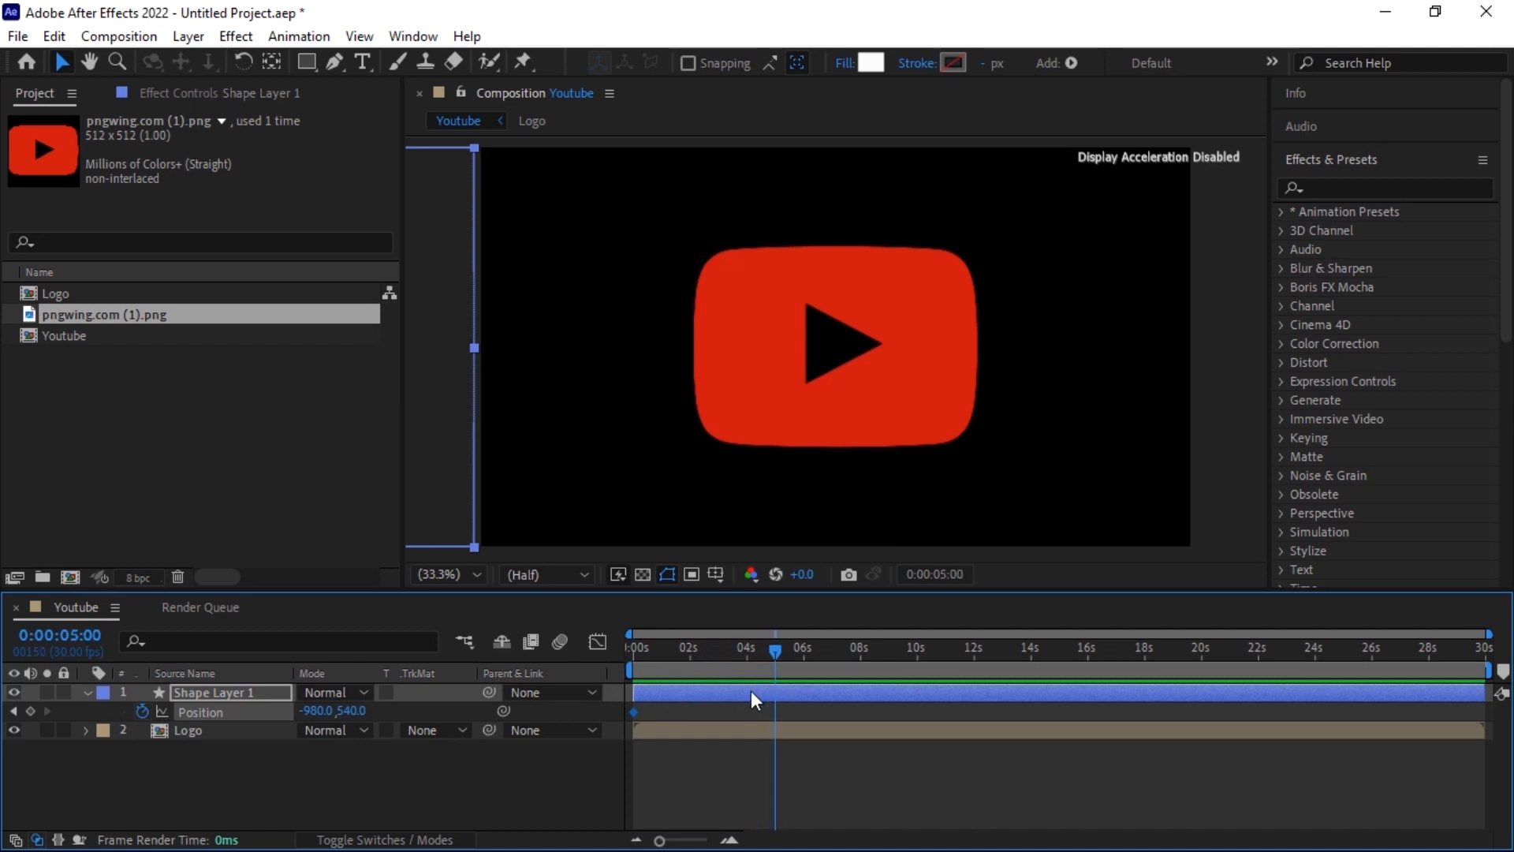
pyautogui.rightClick(232, 711)
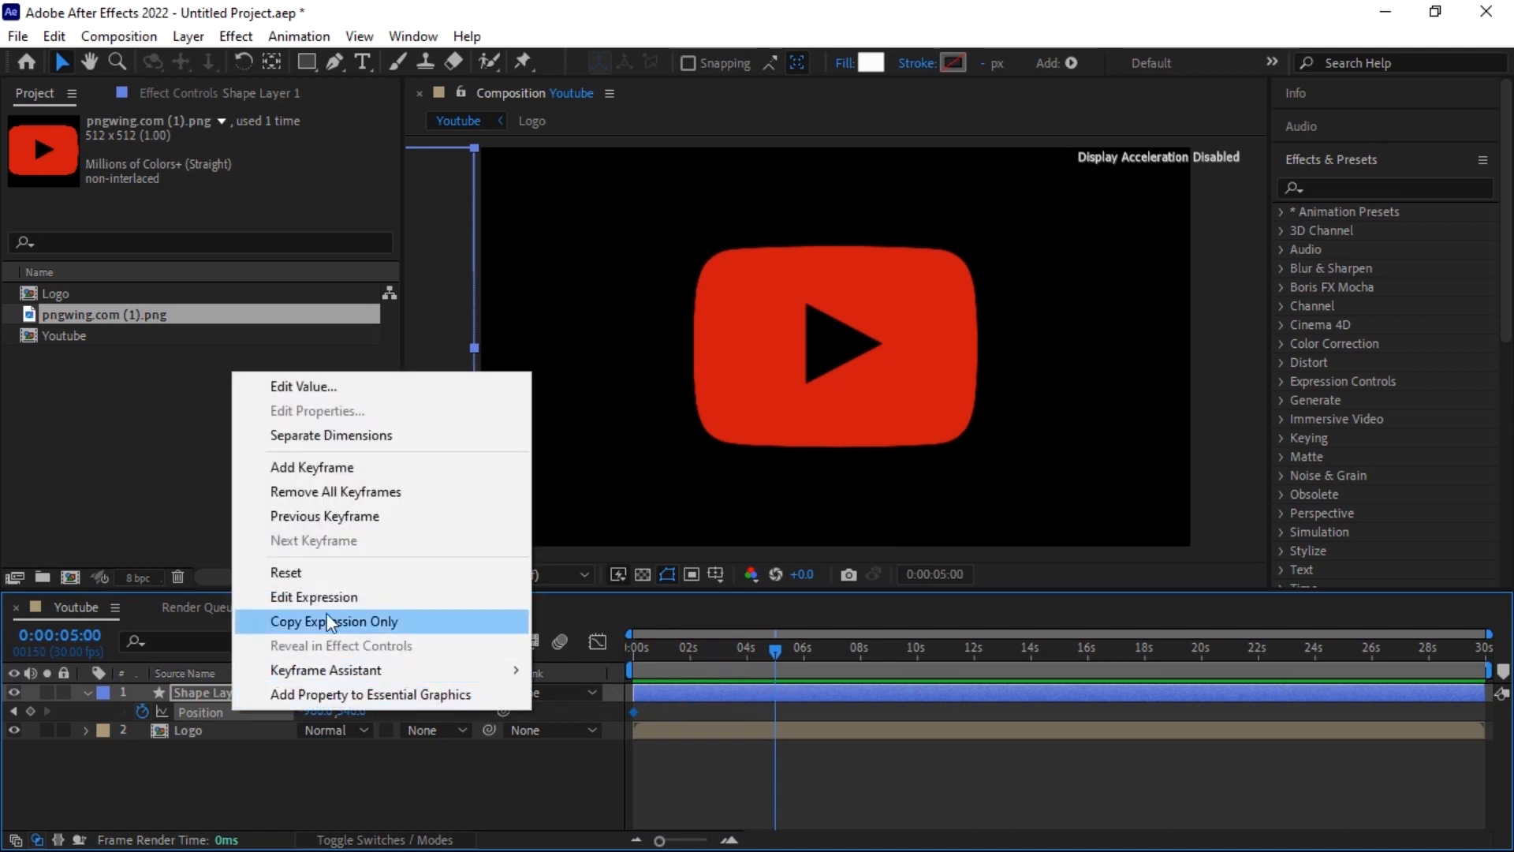
pyautogui.click(338, 581)
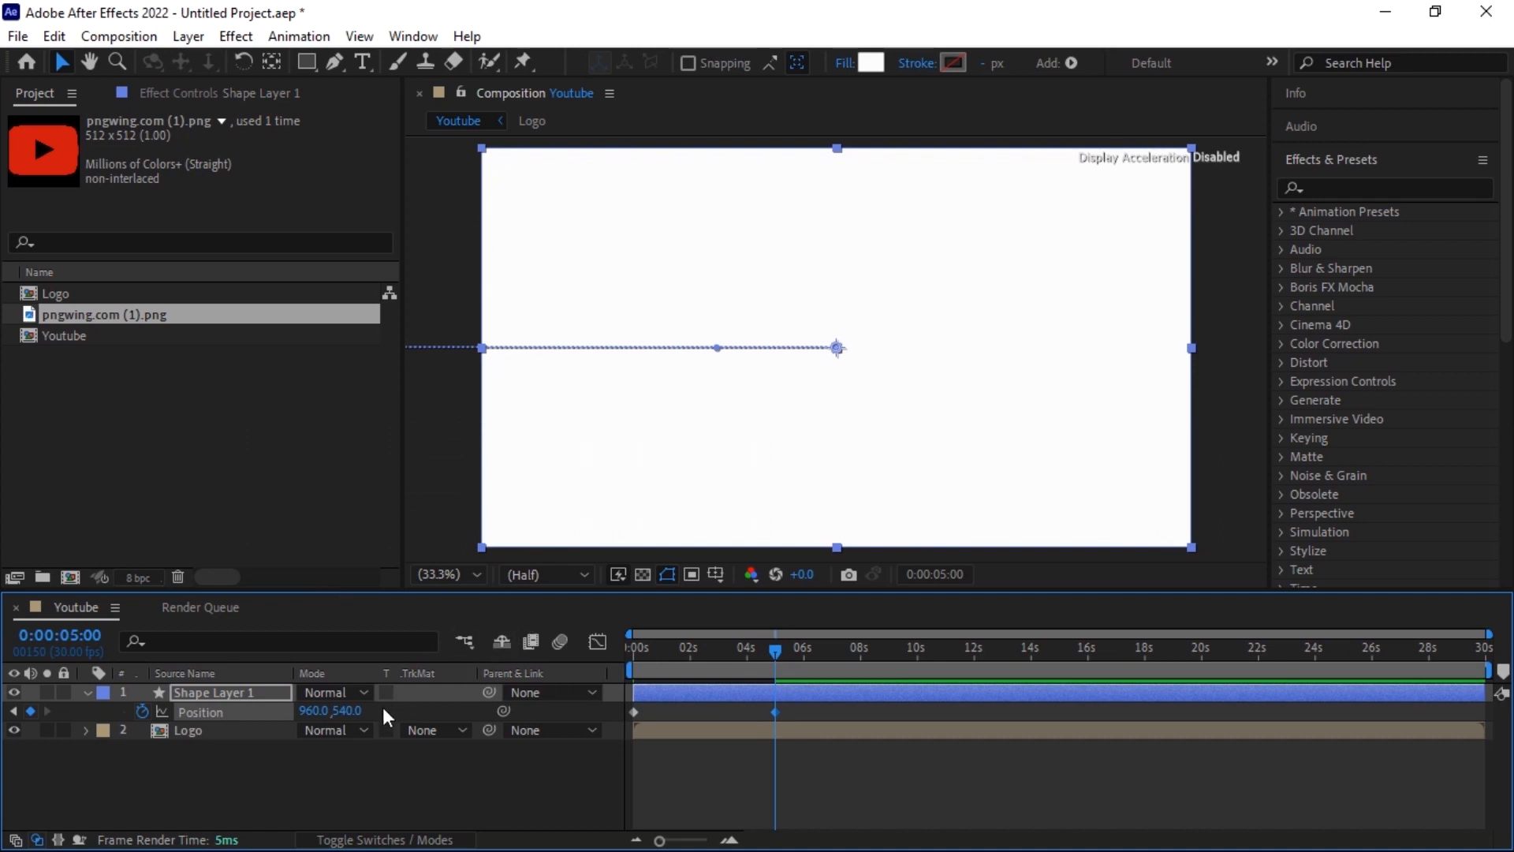
pyautogui.press('p')
# - Set the Logo layer's track matte to Alpha Matte "Shape Layer 1"
pyautogui.click(460, 713)
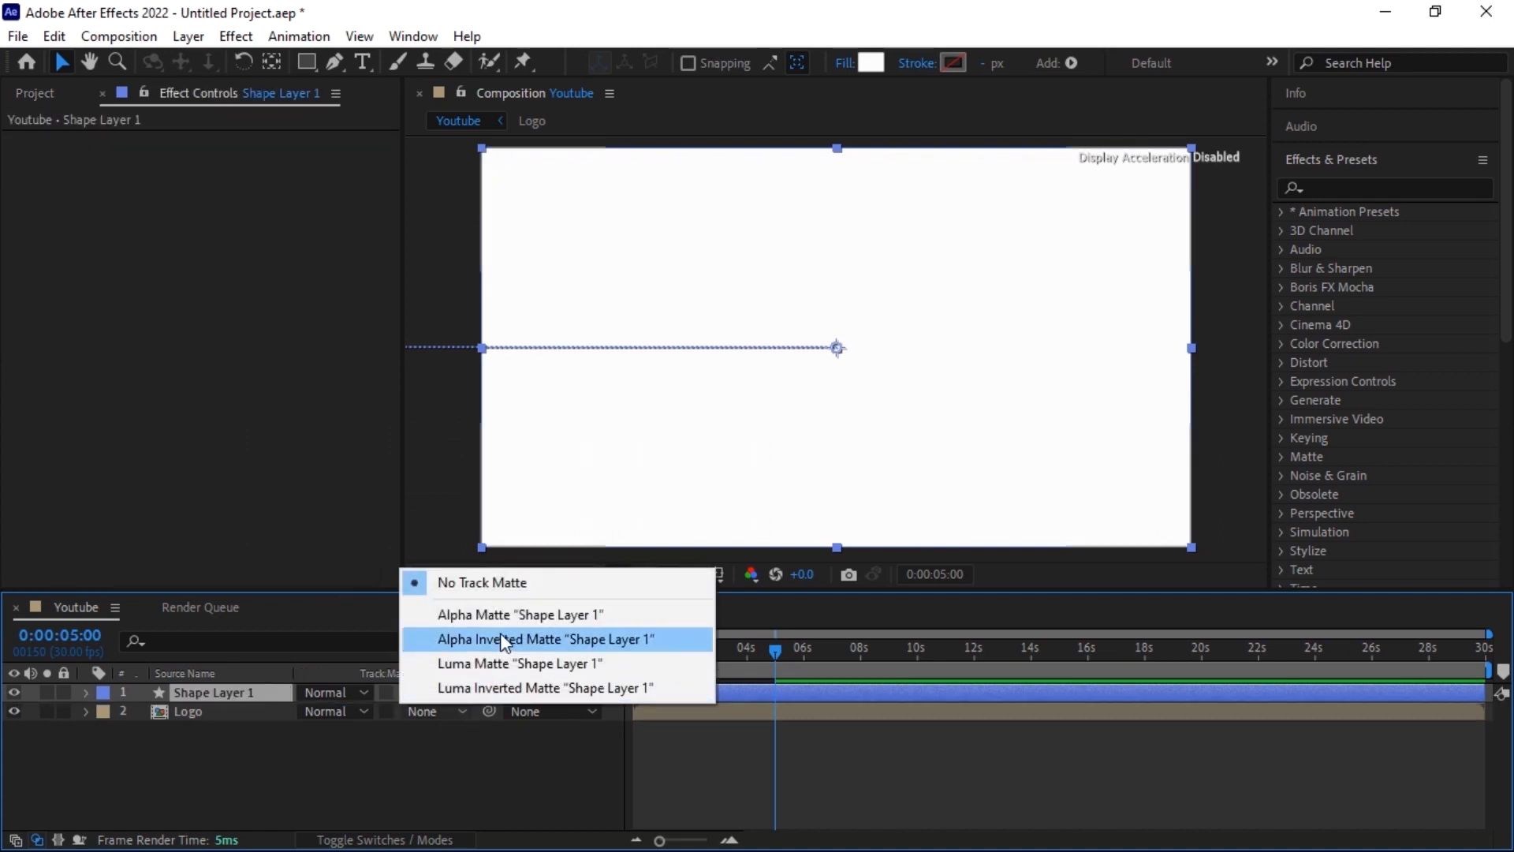
pyautogui.click(513, 615)
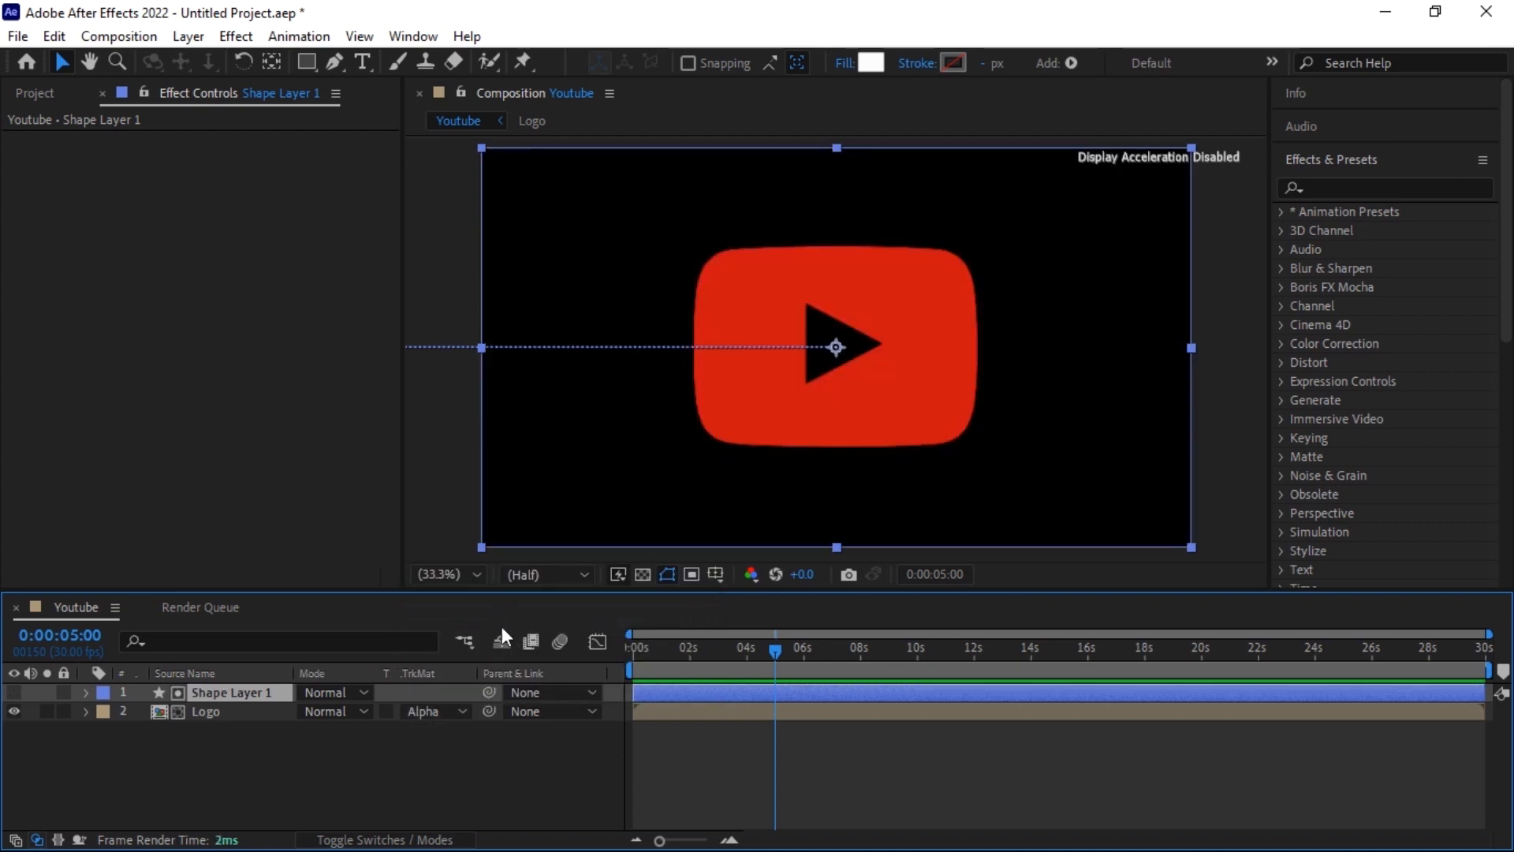
pyautogui.click(485, 745)
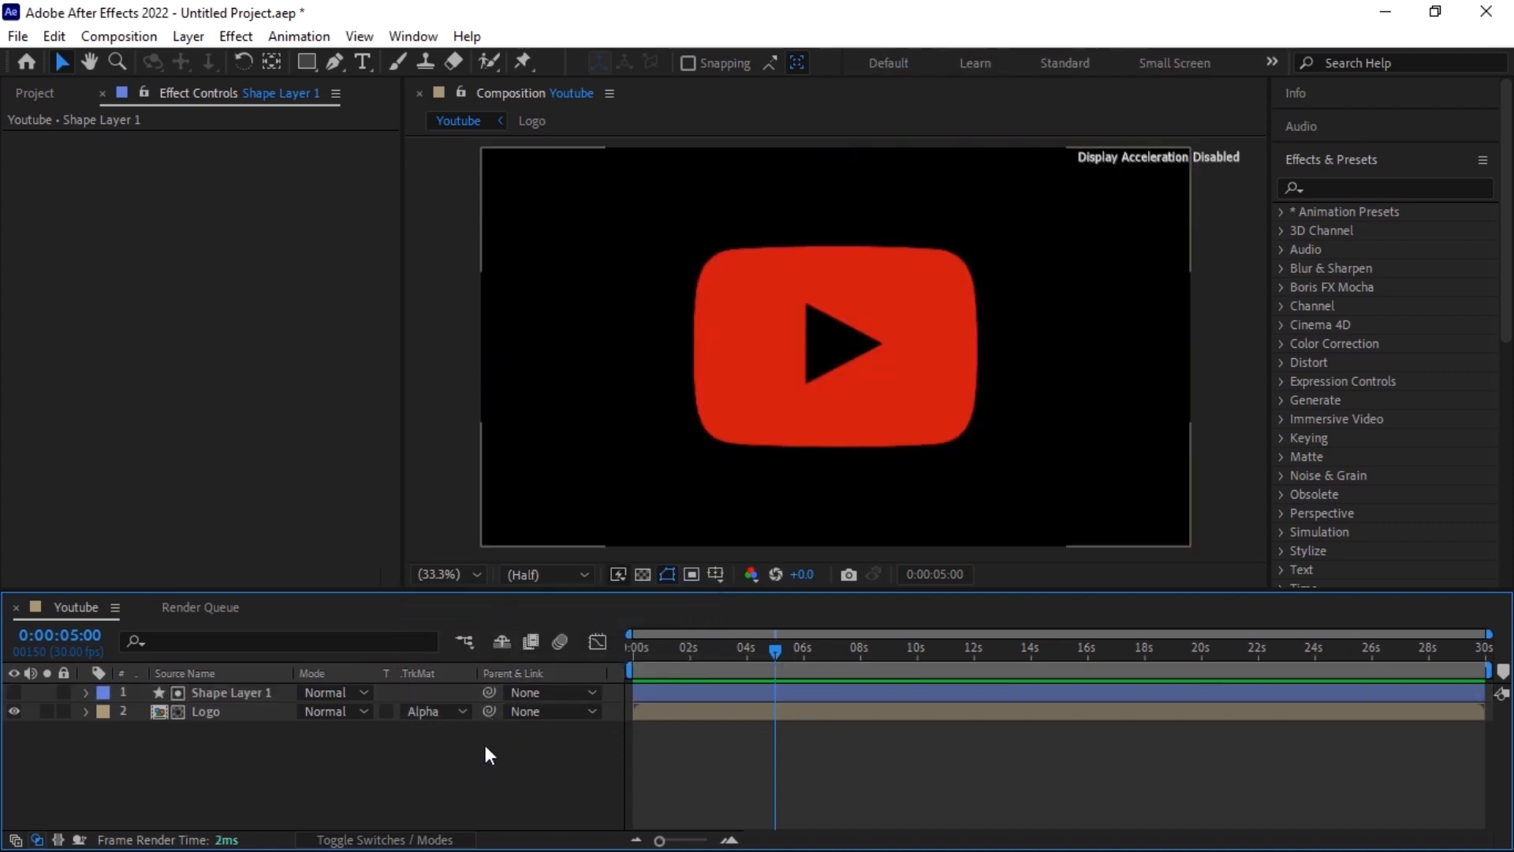
# - Move the current time to 0:00:02:15 and apply the Turbulent Displace effect to Shape Layer 1
pyautogui.moveTo(773, 650); pyautogui.dragTo(703, 656)
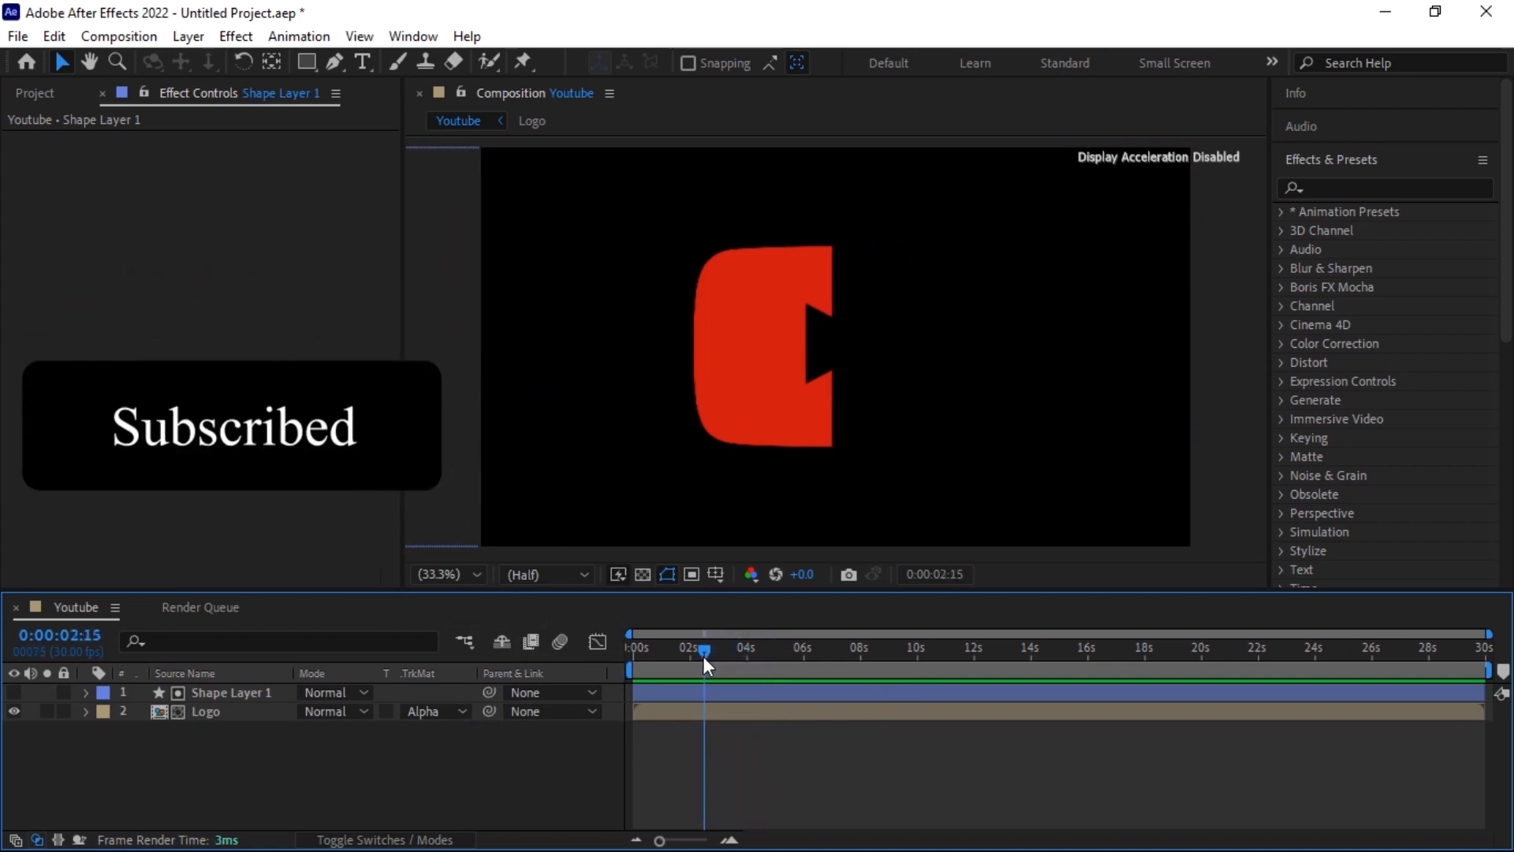
pyautogui.moveTo(1489, 634); pyautogui.dragTo(949, 635)
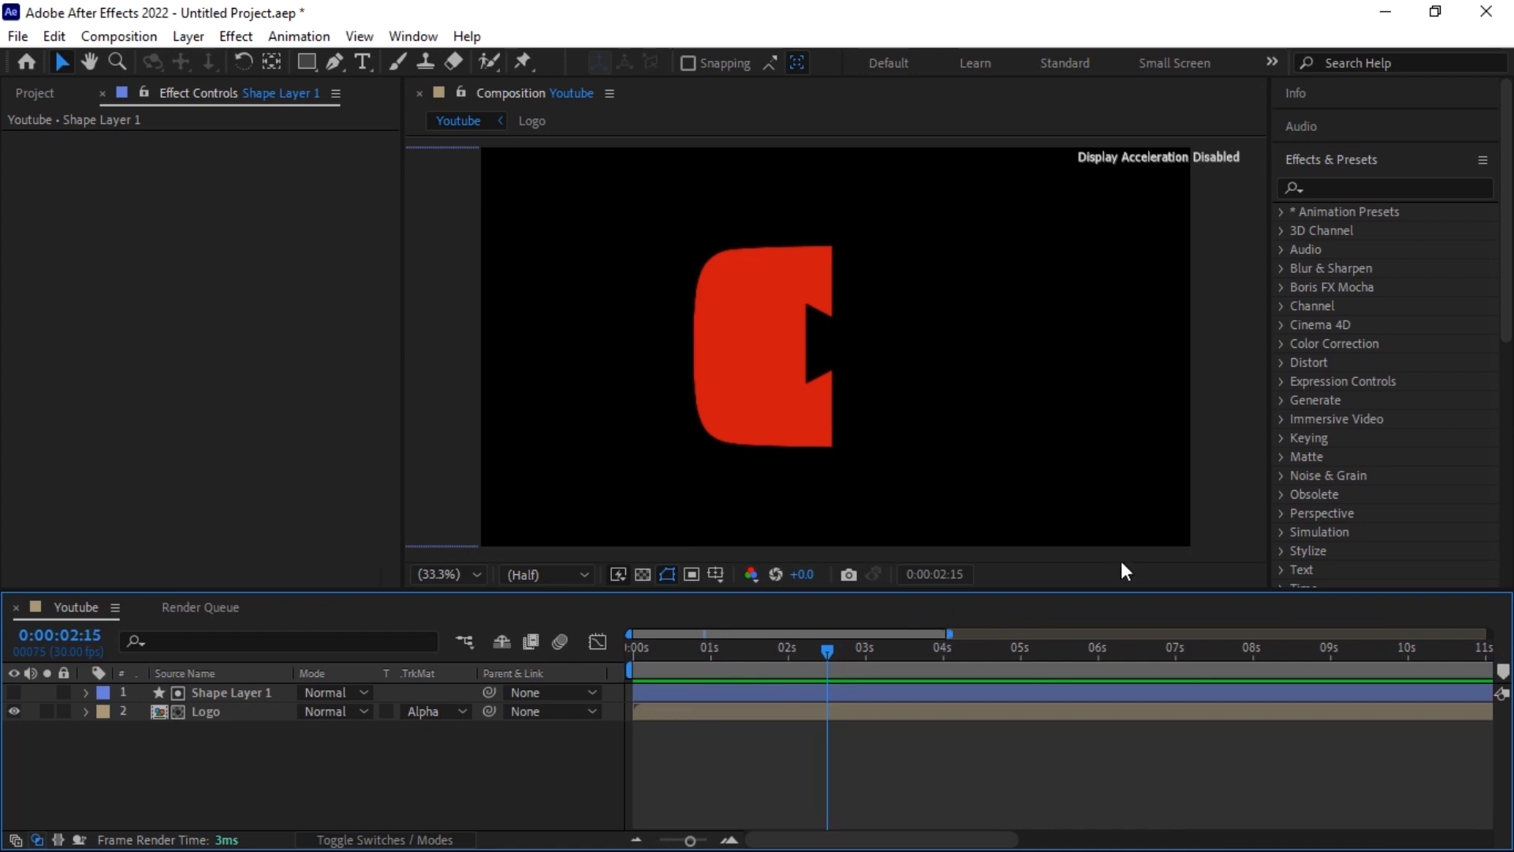
pyautogui.click(1391, 187)
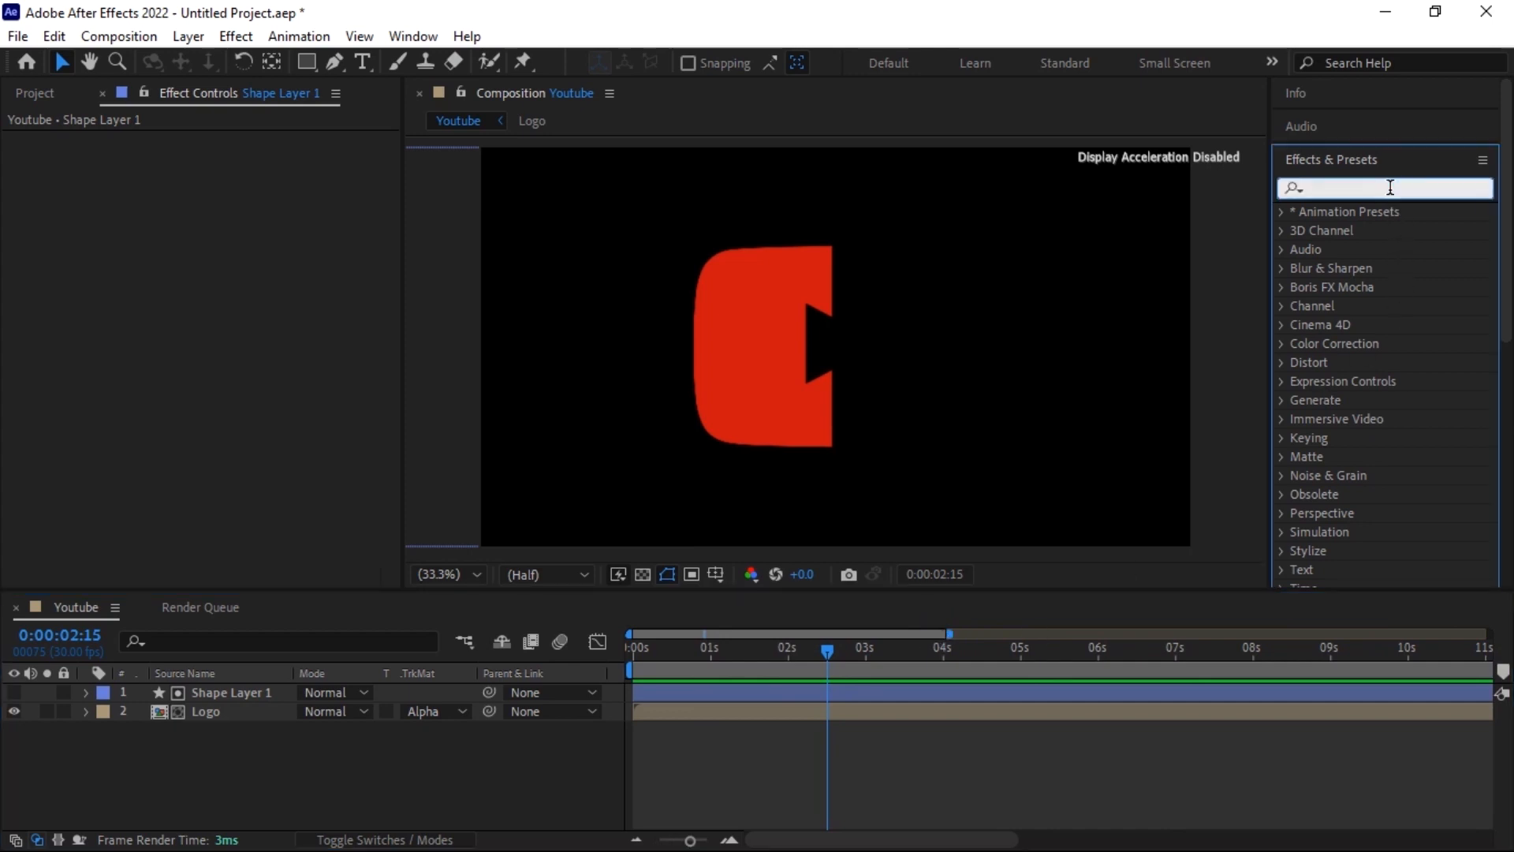
pyautogui.write('turbu')
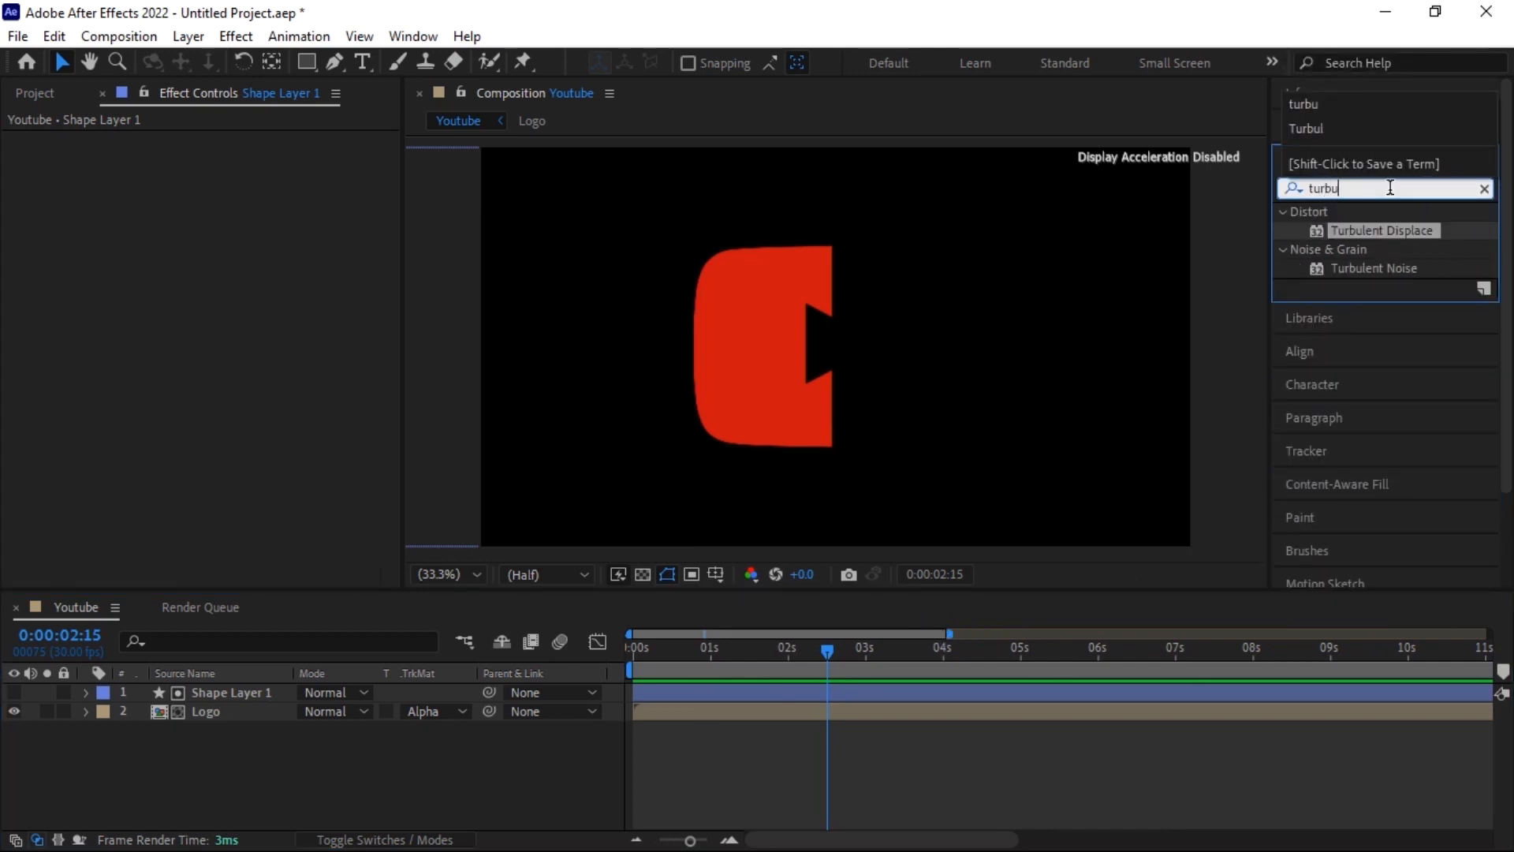
pyautogui.moveTo(1366, 230); pyautogui.dragTo(270, 689)
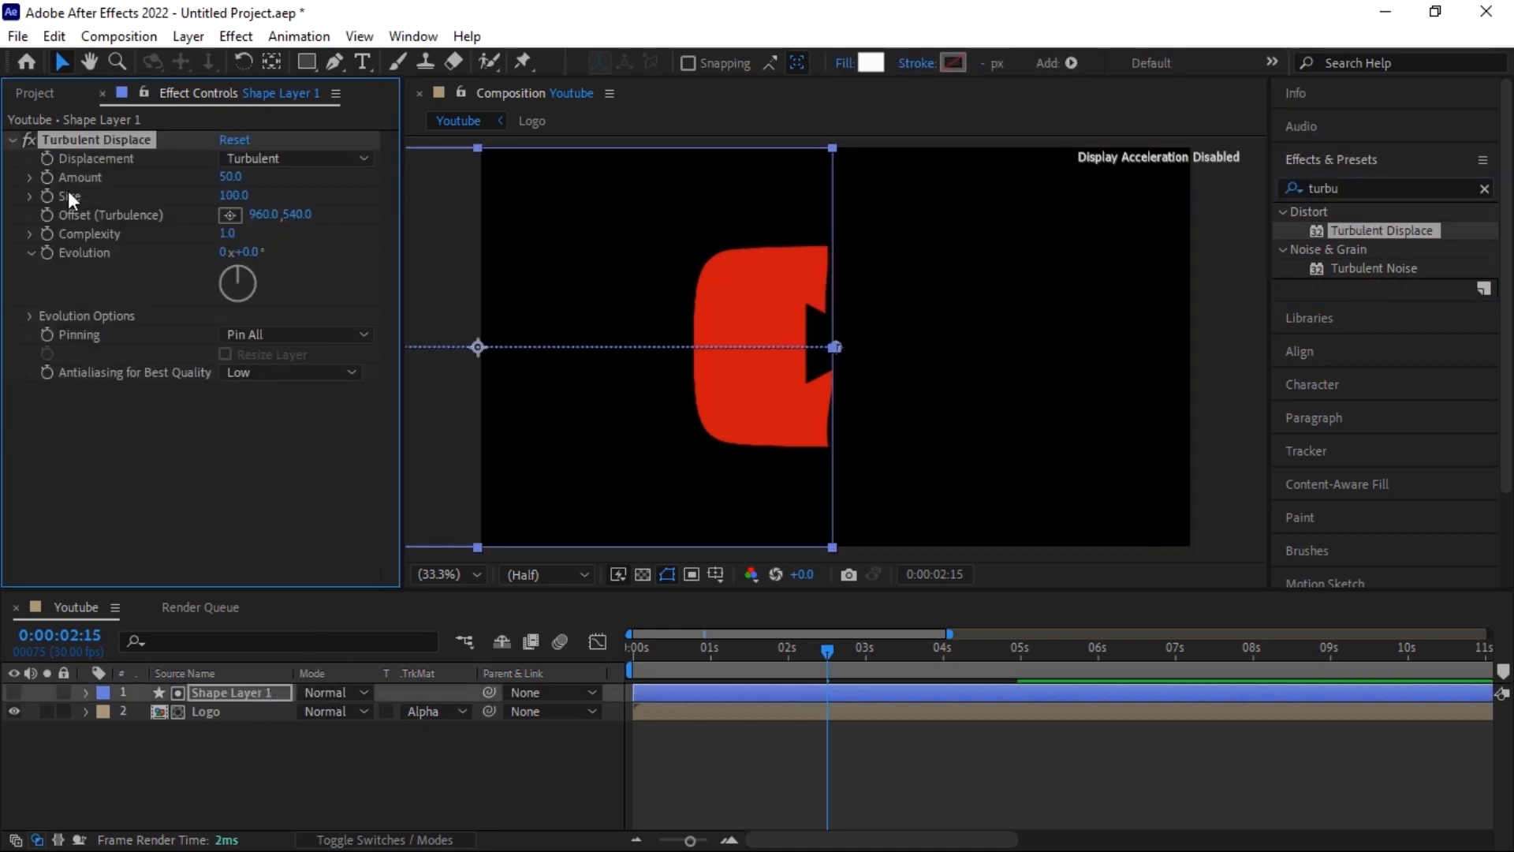
# - Set the Turbulent Displace effect on Shape Layer 1 to Amount 200, Size 20 and Complexity 10
pyautogui.click(231, 177)
pyautogui.write('200')
pyautogui.press('Return')
pyautogui.click(229, 195)
pyautogui.write('20')
pyautogui.press('Return')
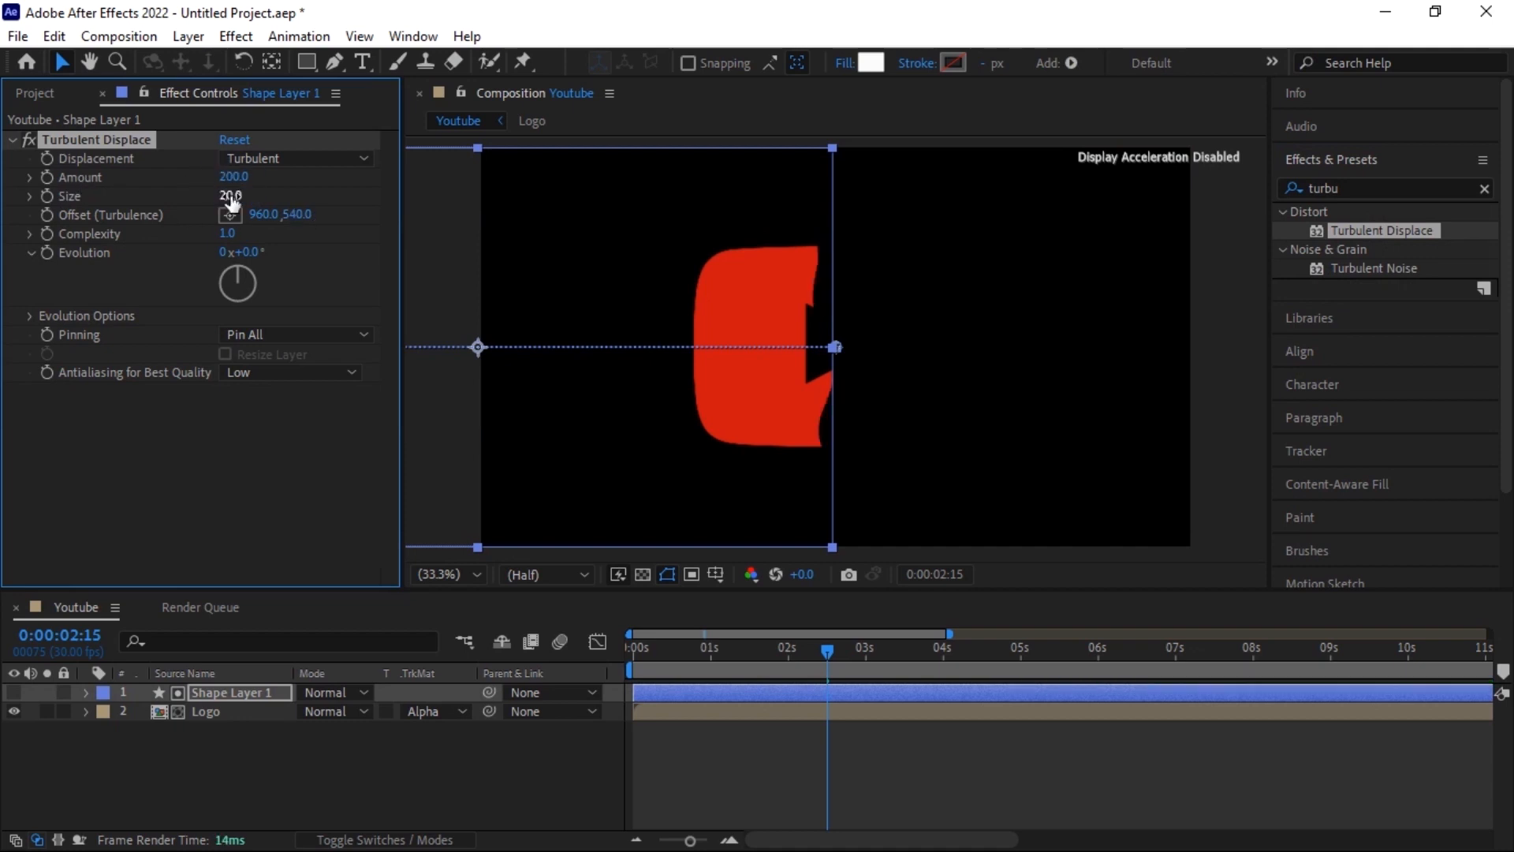
pyautogui.click(233, 233)
pyautogui.write('10')
pyautogui.press('Return')
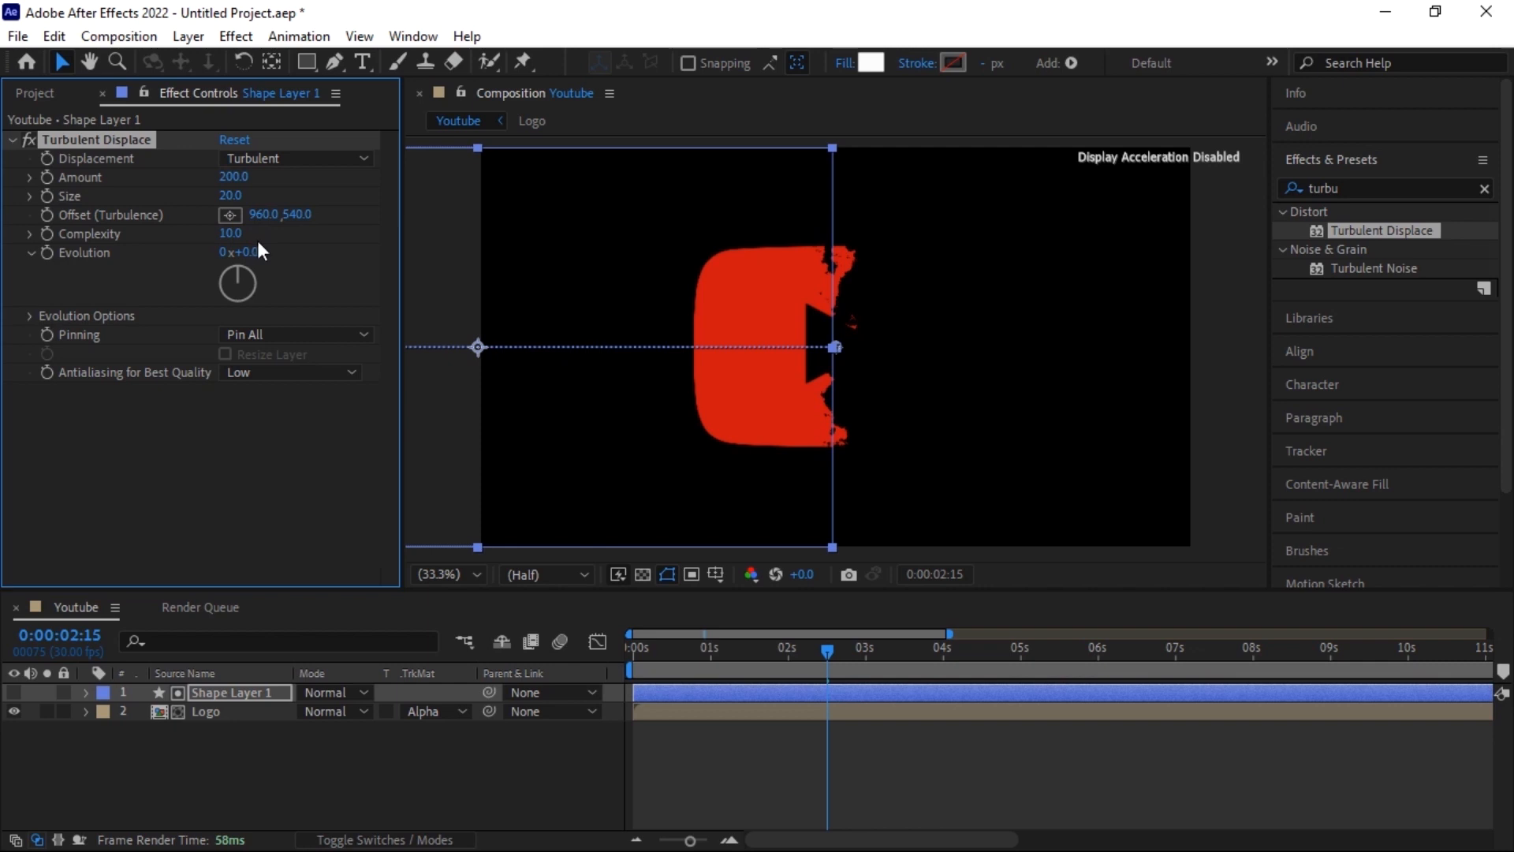
pyautogui.click(279, 438)
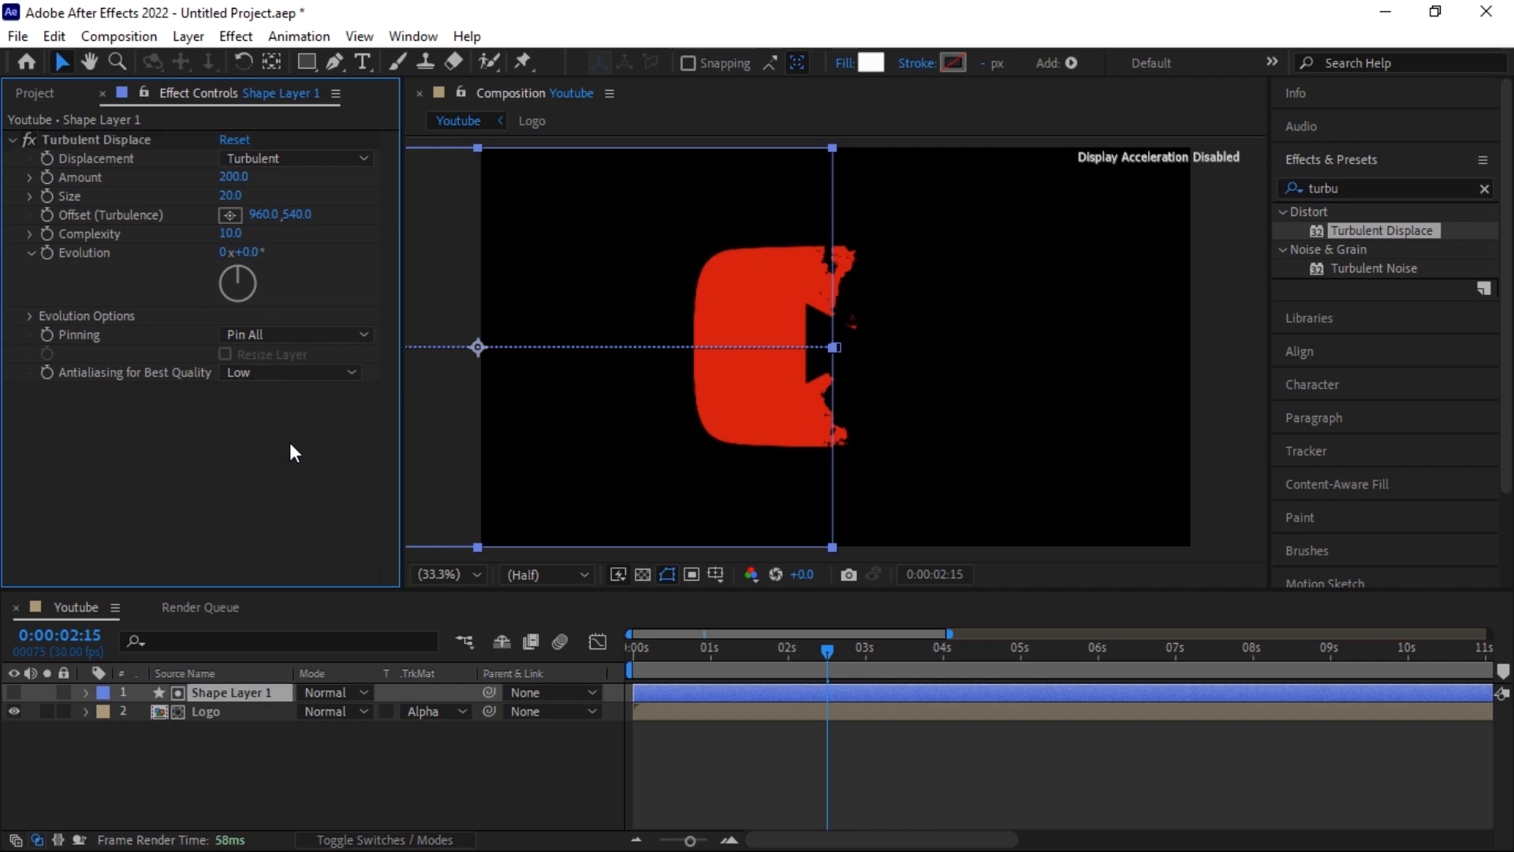
pyautogui.click(371, 760)
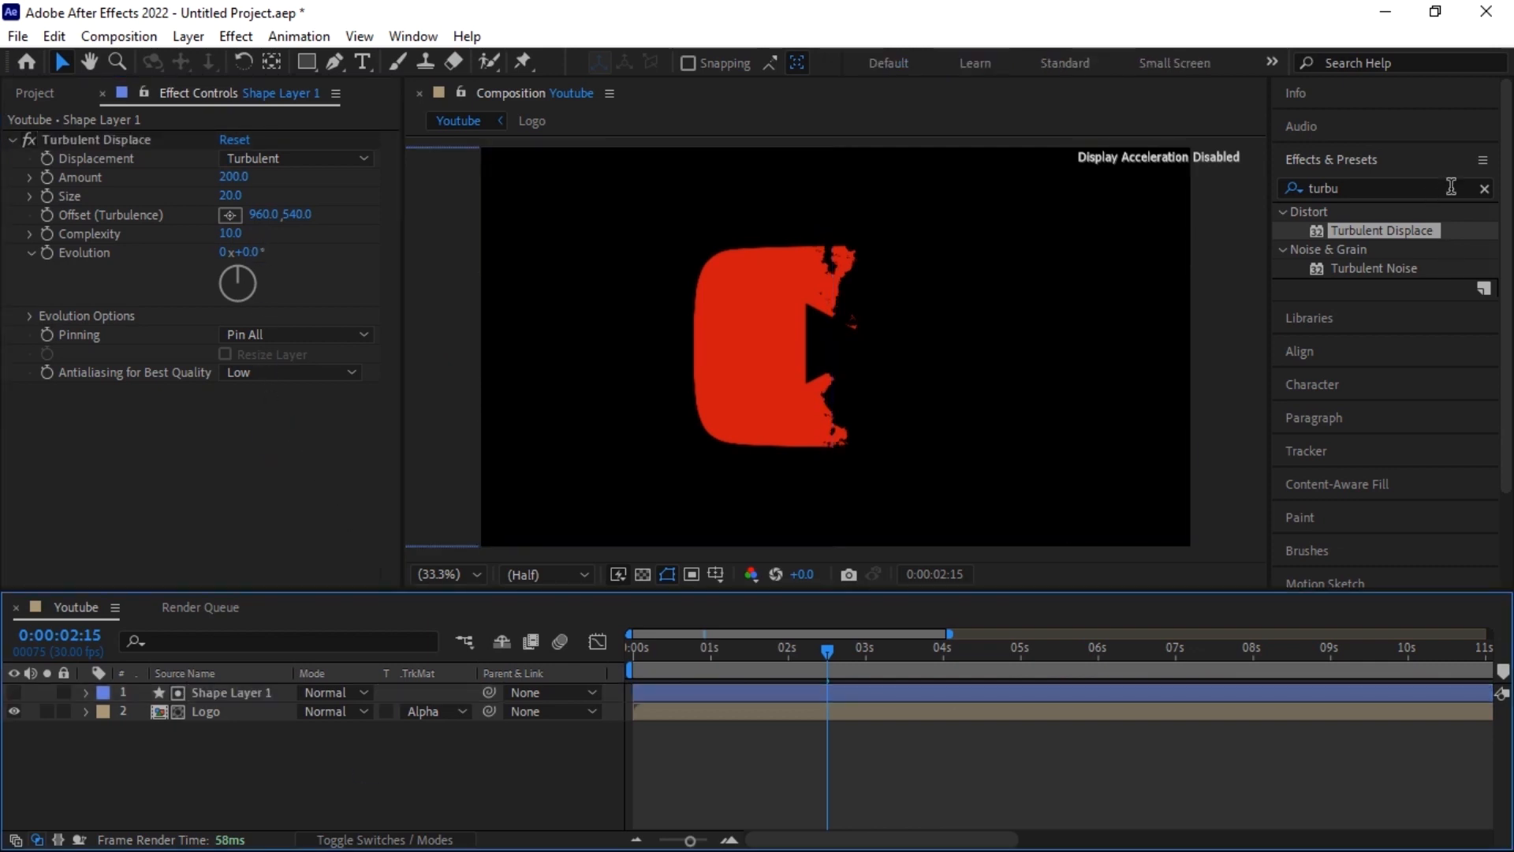
# - Find the Mosaic effect from the Stylize category and apply it to Shape Layer 1
pyautogui.click(1485, 191)
pyautogui.click(1455, 187)
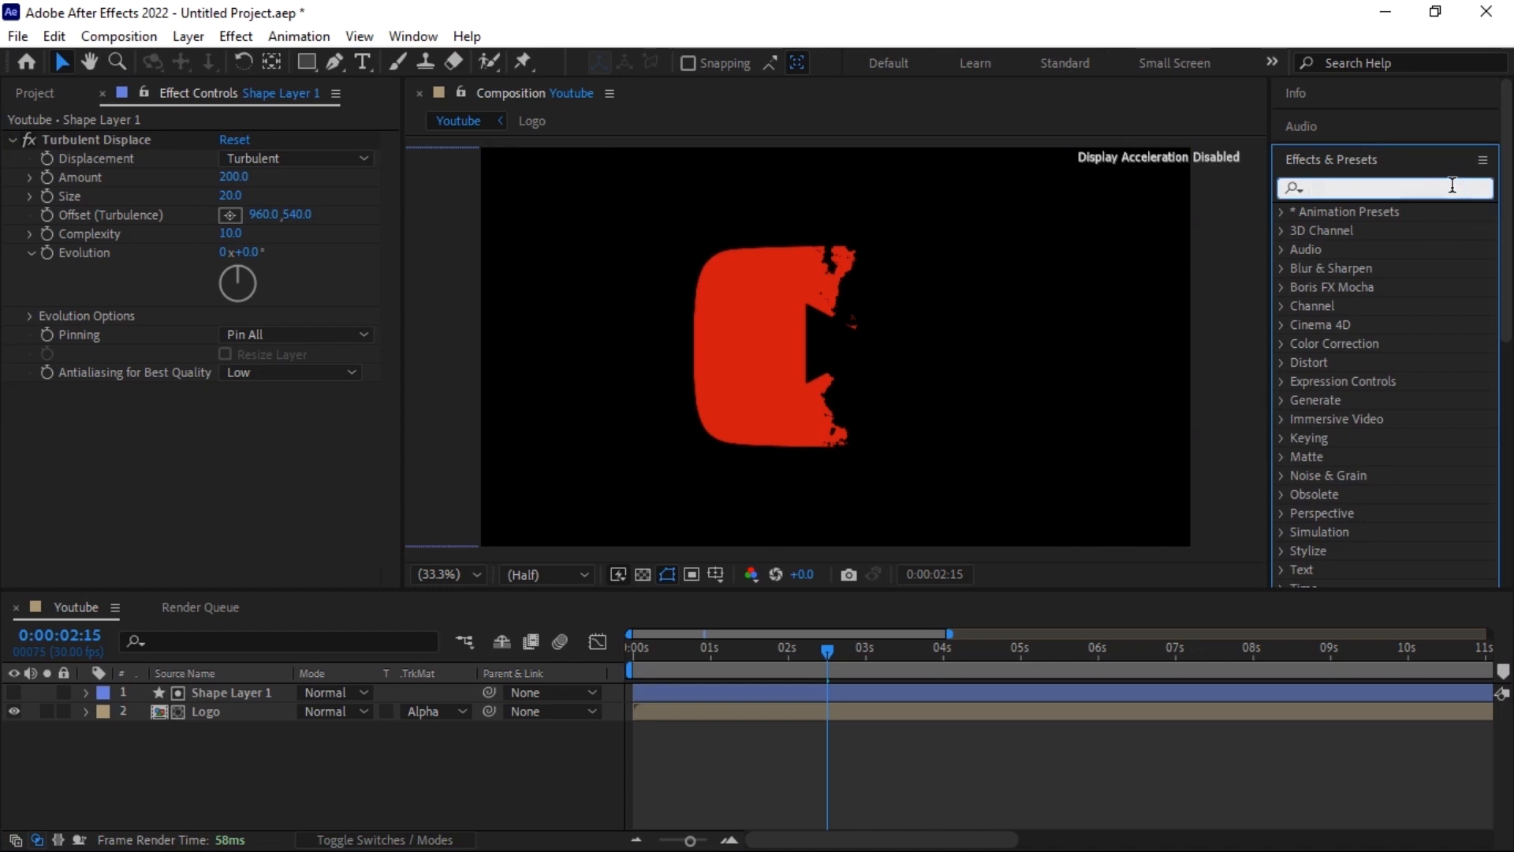
pyautogui.write('Mos')
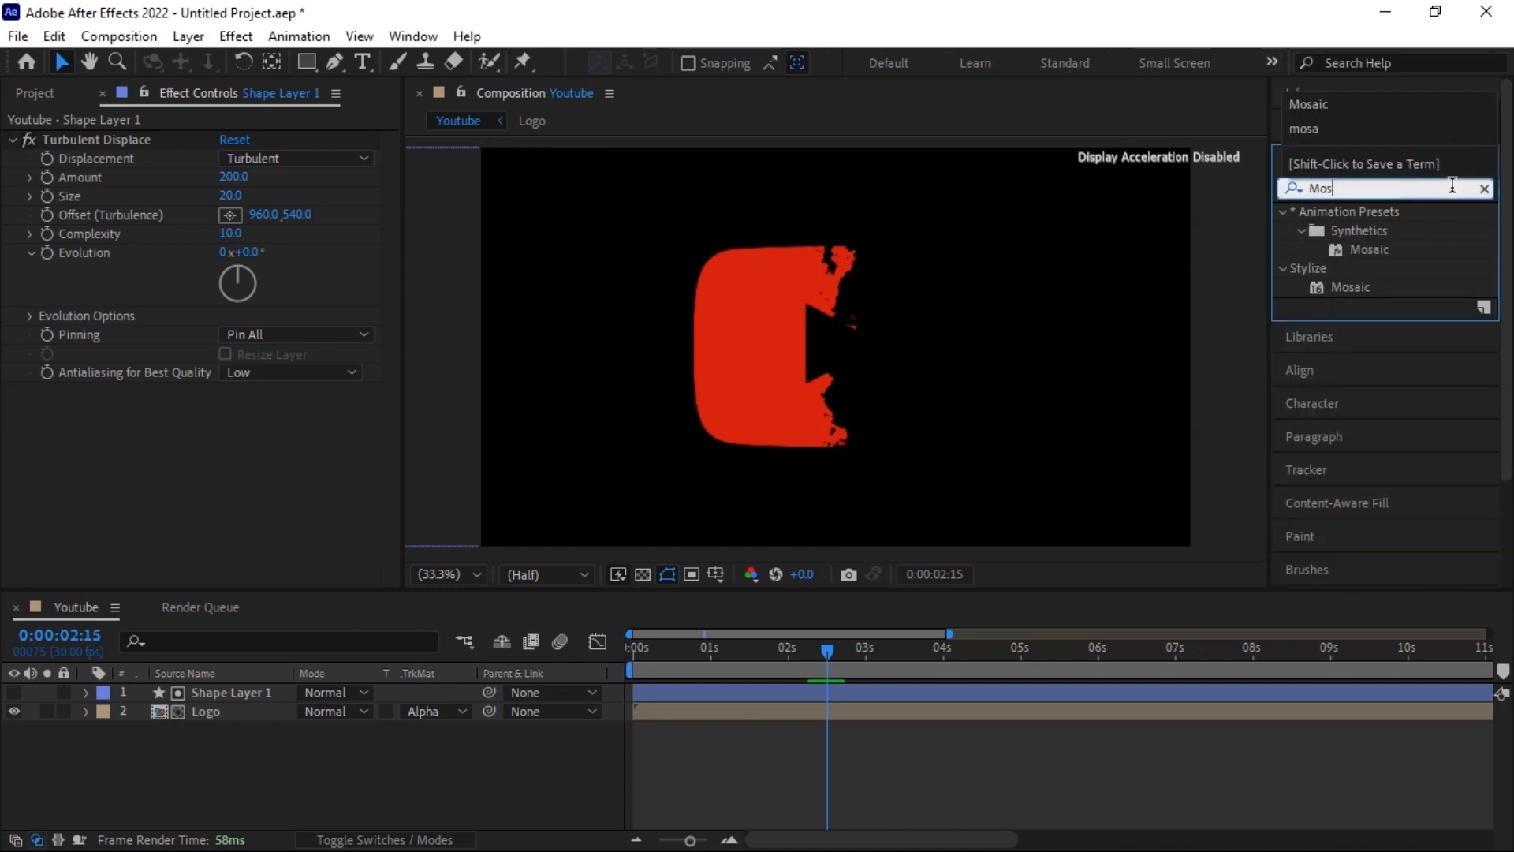
pyautogui.write('aix')
pyautogui.press('BackSpace')
pyautogui.write('c')
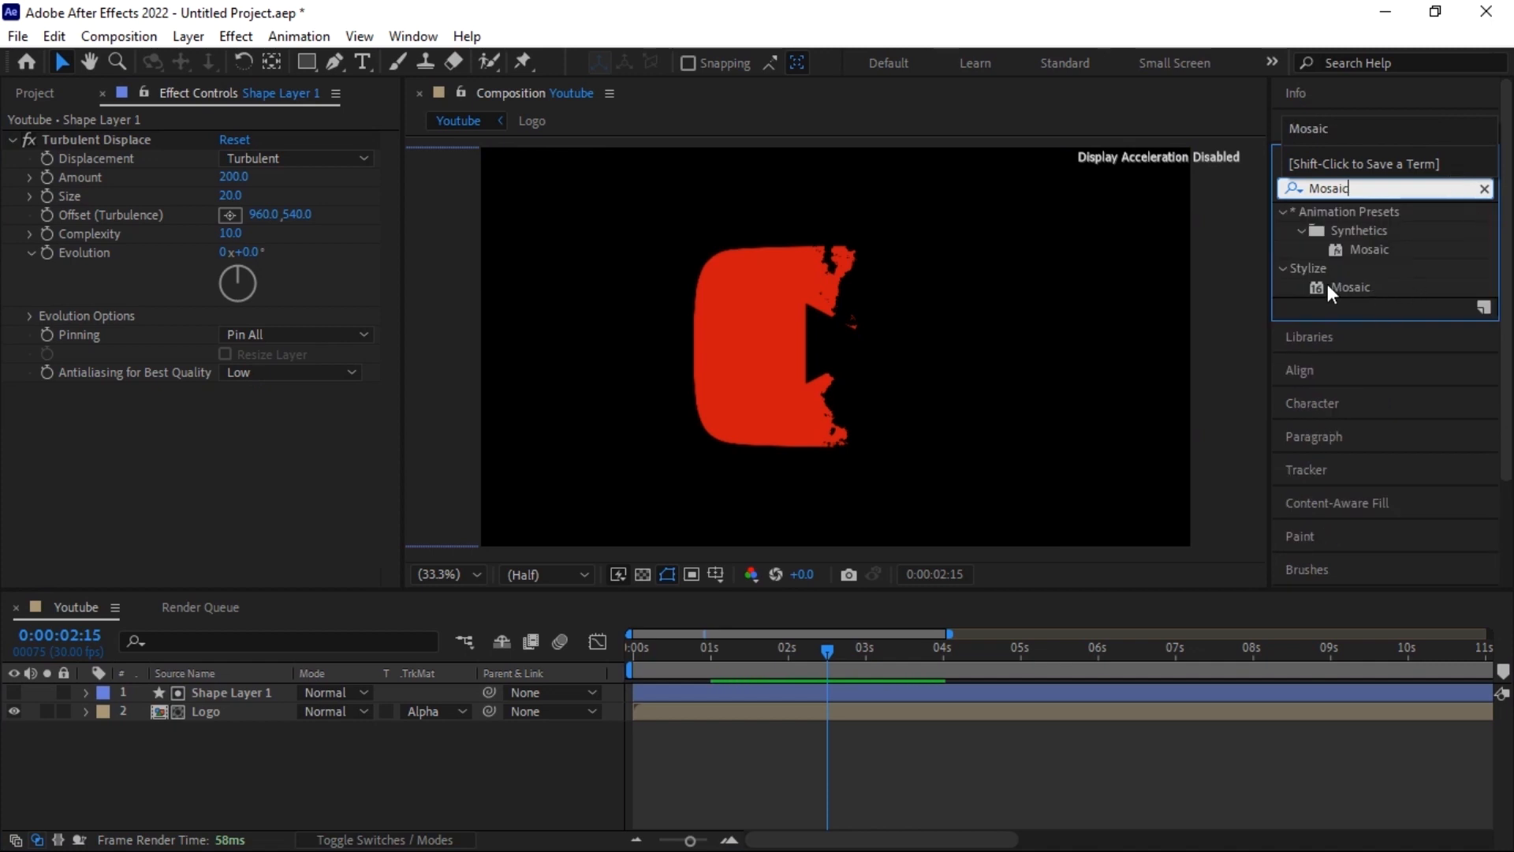
pyautogui.moveTo(1351, 289); pyautogui.dragTo(238, 698)
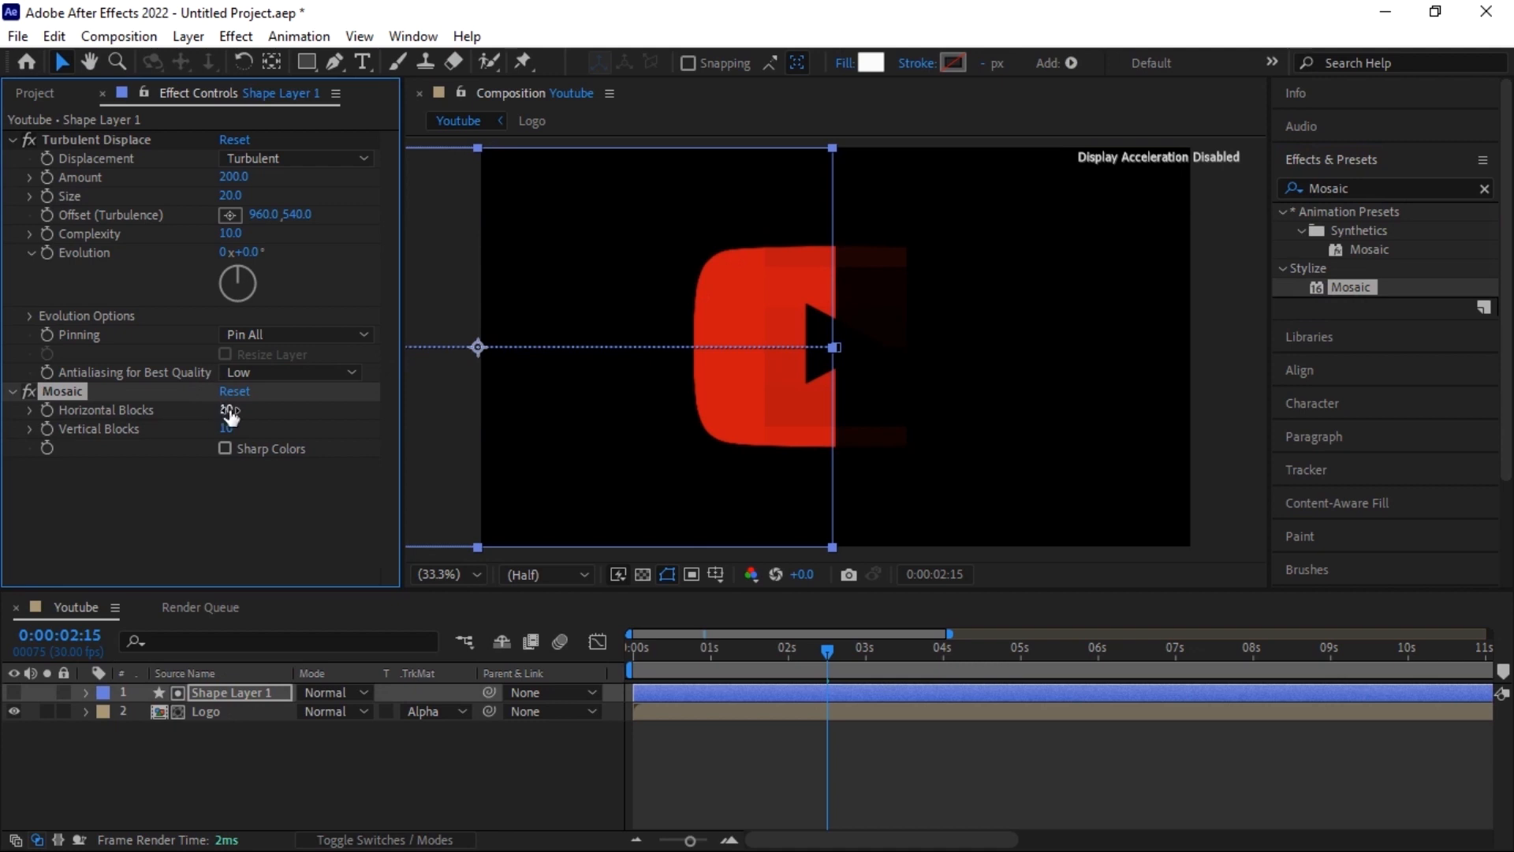
# - Set the Mosaic effect to 50 horizontal blocks and 25 vertical blocks
pyautogui.click(227, 410)
pyautogui.write('50')
pyautogui.press('Return')
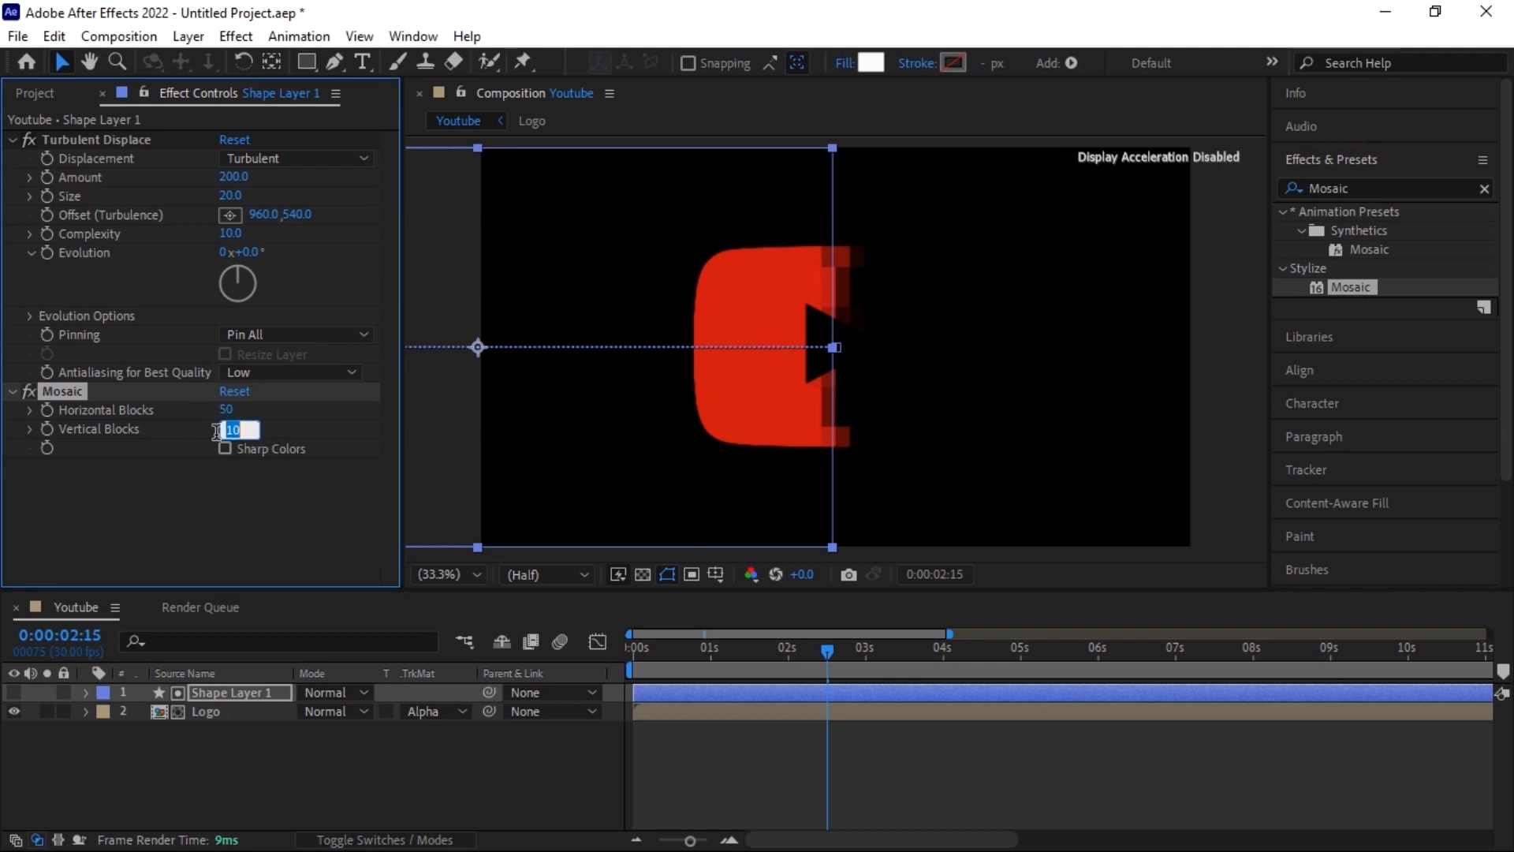
pyautogui.write('2')
pyautogui.press('Return')
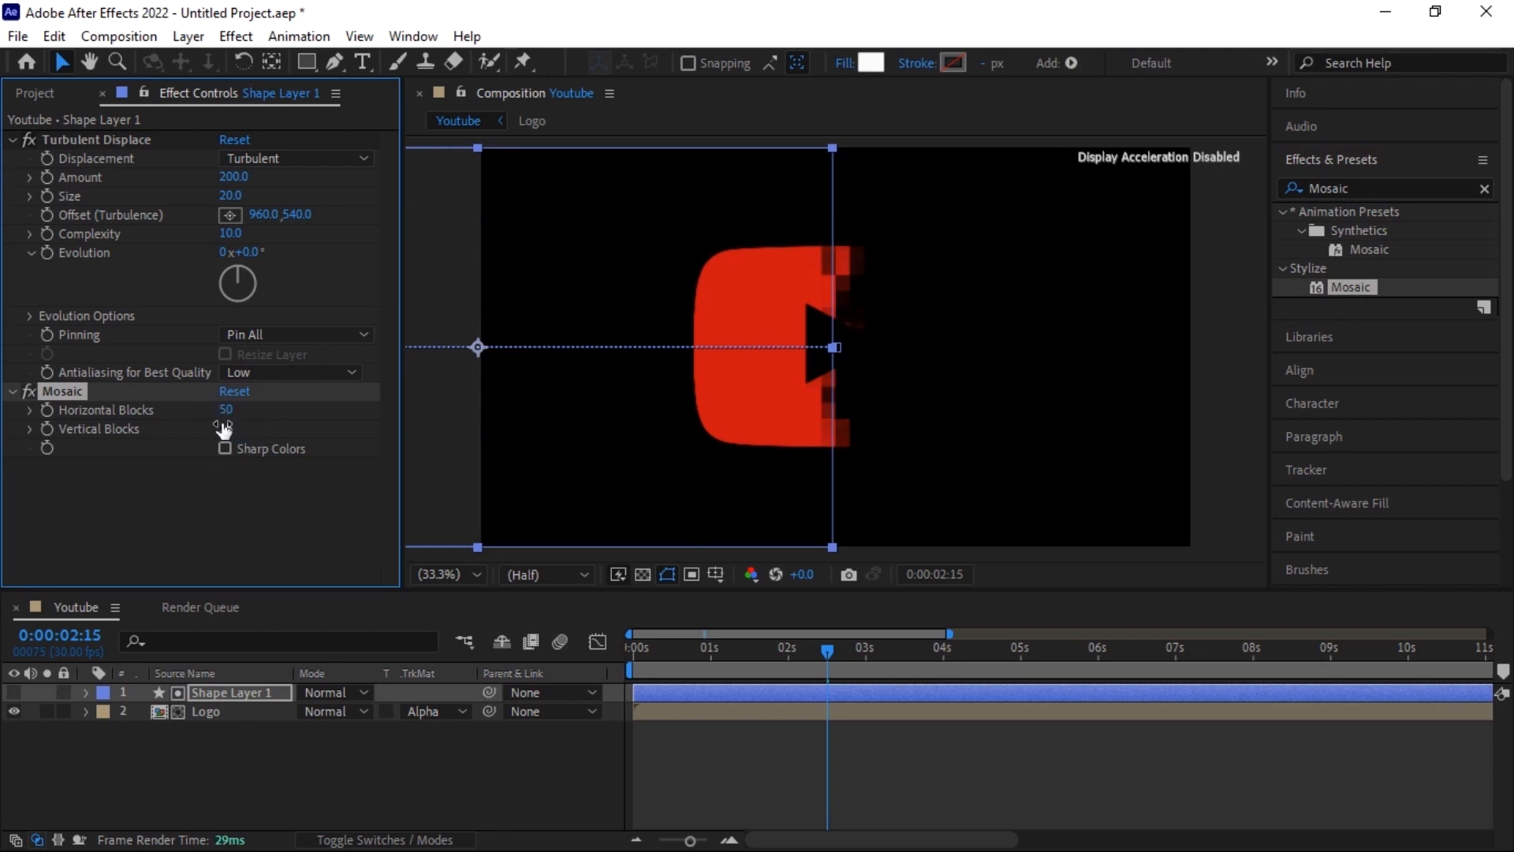
pyautogui.click(288, 511)
pyautogui.click(270, 757)
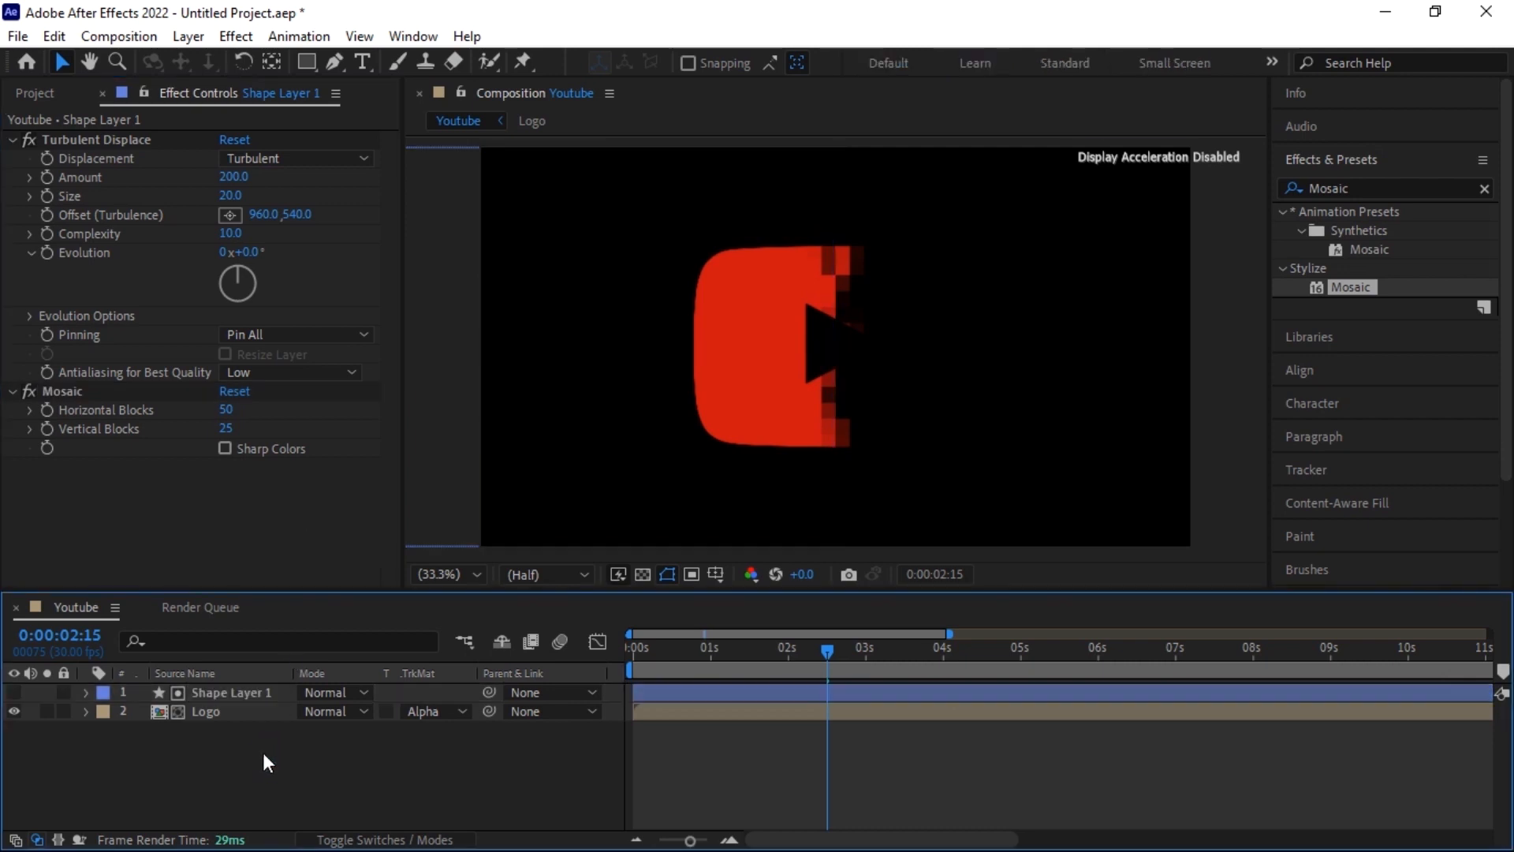
# - Pre-compose Shape Layer 1 and the Logo layer into a new composition named "Logo Reveal", moving all attributes into it
pyautogui.moveTo(259, 768); pyautogui.dragTo(205, 692)
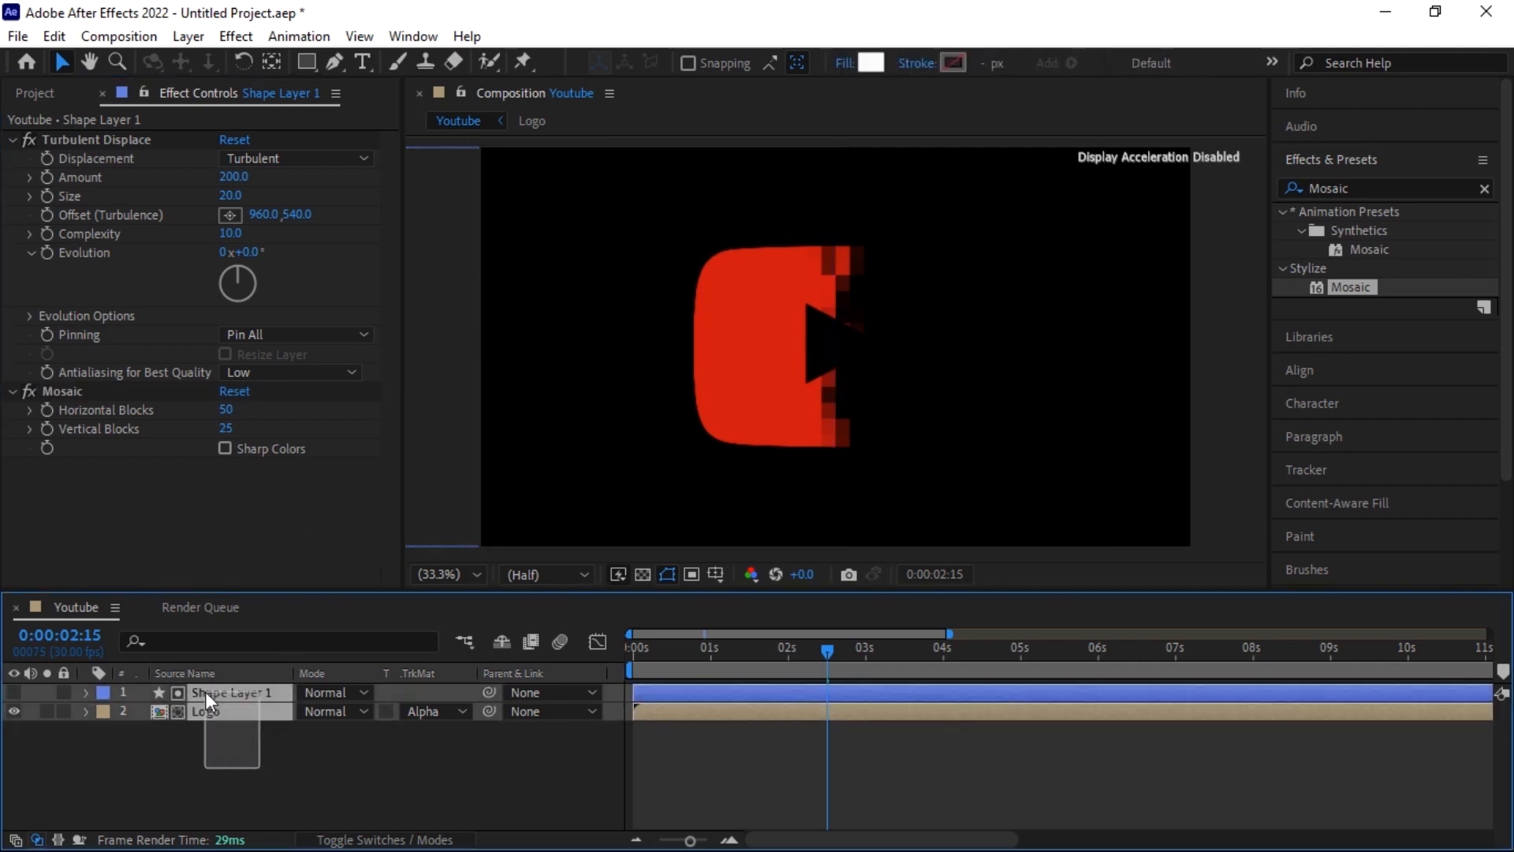
pyautogui.rightClick(205, 694)
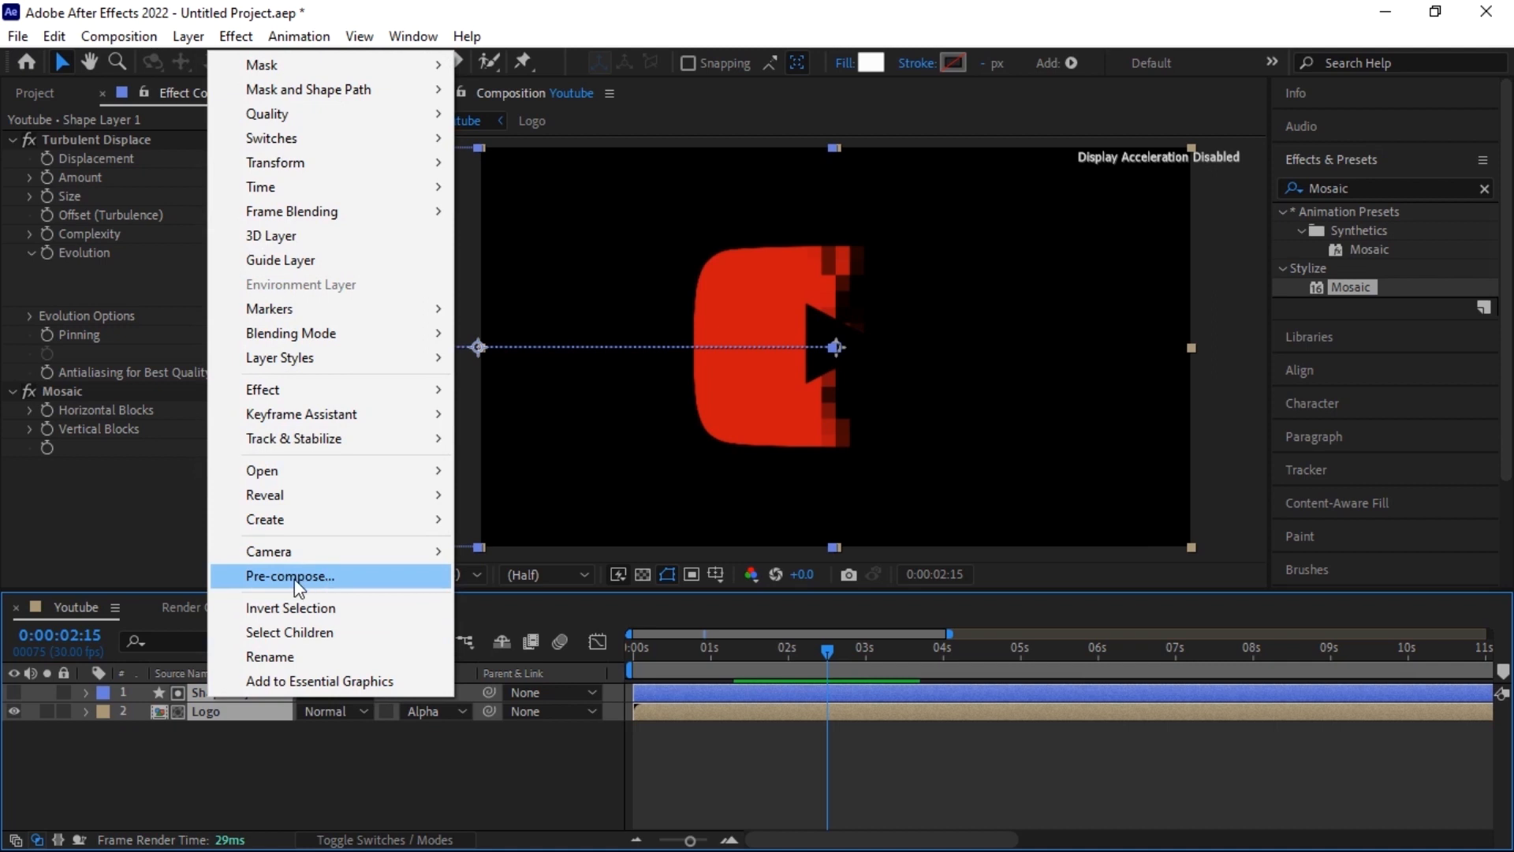
pyautogui.click(442, 577)
pyautogui.write('Logo ')
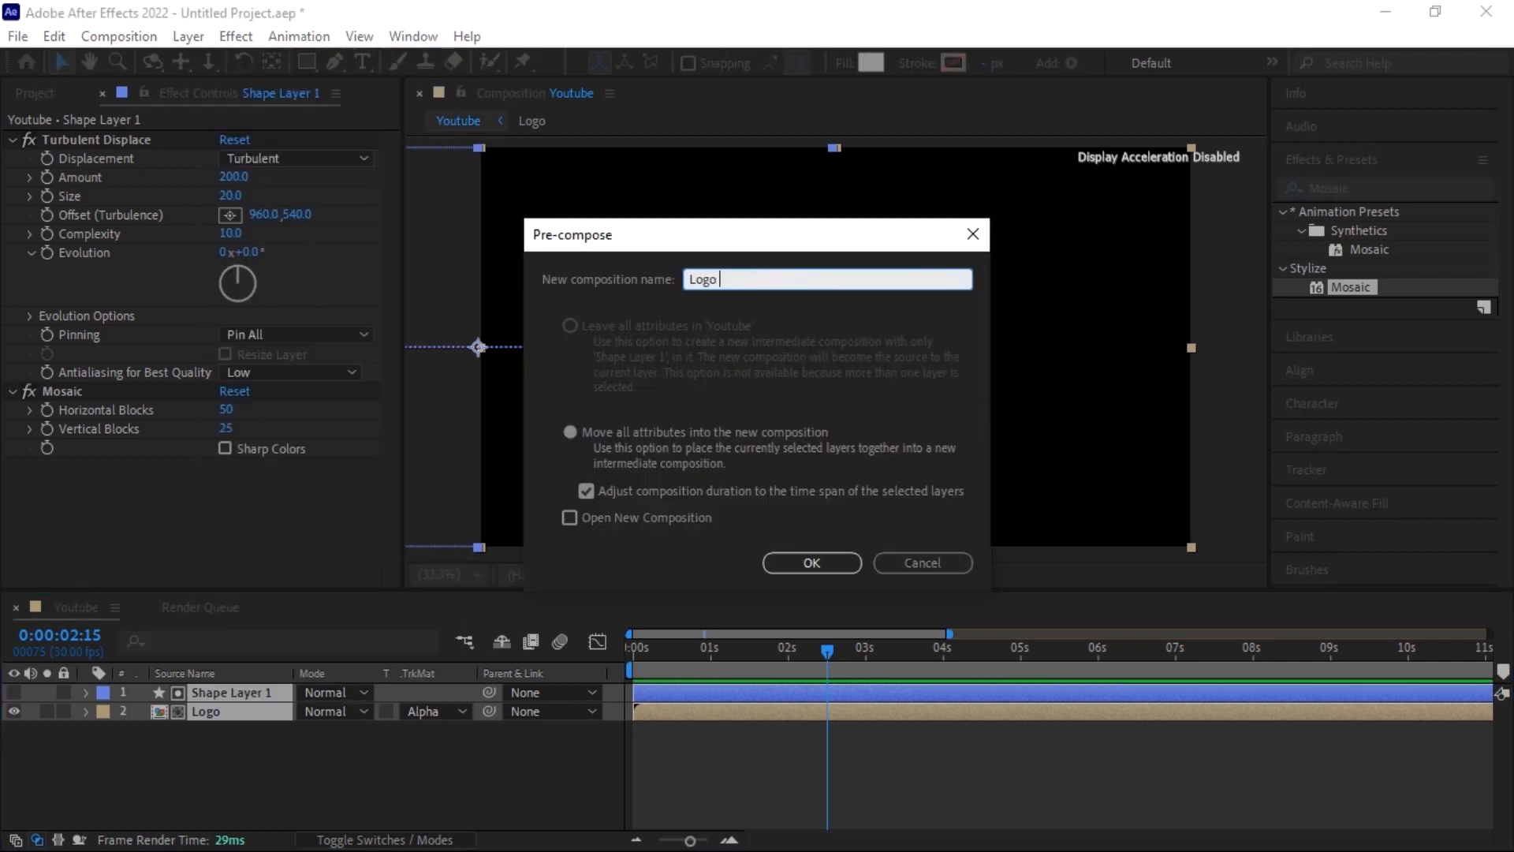
pyautogui.write('Reveal')
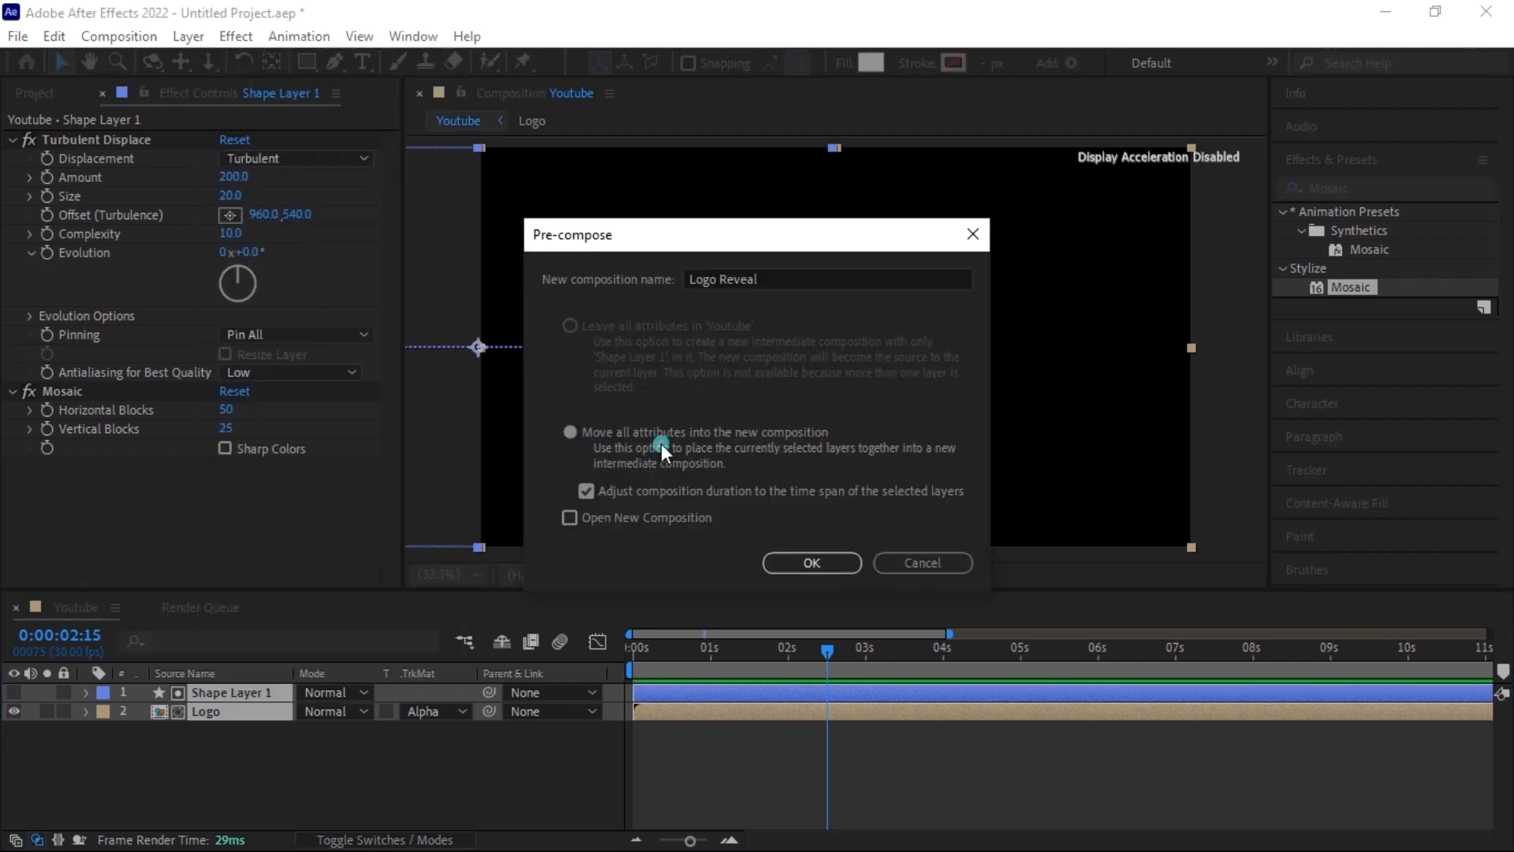
pyautogui.click(806, 560)
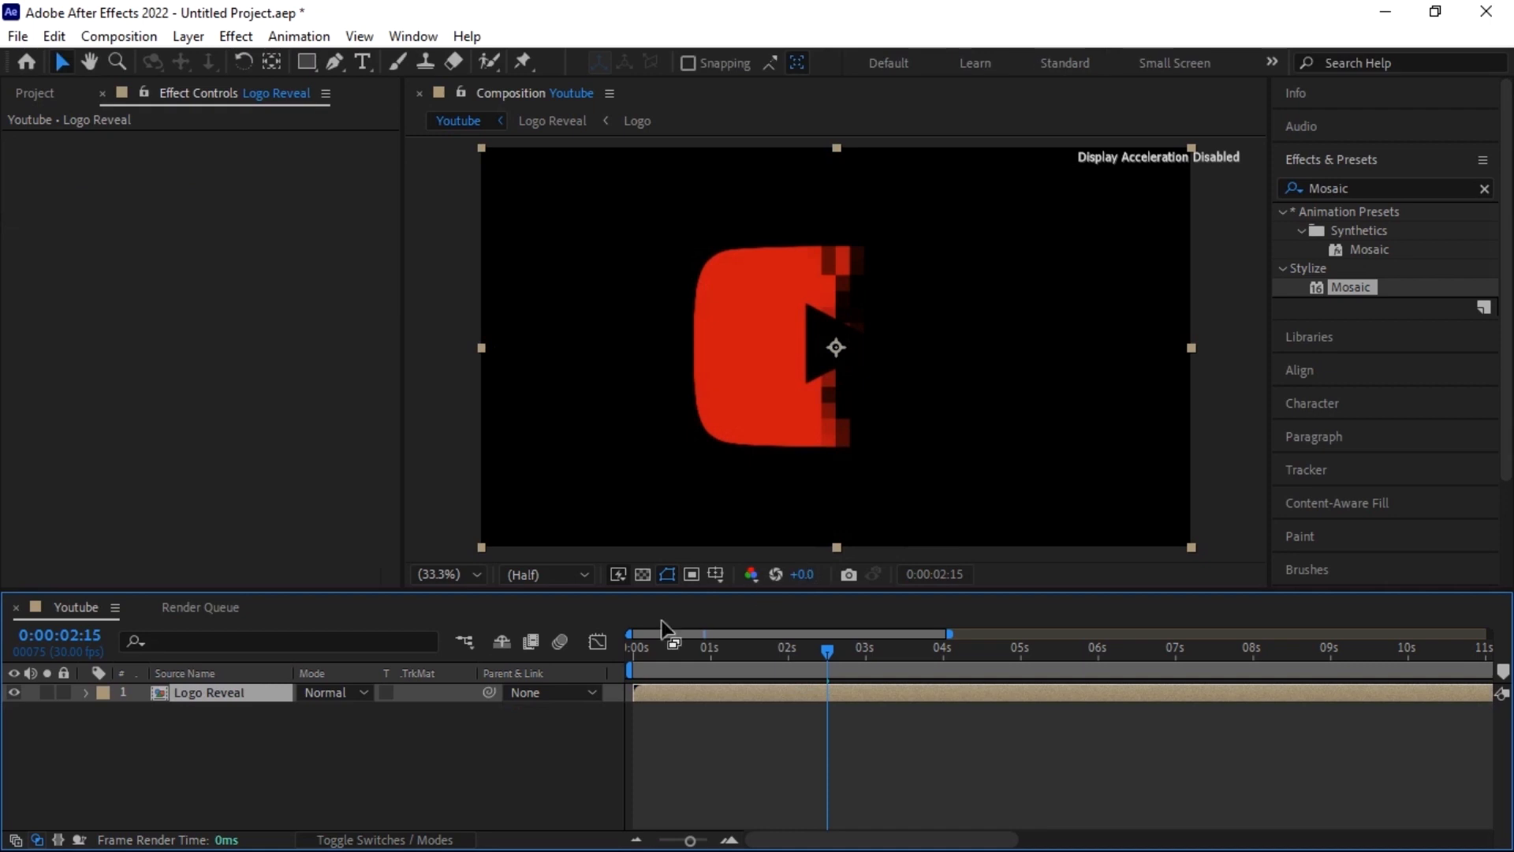
# - Duplicate the Logo Reveal layer in the Youtube composition
pyautogui.click(273, 719)
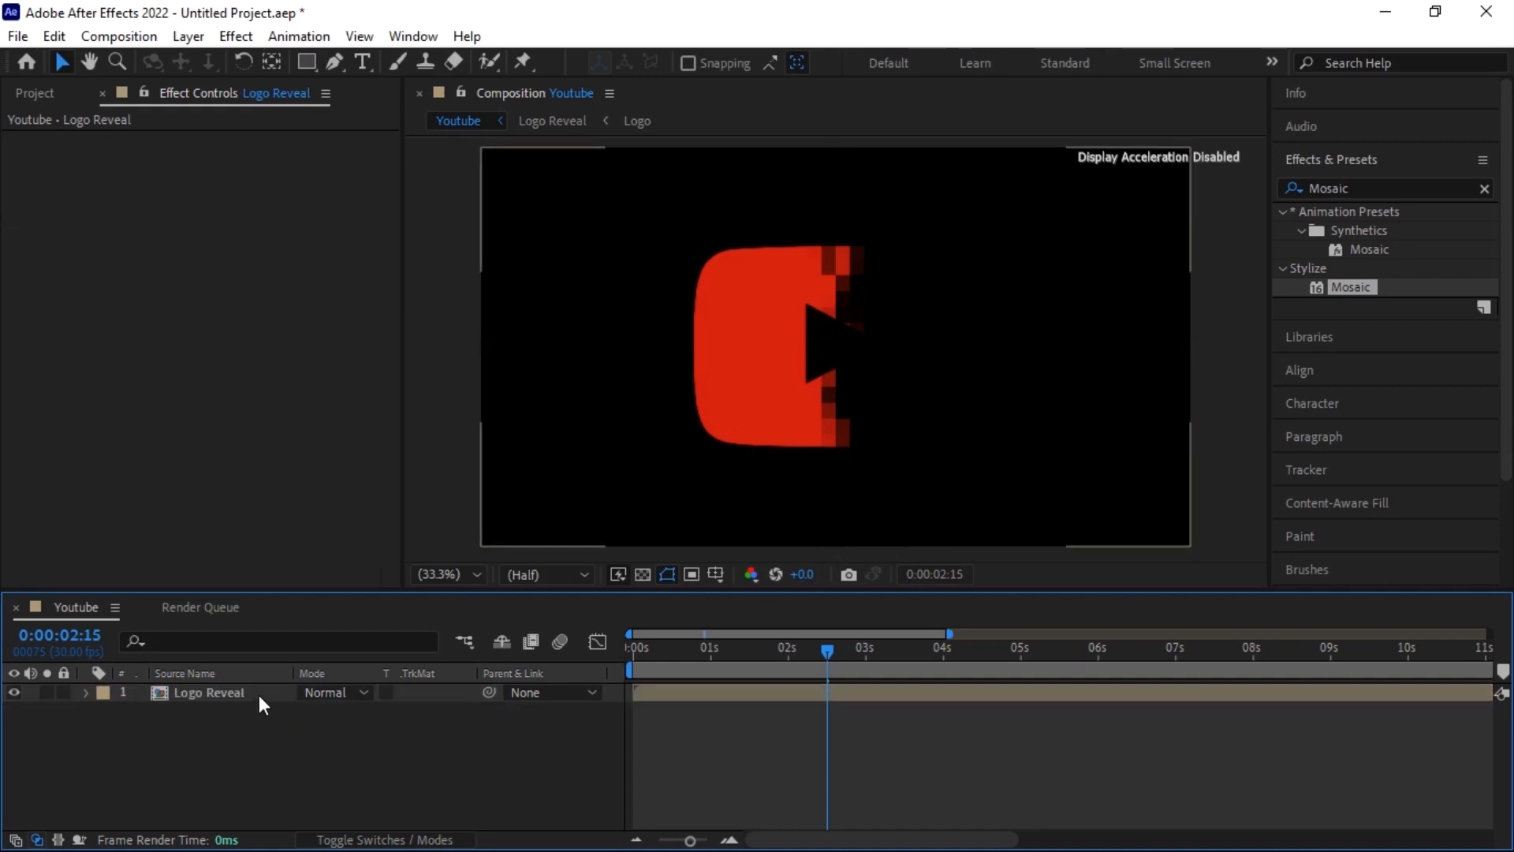
pyautogui.click(258, 694)
pyautogui.click(228, 692)
pyautogui.hotkey('ctrl', 'd')
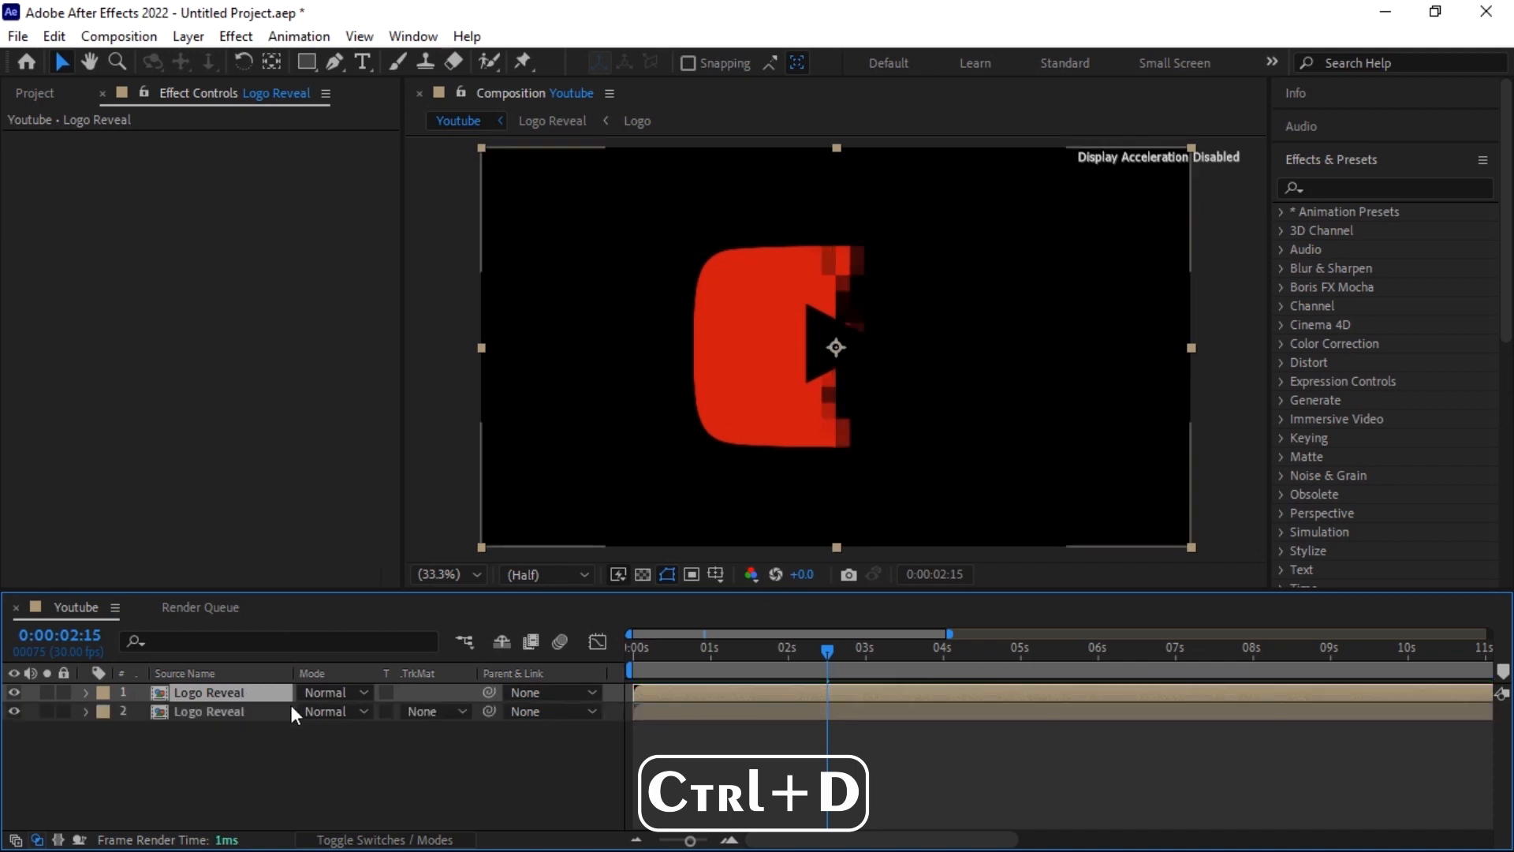
# - Apply the Fill effect to the upper Logo Reveal layer and set its color to white, FFFFFF
pyautogui.click(1390, 184)
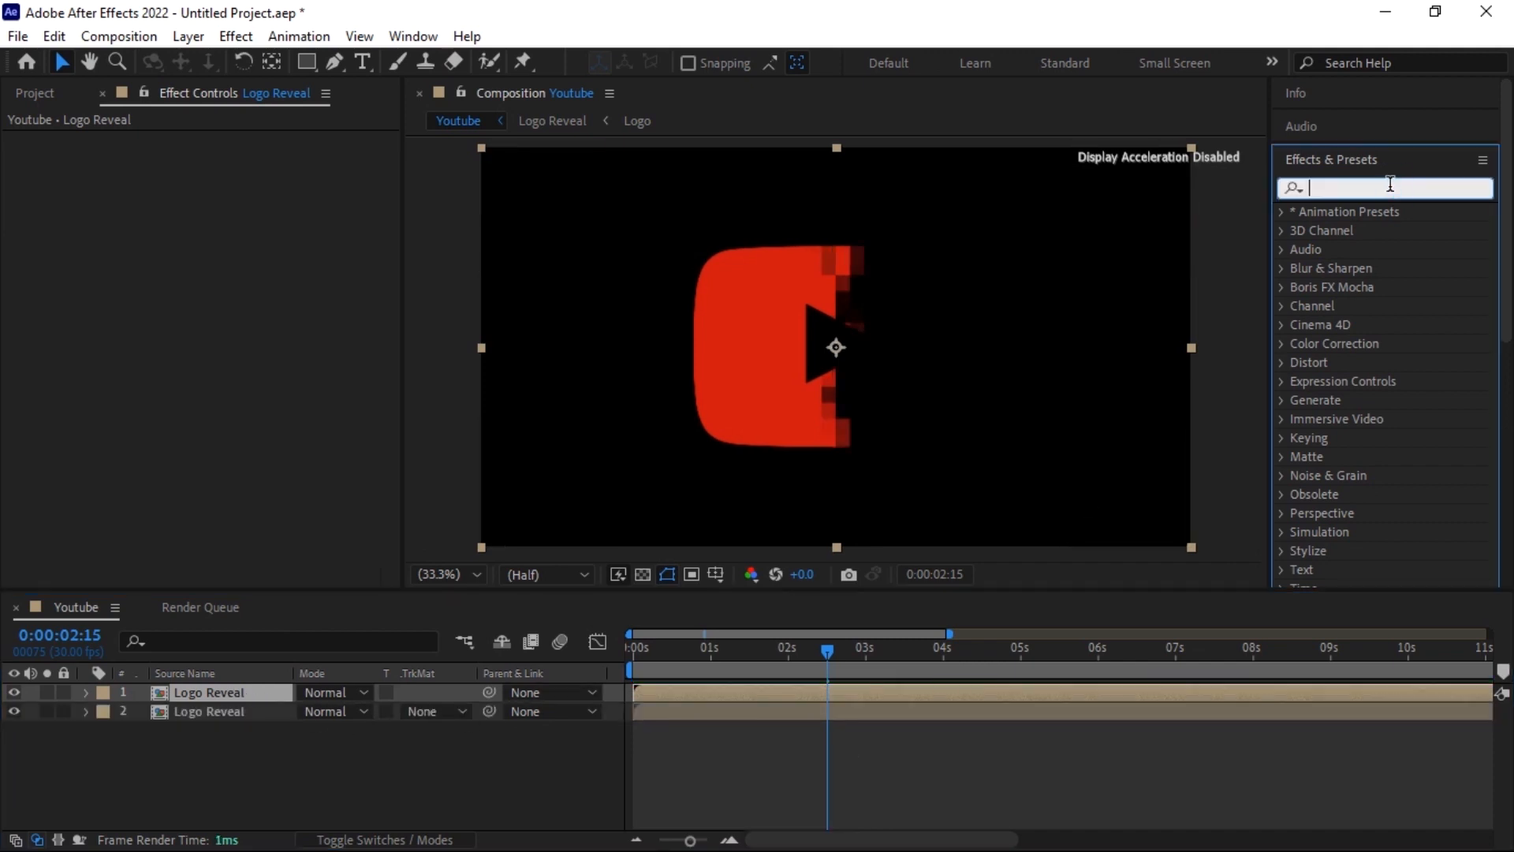
pyautogui.write('fill')
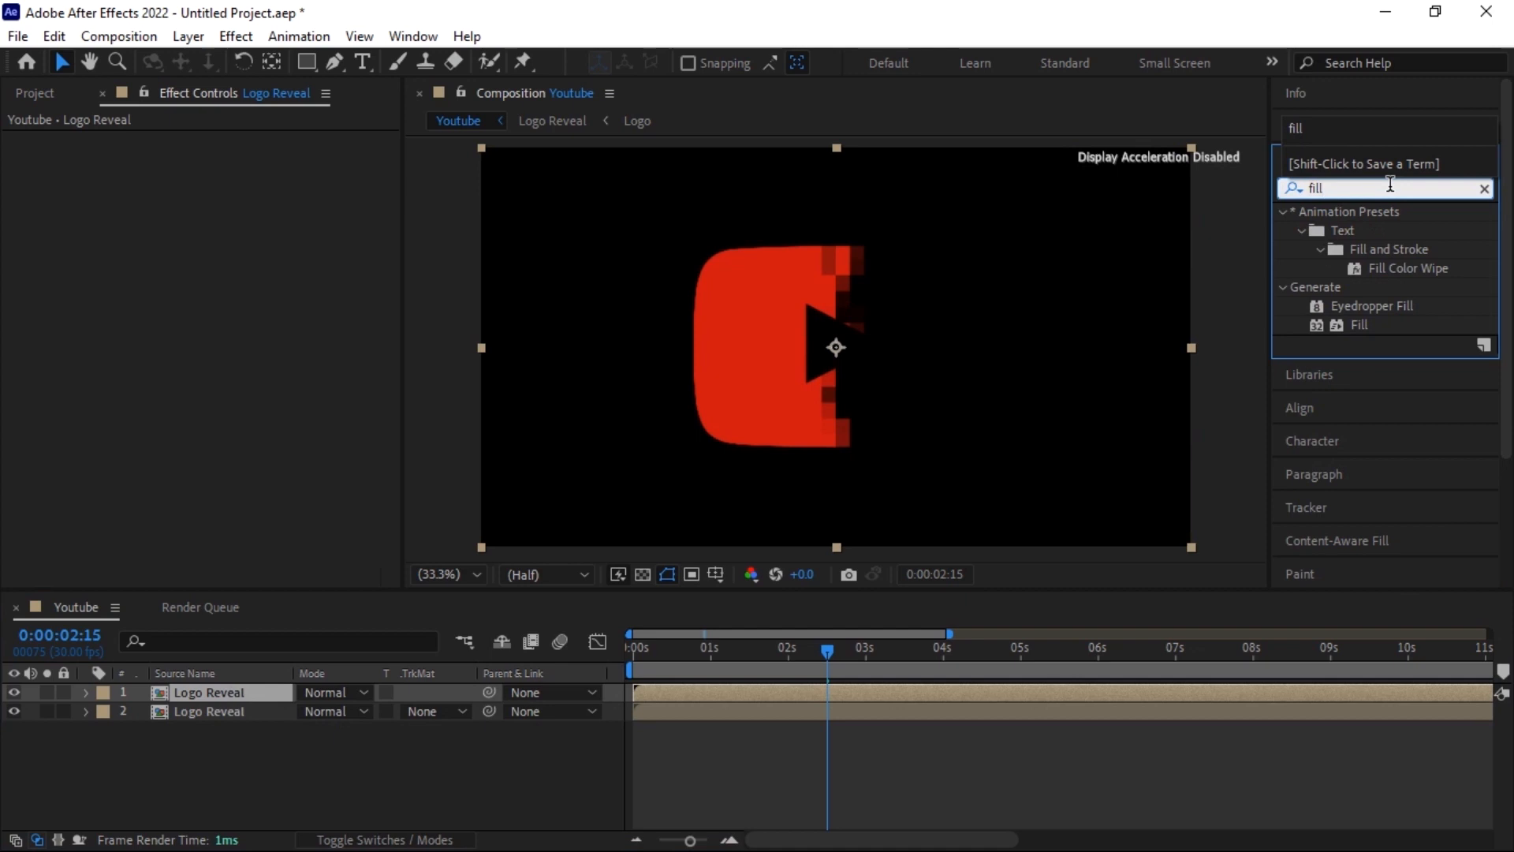
pyautogui.moveTo(1360, 323); pyautogui.dragTo(268, 689)
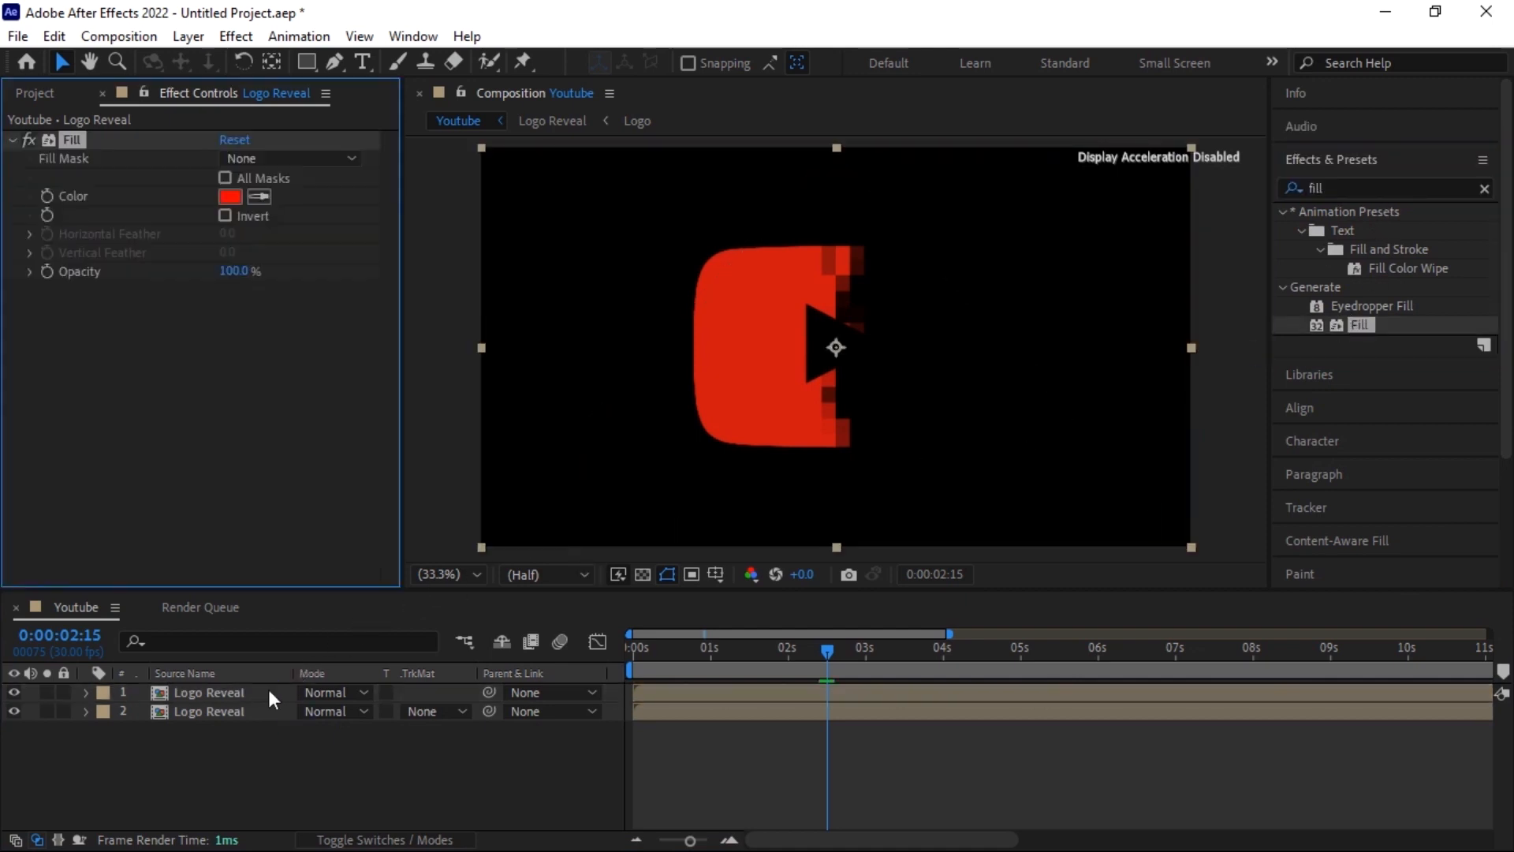
pyautogui.click(234, 200)
pyautogui.moveTo(203, 294); pyautogui.dragTo(66, 249)
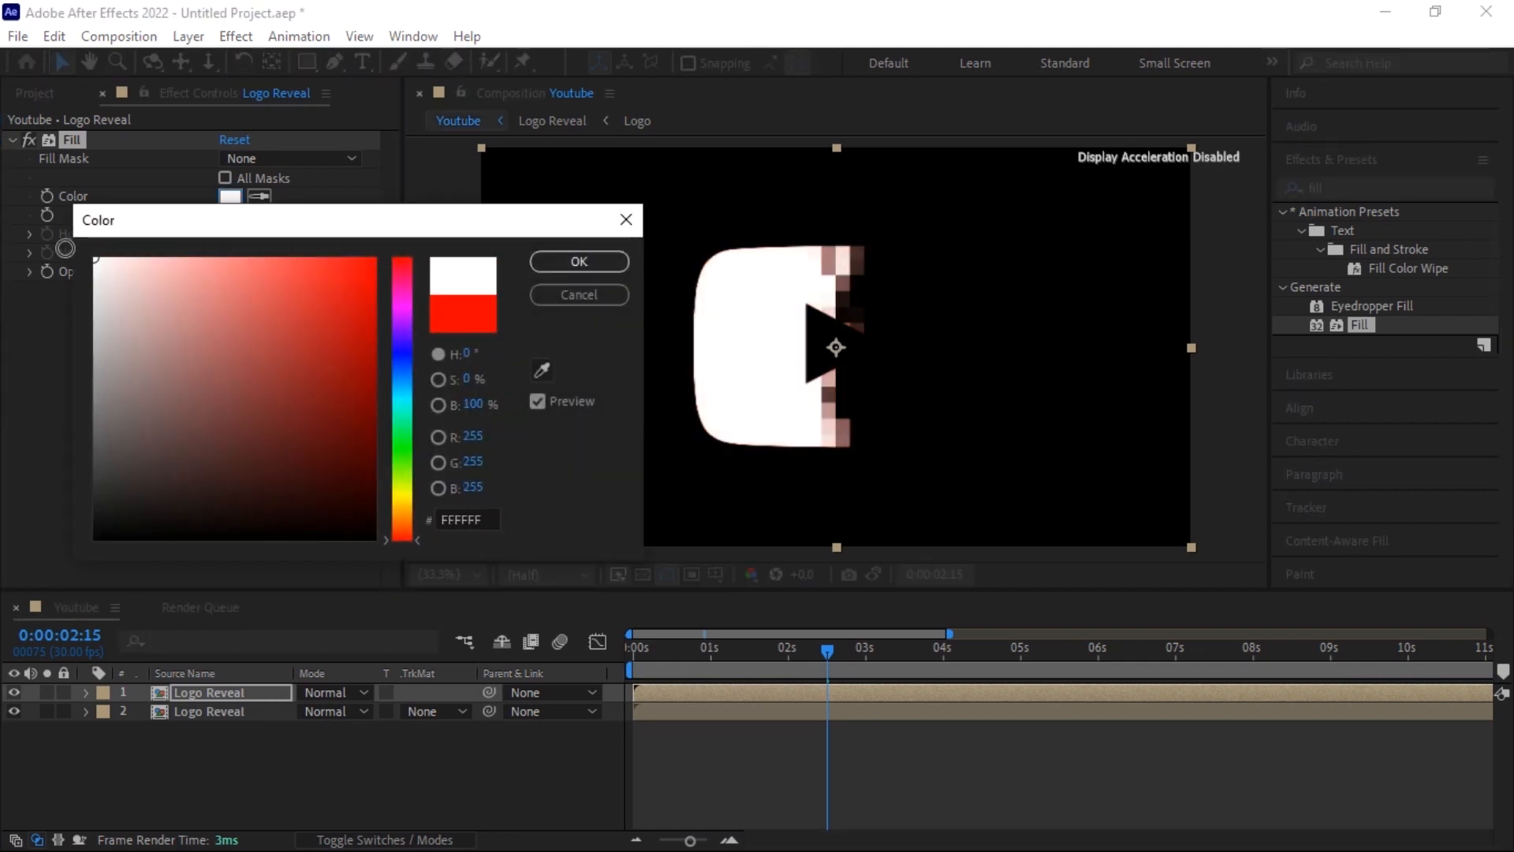
pyautogui.click(574, 258)
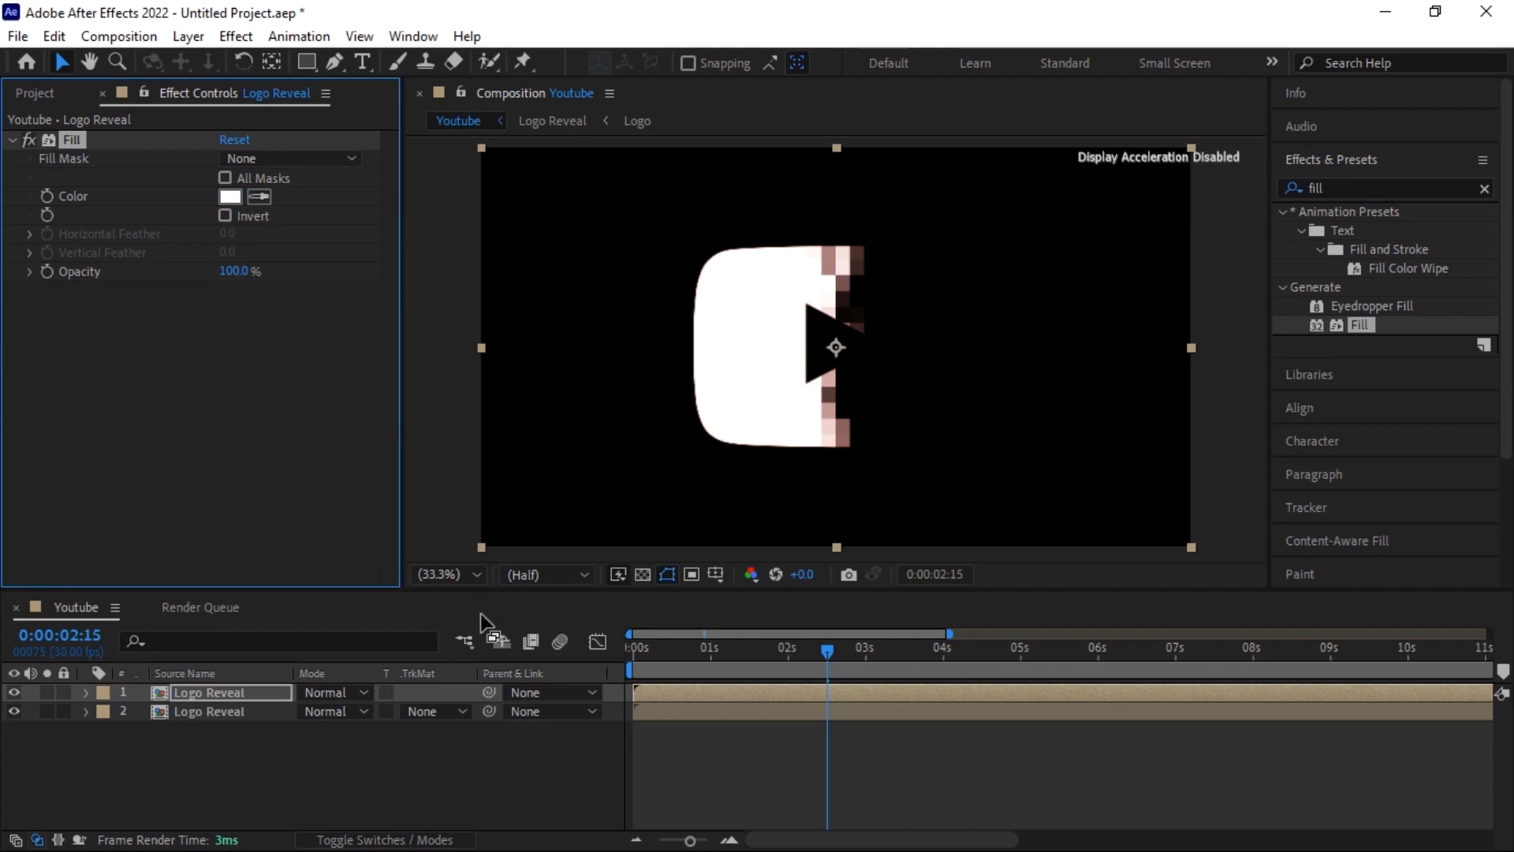
# - Set the lower Logo Reveal layer's track matte to Alpha Inverted Matte "Logo Reveal" and delay the upper layer's start by a few frames
pyautogui.click(462, 712)
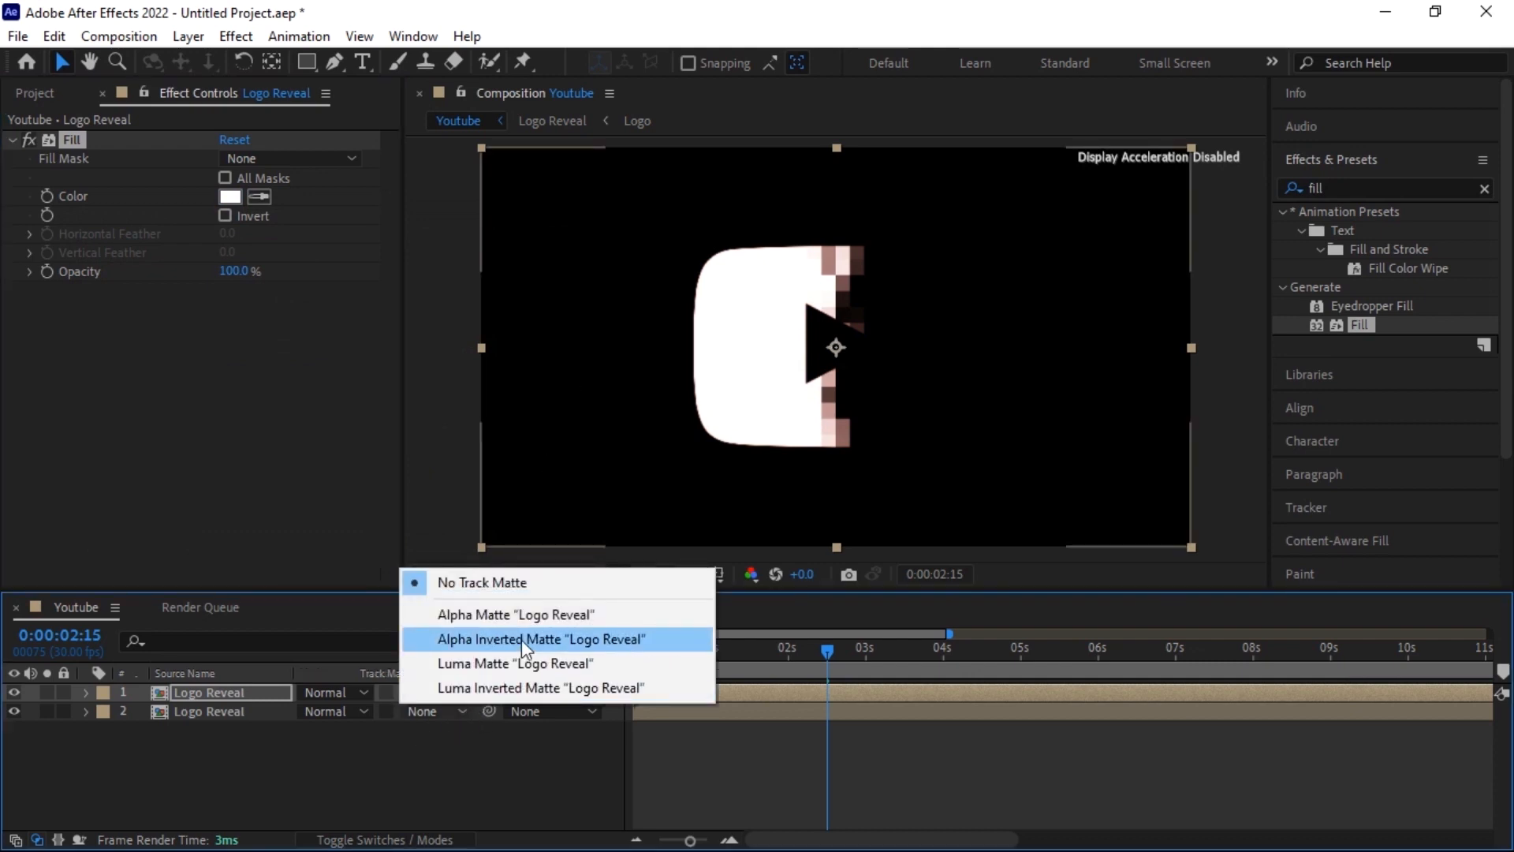
pyautogui.click(546, 640)
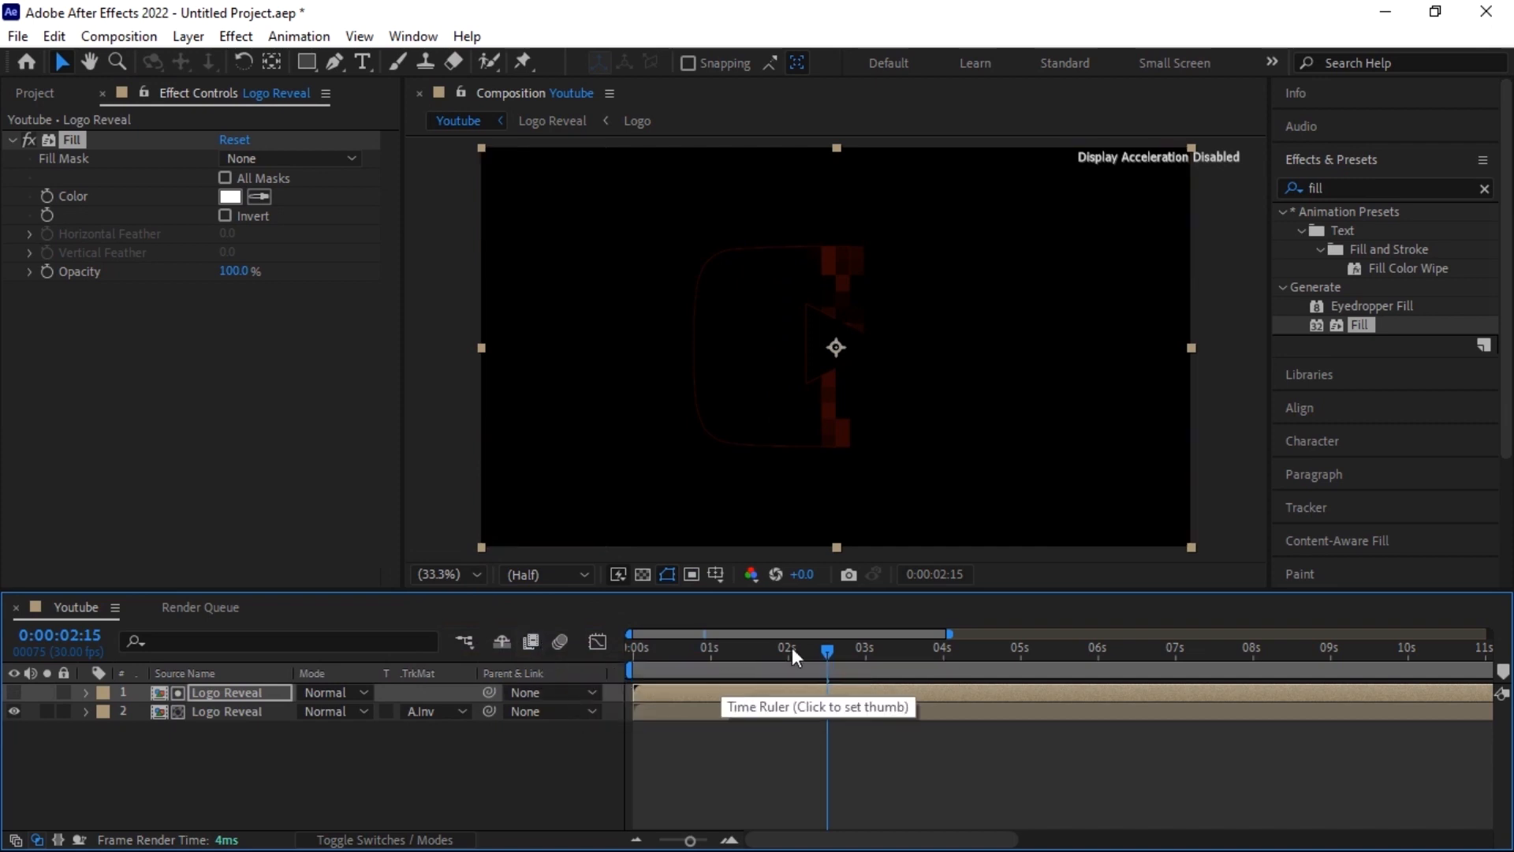
pyautogui.moveTo(825, 648)
pyautogui.mouseDown()
pyautogui.moveTo(796, 649)
pyautogui.moveTo(825, 658)
pyautogui.mouseUp()
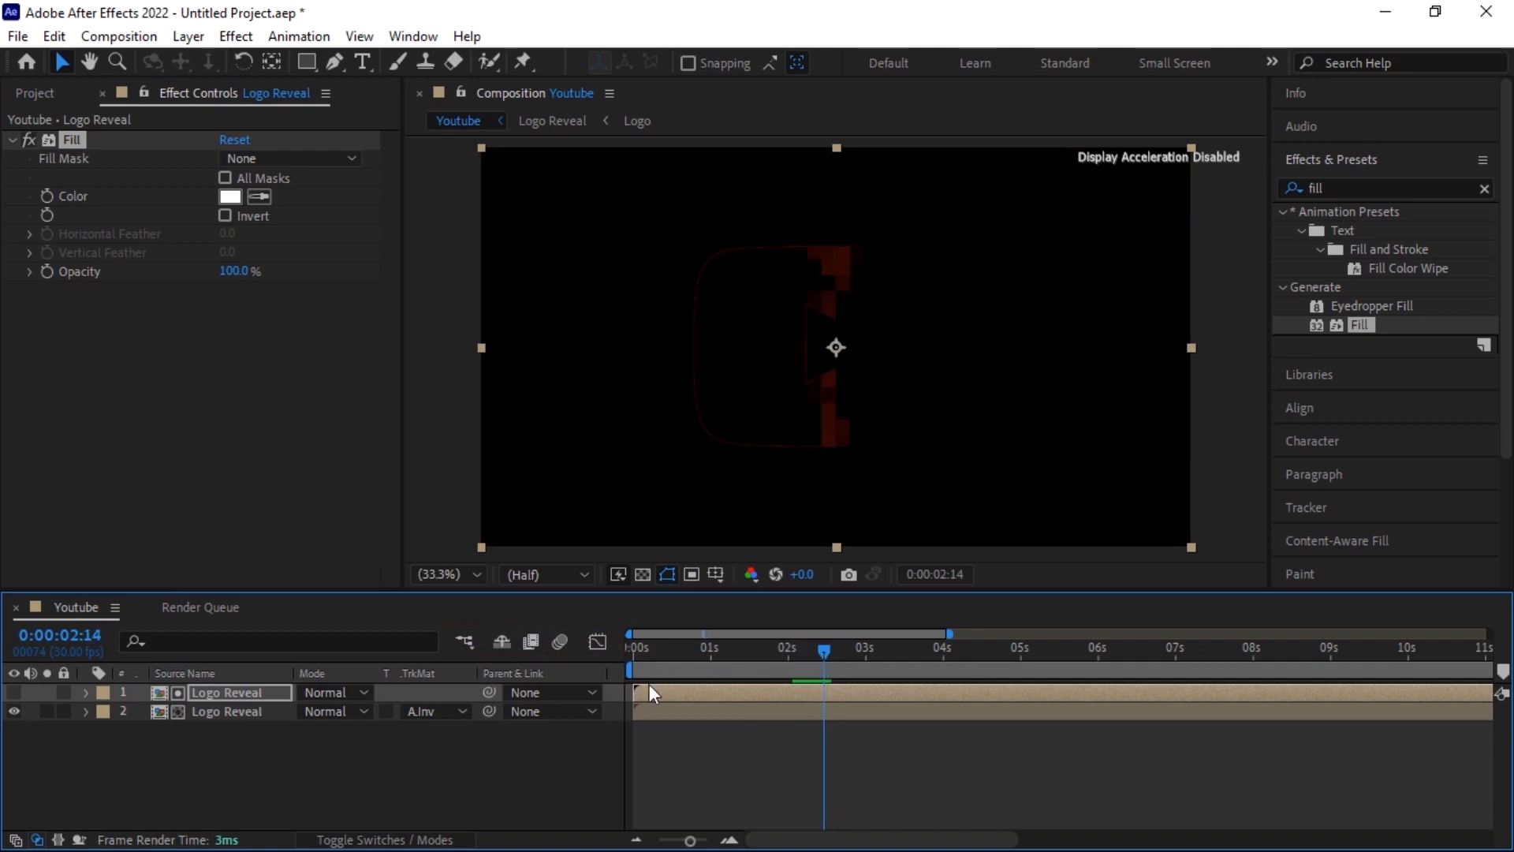
pyautogui.moveTo(645, 693); pyautogui.dragTo(655, 694)
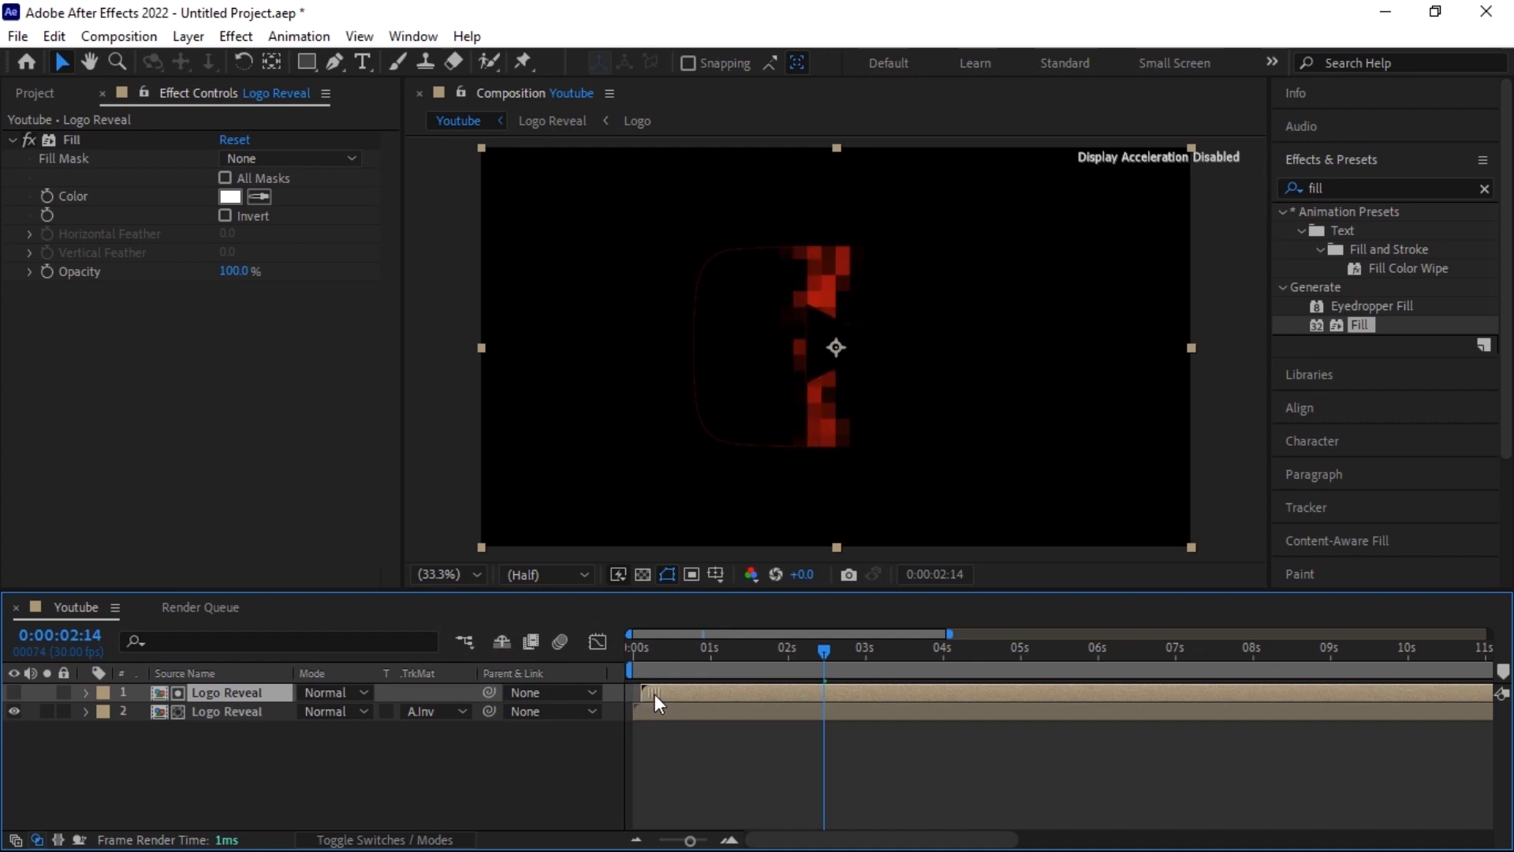
pyautogui.click(526, 744)
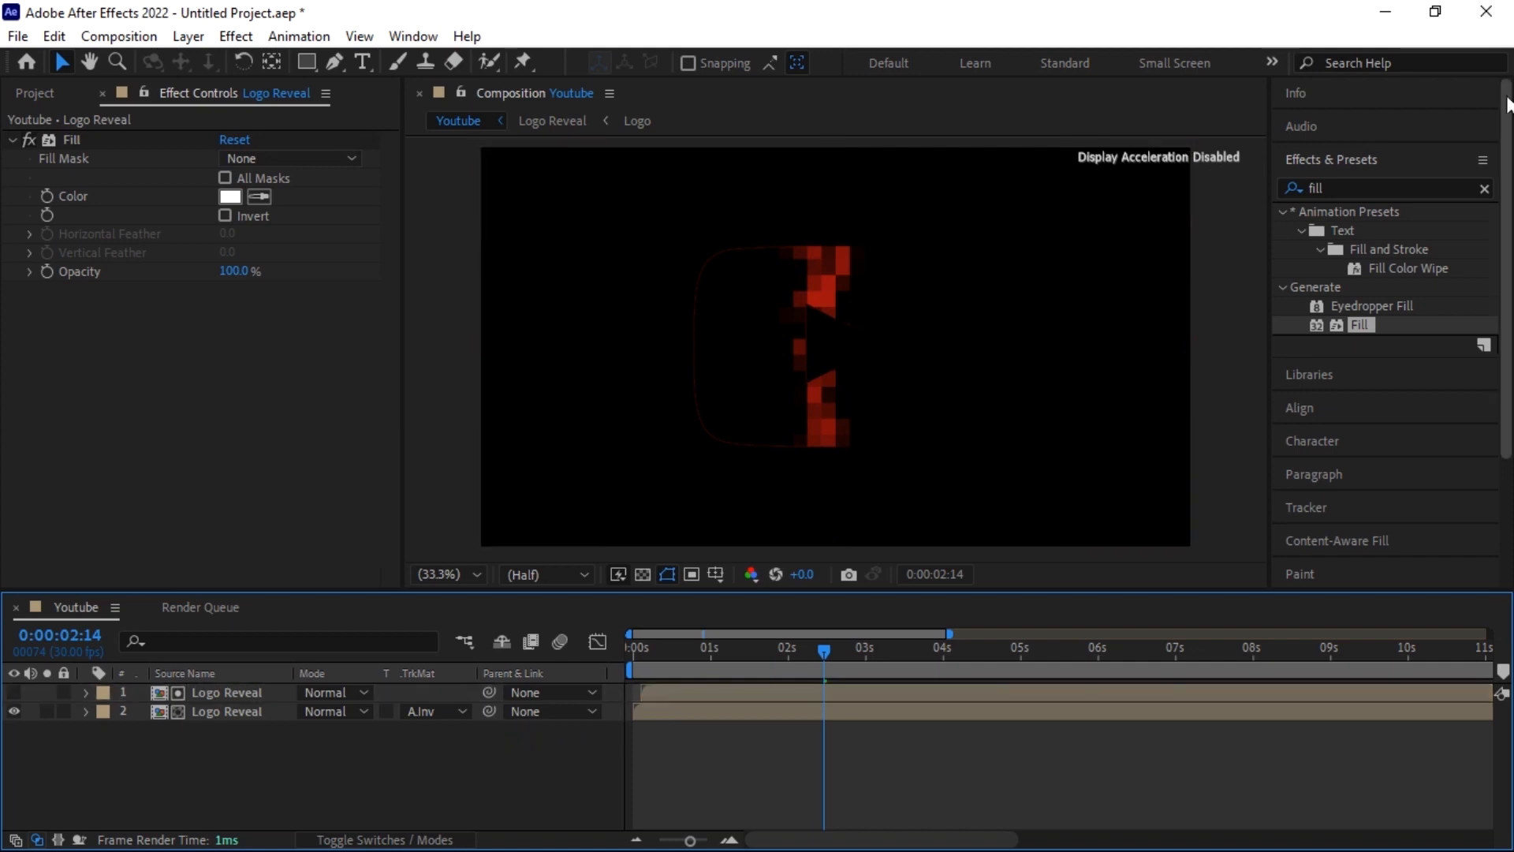
# - Find the Minimax effect and apply it to the lower Logo Reveal layer
pyautogui.click(1486, 188)
pyautogui.click(1336, 186)
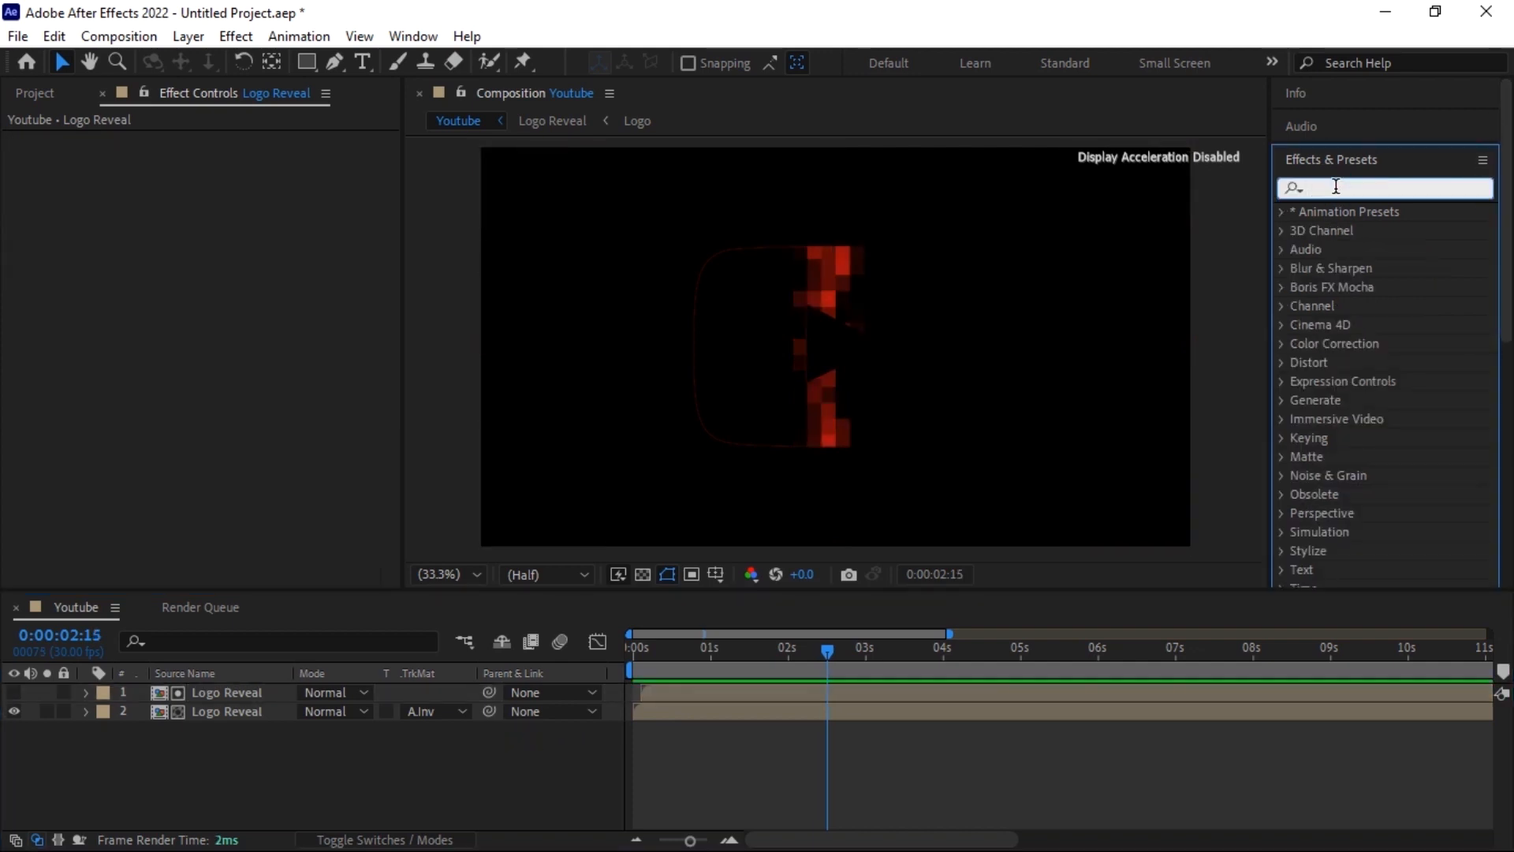
pyautogui.write('Minimax')
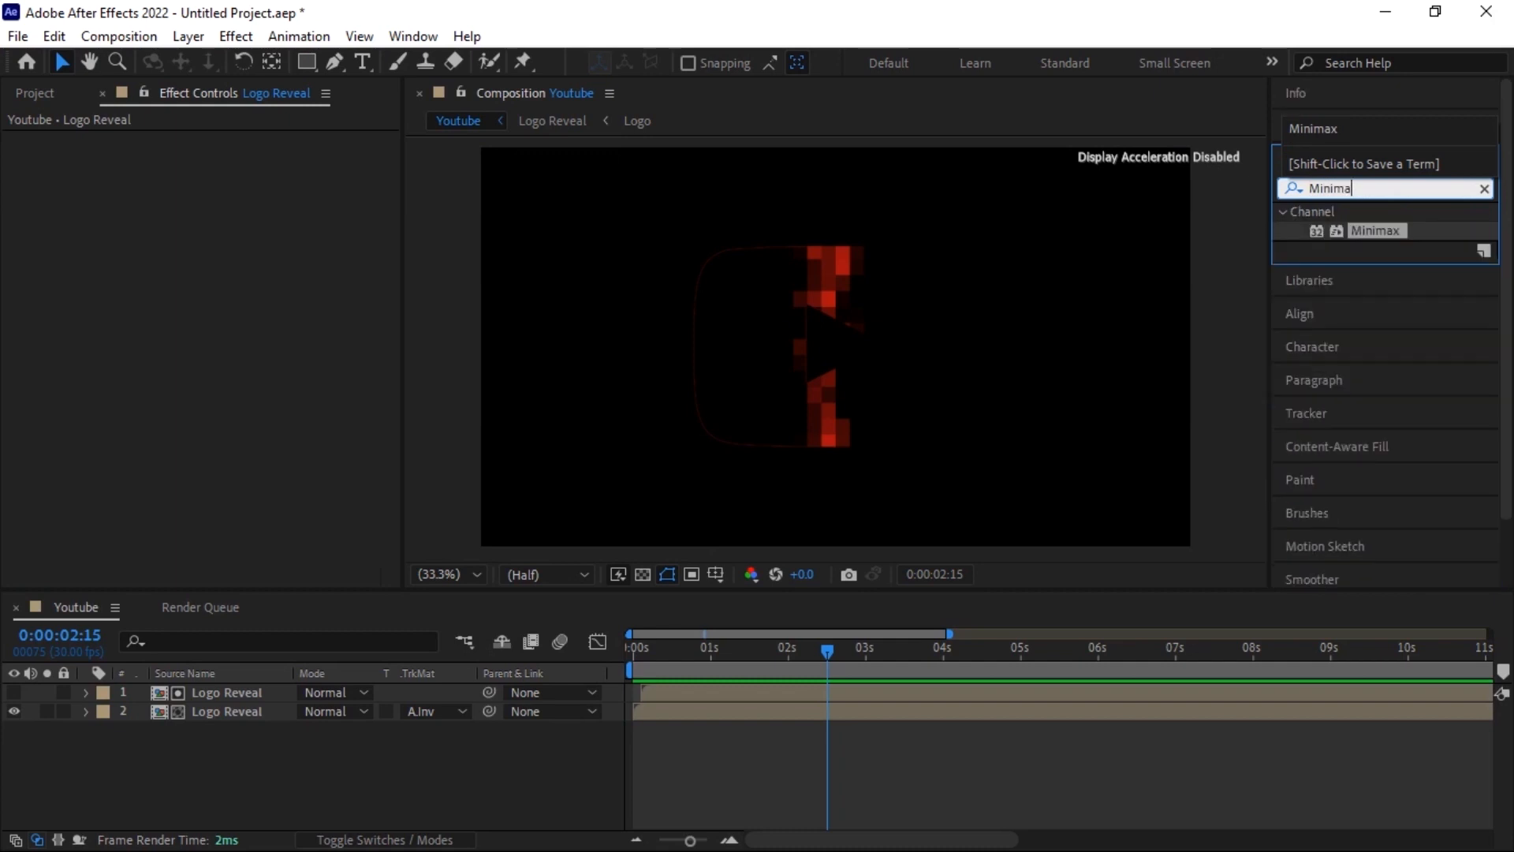
pyautogui.moveTo(1379, 230); pyautogui.dragTo(239, 711)
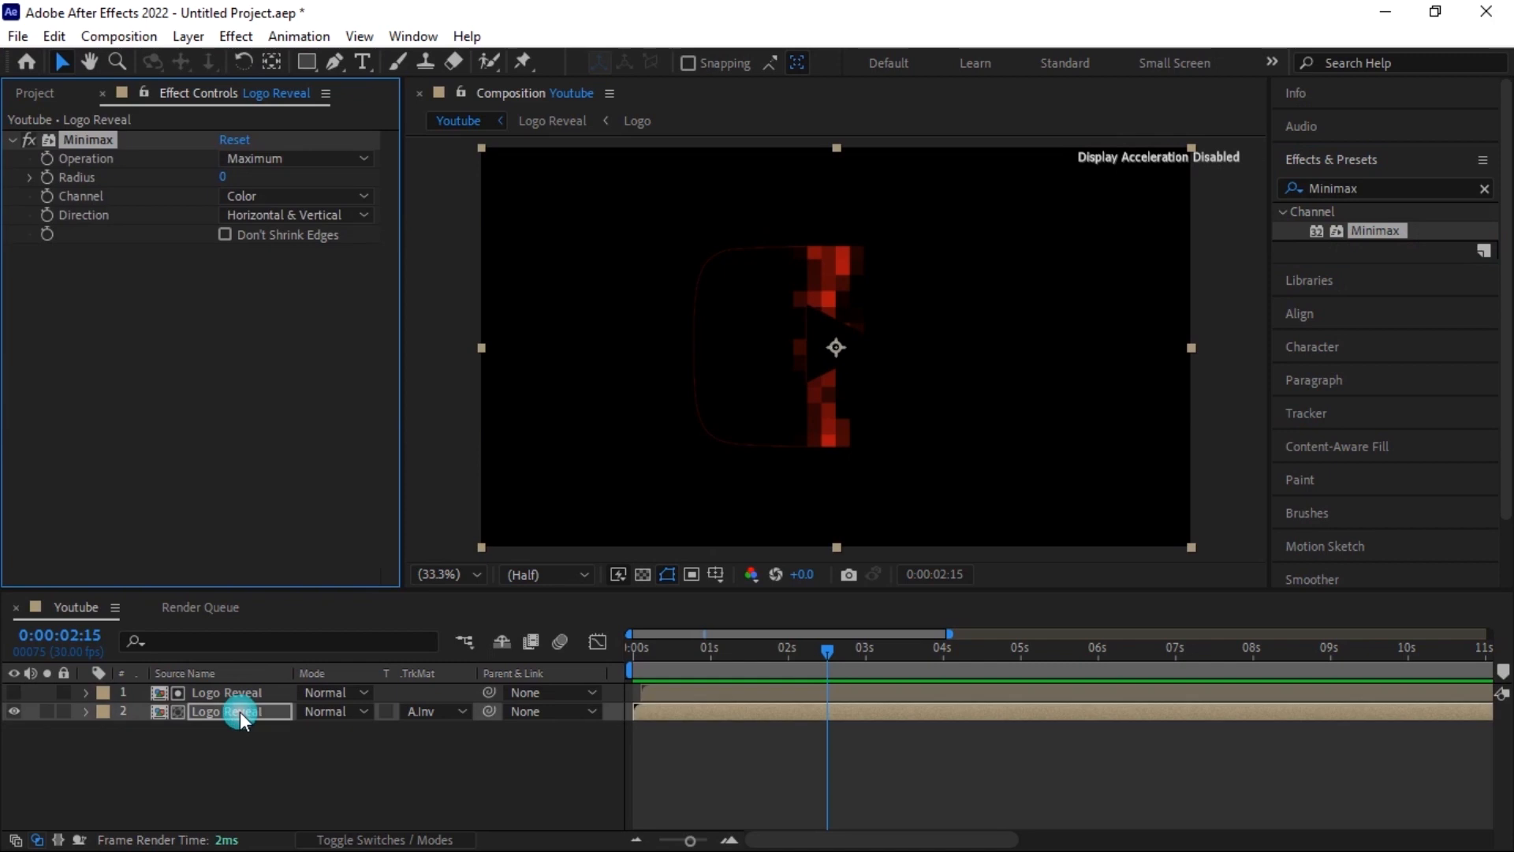
# - Set the Minimax effect's Operation to Minimum, Channel to Alpha and Color, and Radius to 4
pyautogui.click(298, 163)
pyautogui.click(294, 183)
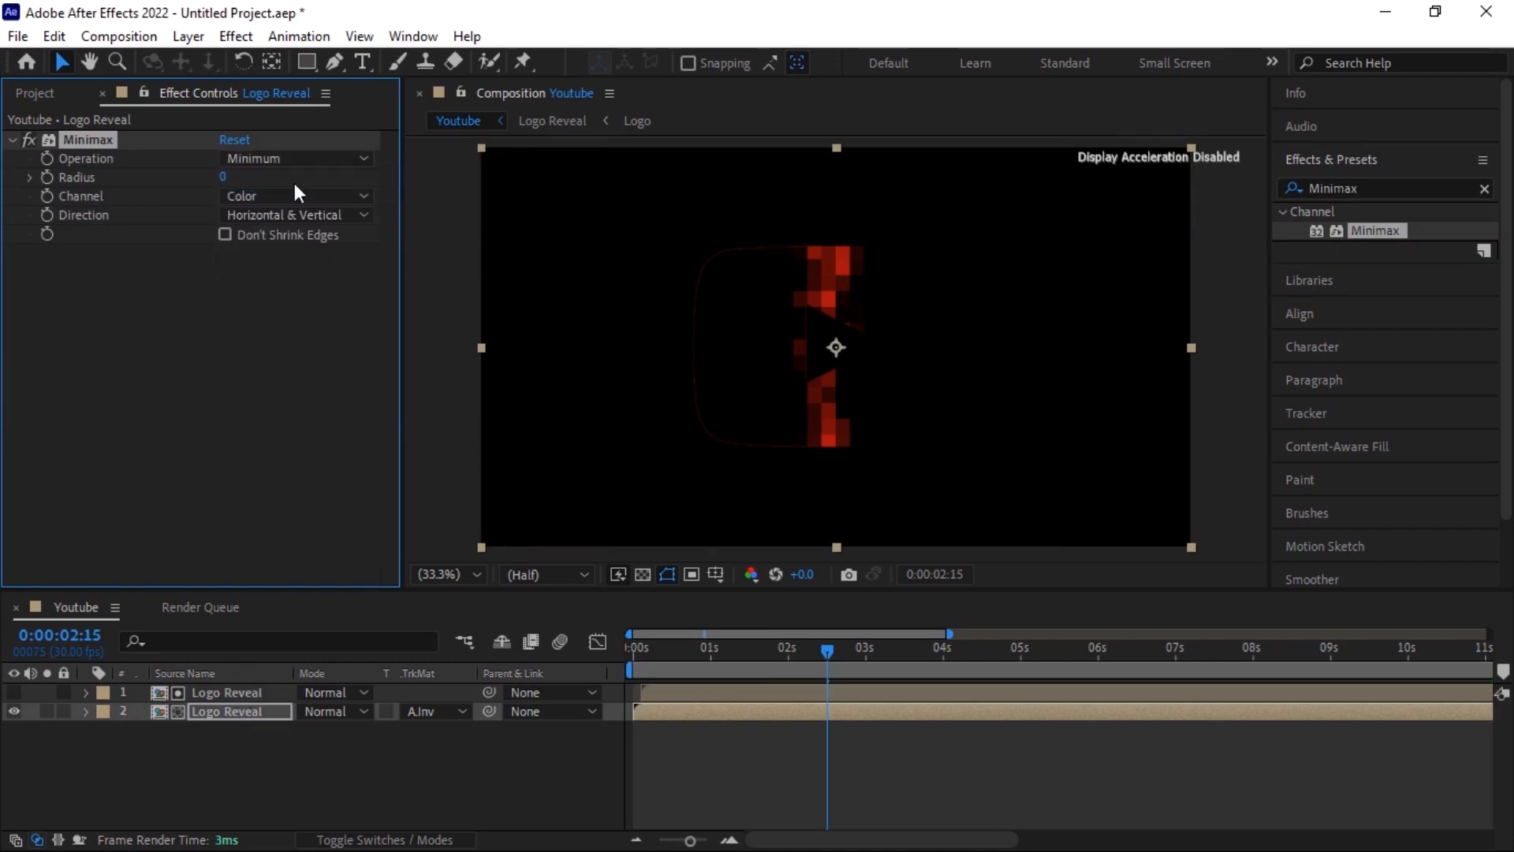
pyautogui.click(269, 195)
pyautogui.click(282, 246)
pyautogui.click(222, 178)
pyautogui.write('2')
pyautogui.doubleClick(227, 177)
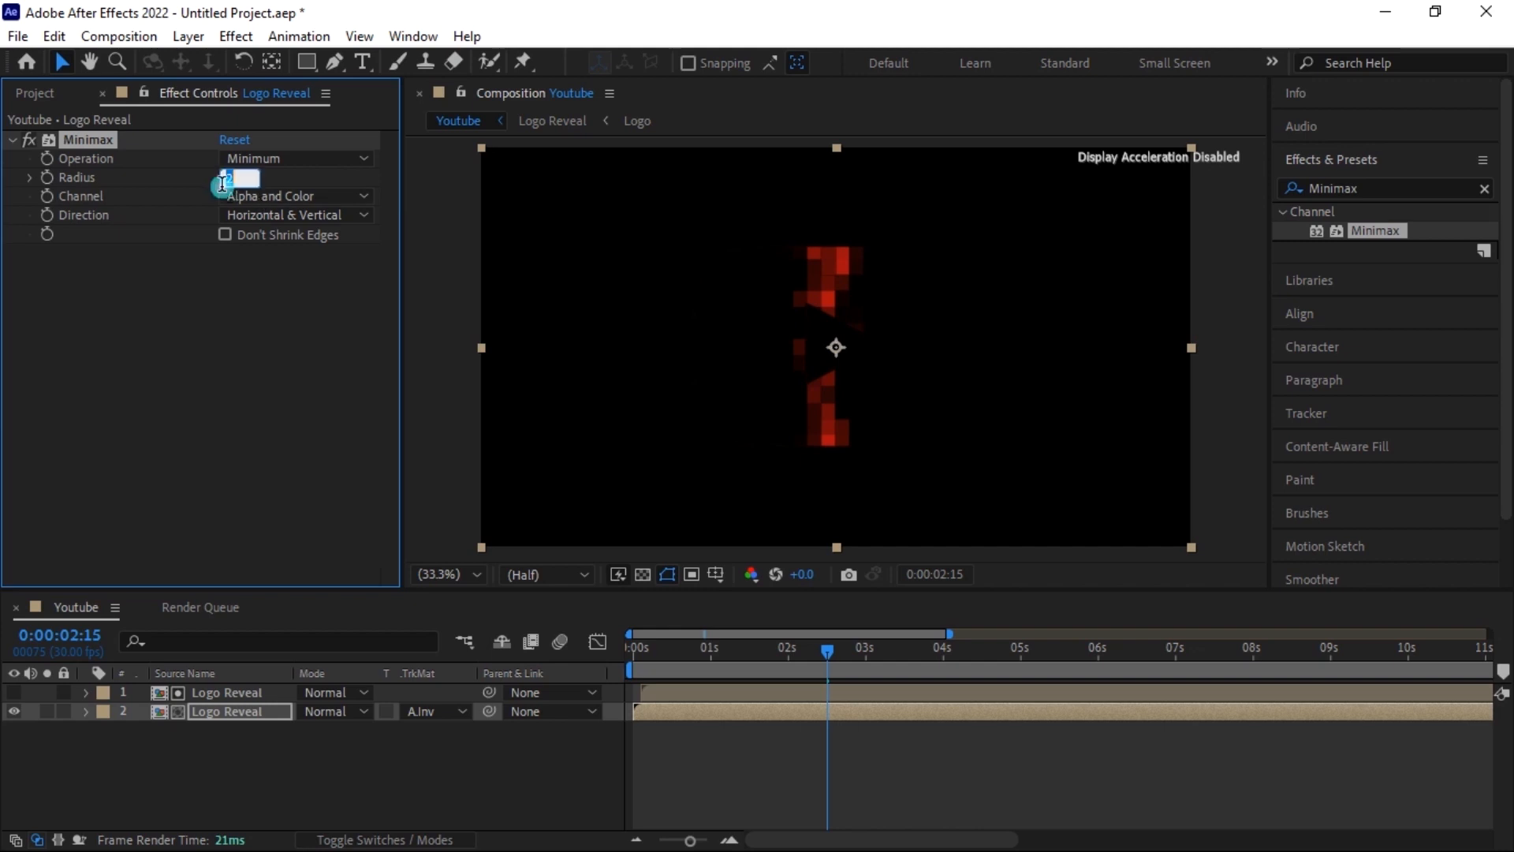
pyautogui.write('4')
pyautogui.press('Return')
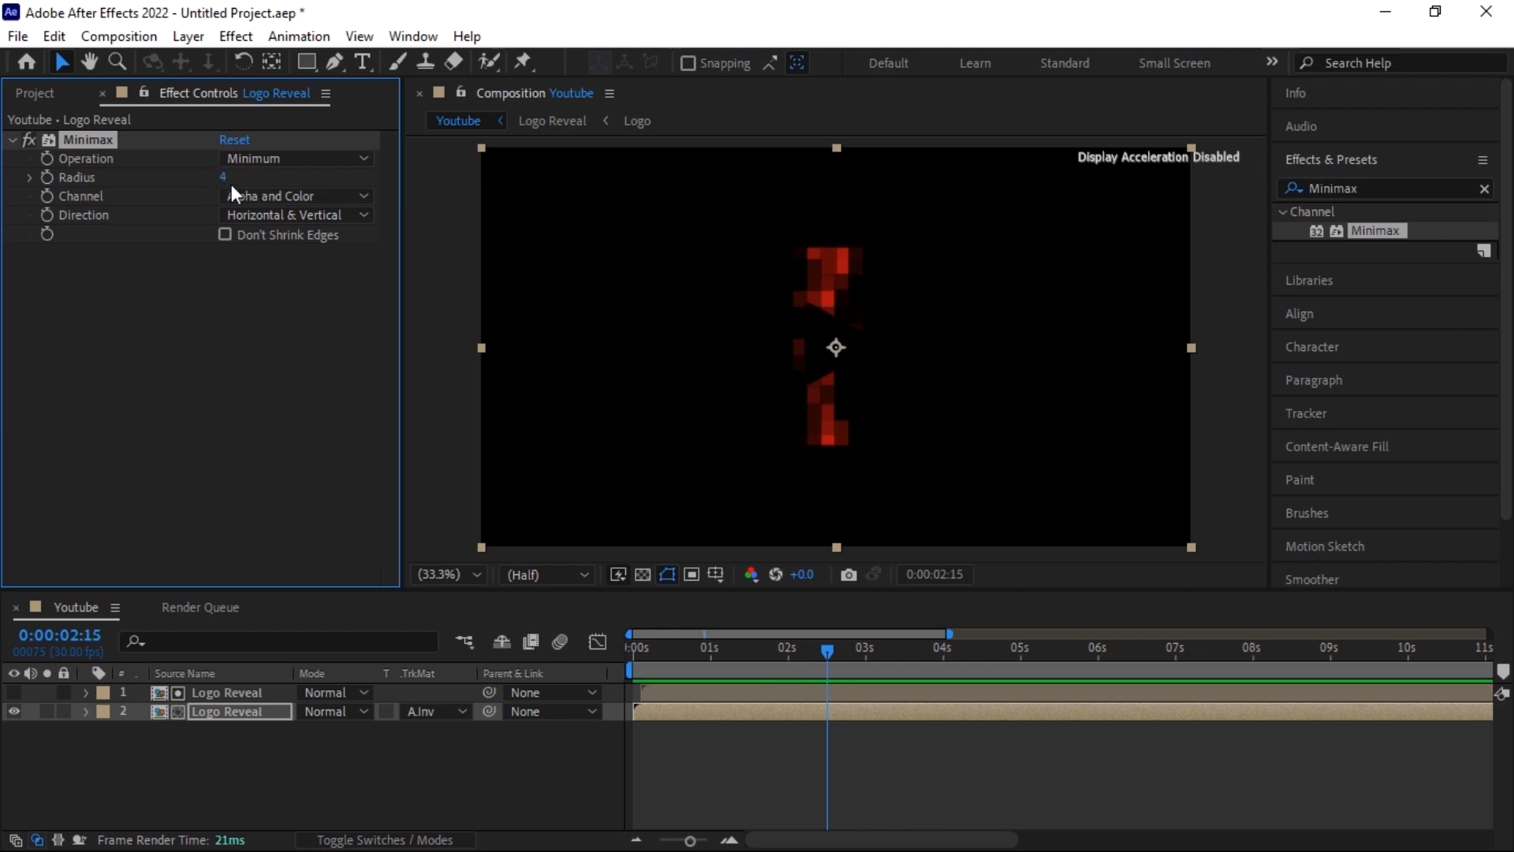
pyautogui.moveTo(825, 656)
pyautogui.mouseDown()
pyautogui.moveTo(788, 646)
pyautogui.moveTo(826, 650)
pyautogui.mouseUp()
pyautogui.click(276, 741)
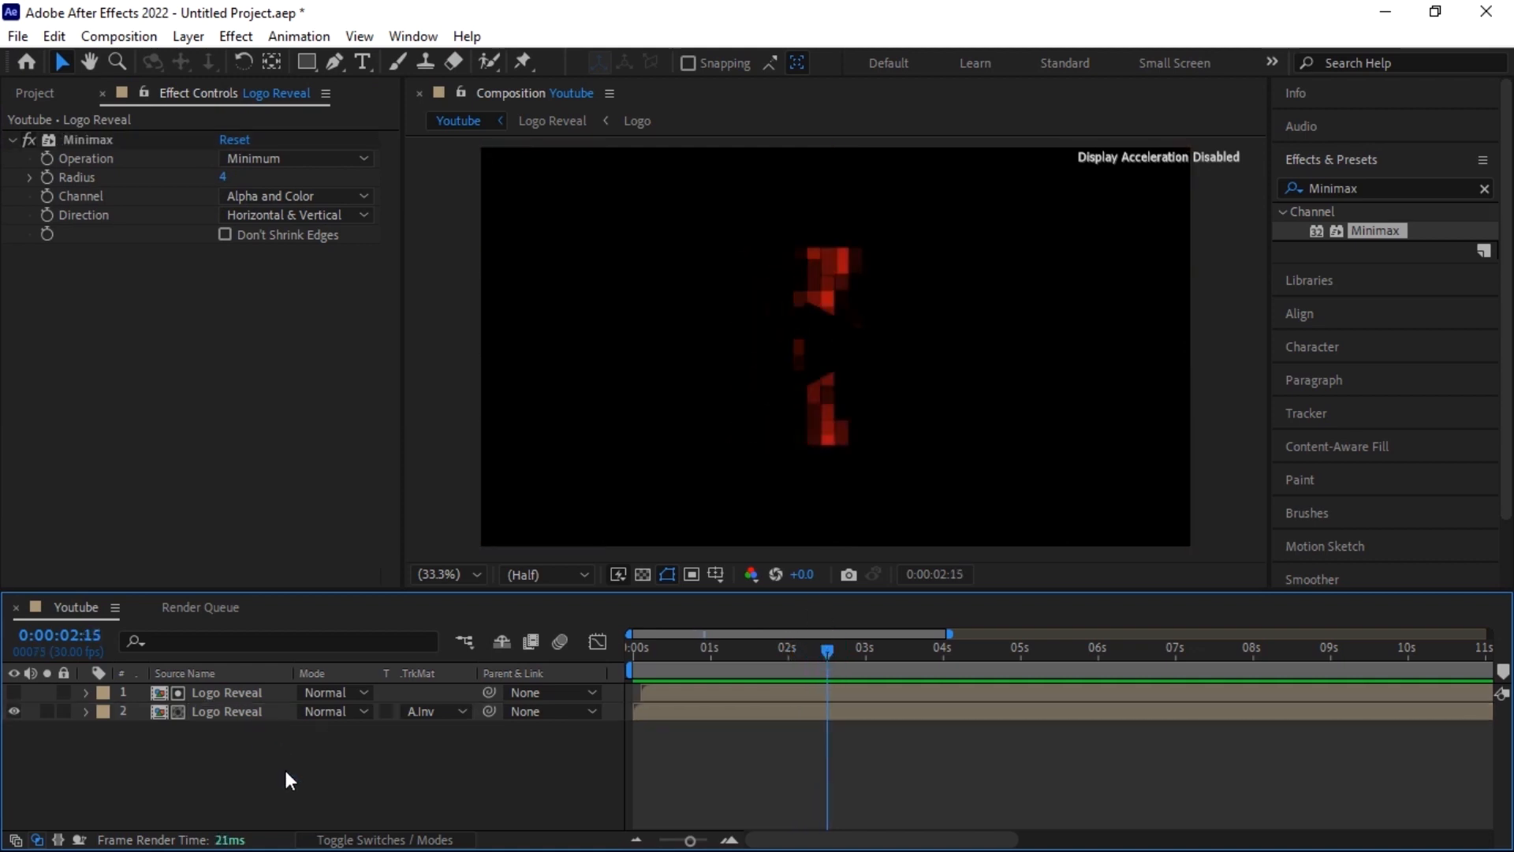
# - Pre-compose both Logo Reveal layers into a composition named "Logo Scan", moving all attributes into it
pyautogui.moveTo(284, 766); pyautogui.dragTo(227, 693)
pyautogui.rightClick(227, 693)
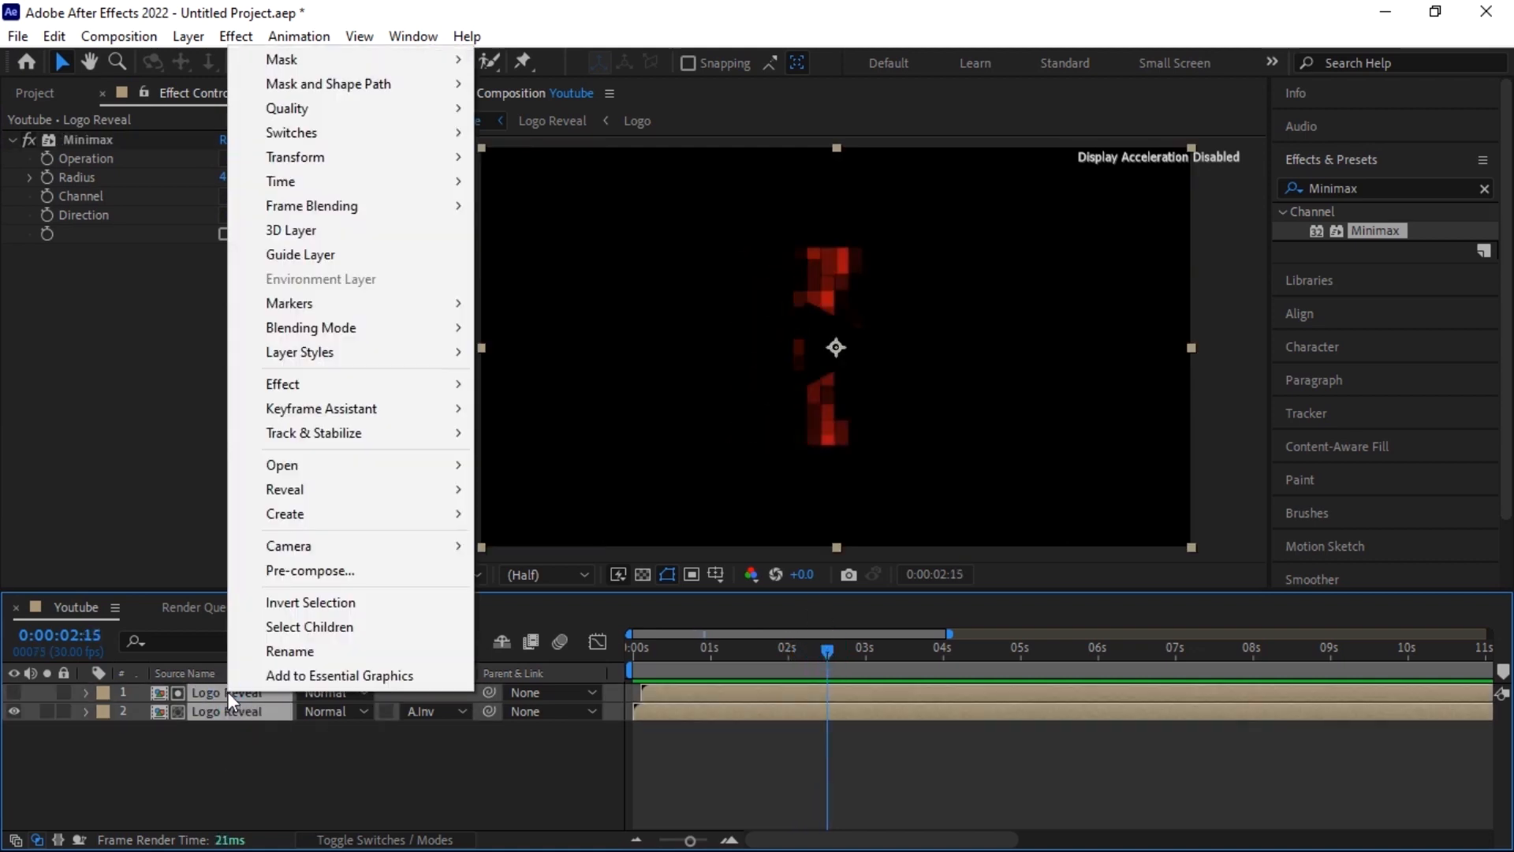
pyautogui.click(413, 570)
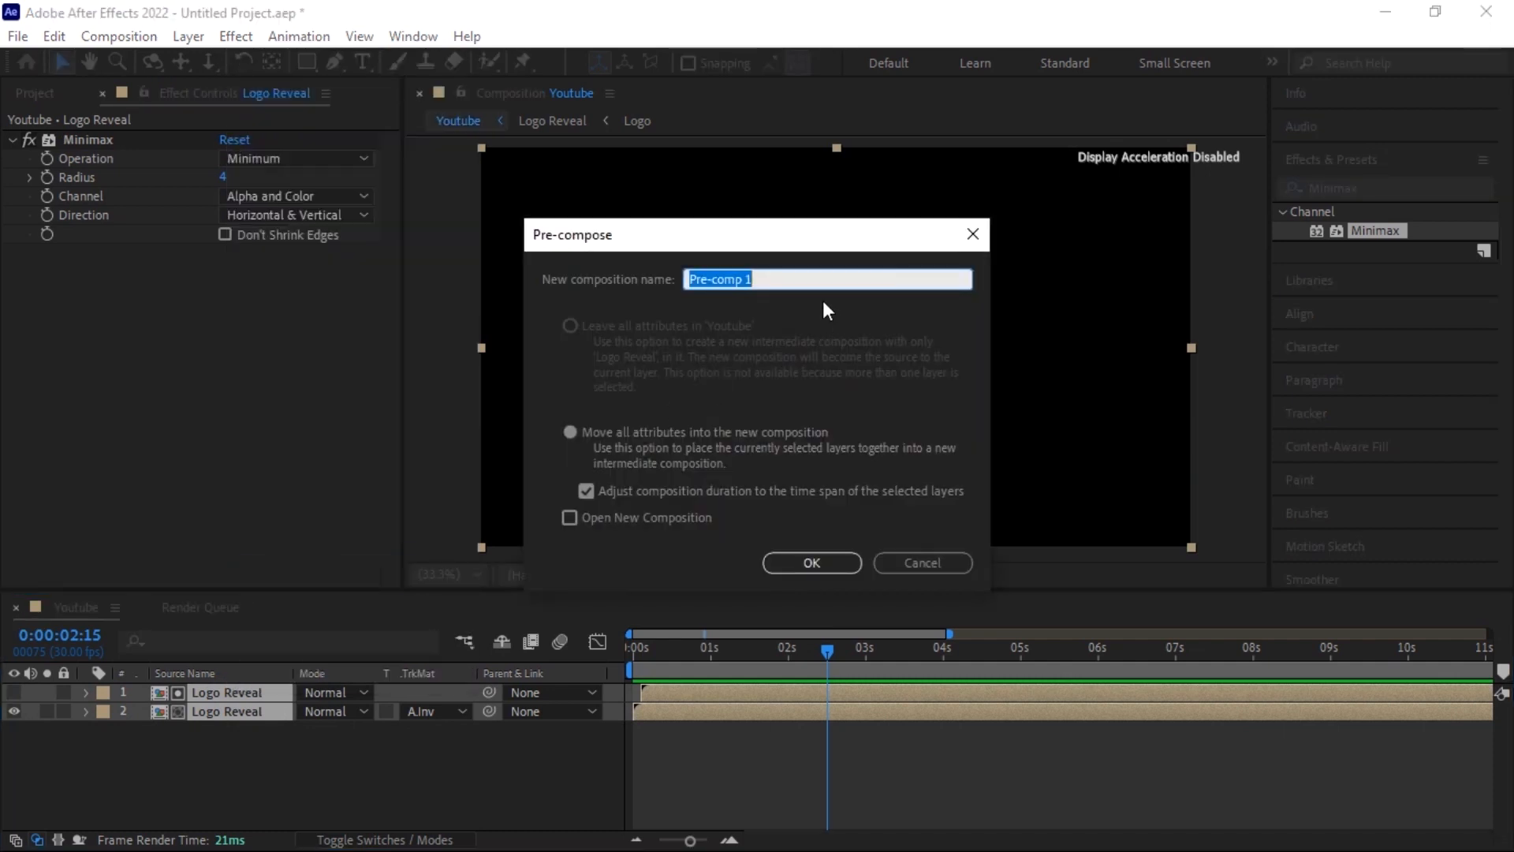
pyautogui.write('Logo Scan')
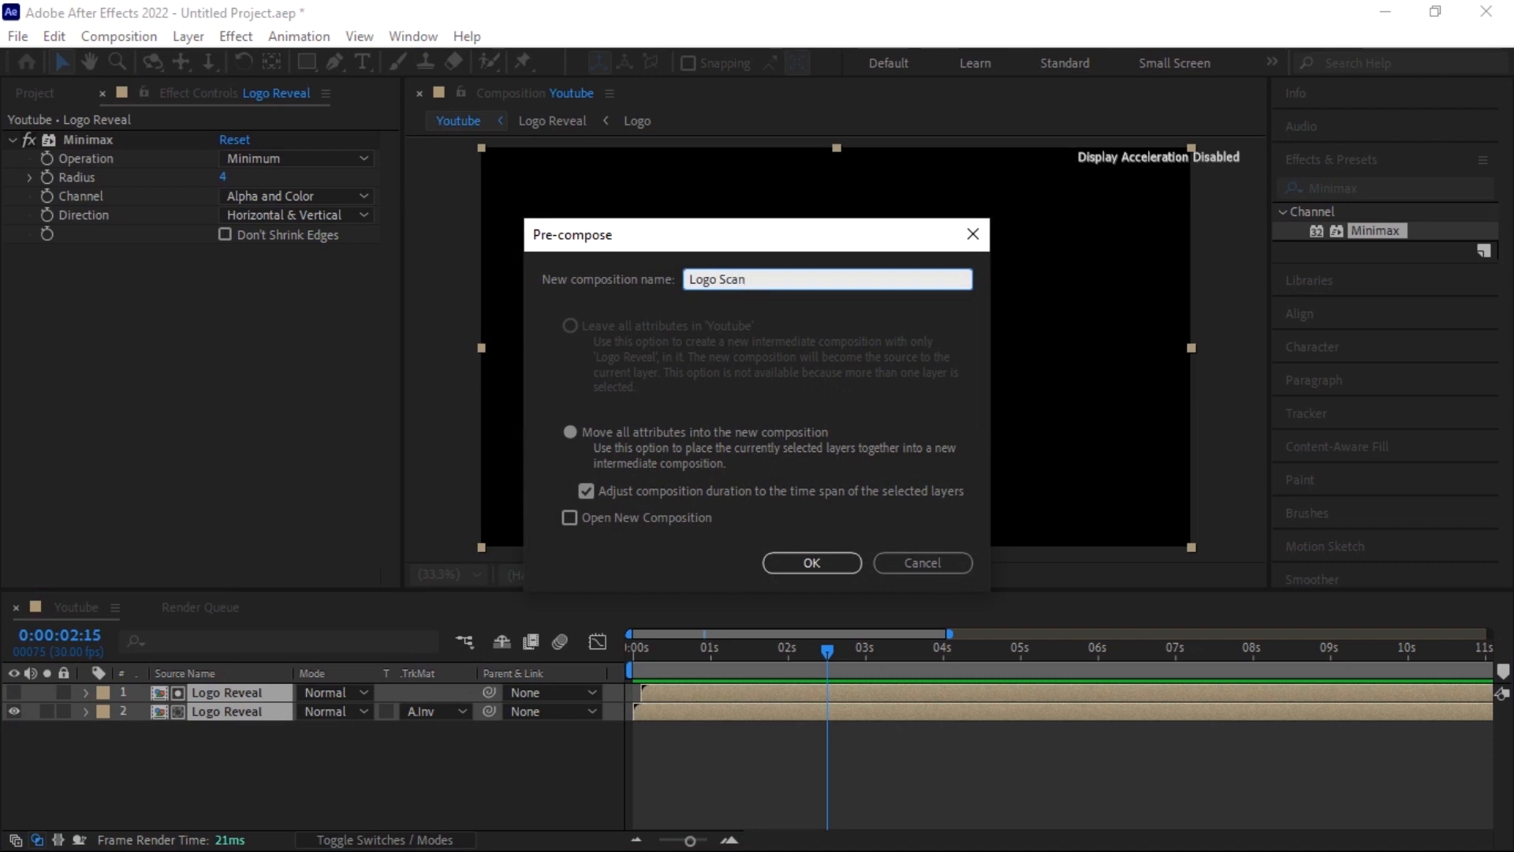
pyautogui.click(593, 429)
pyautogui.click(777, 562)
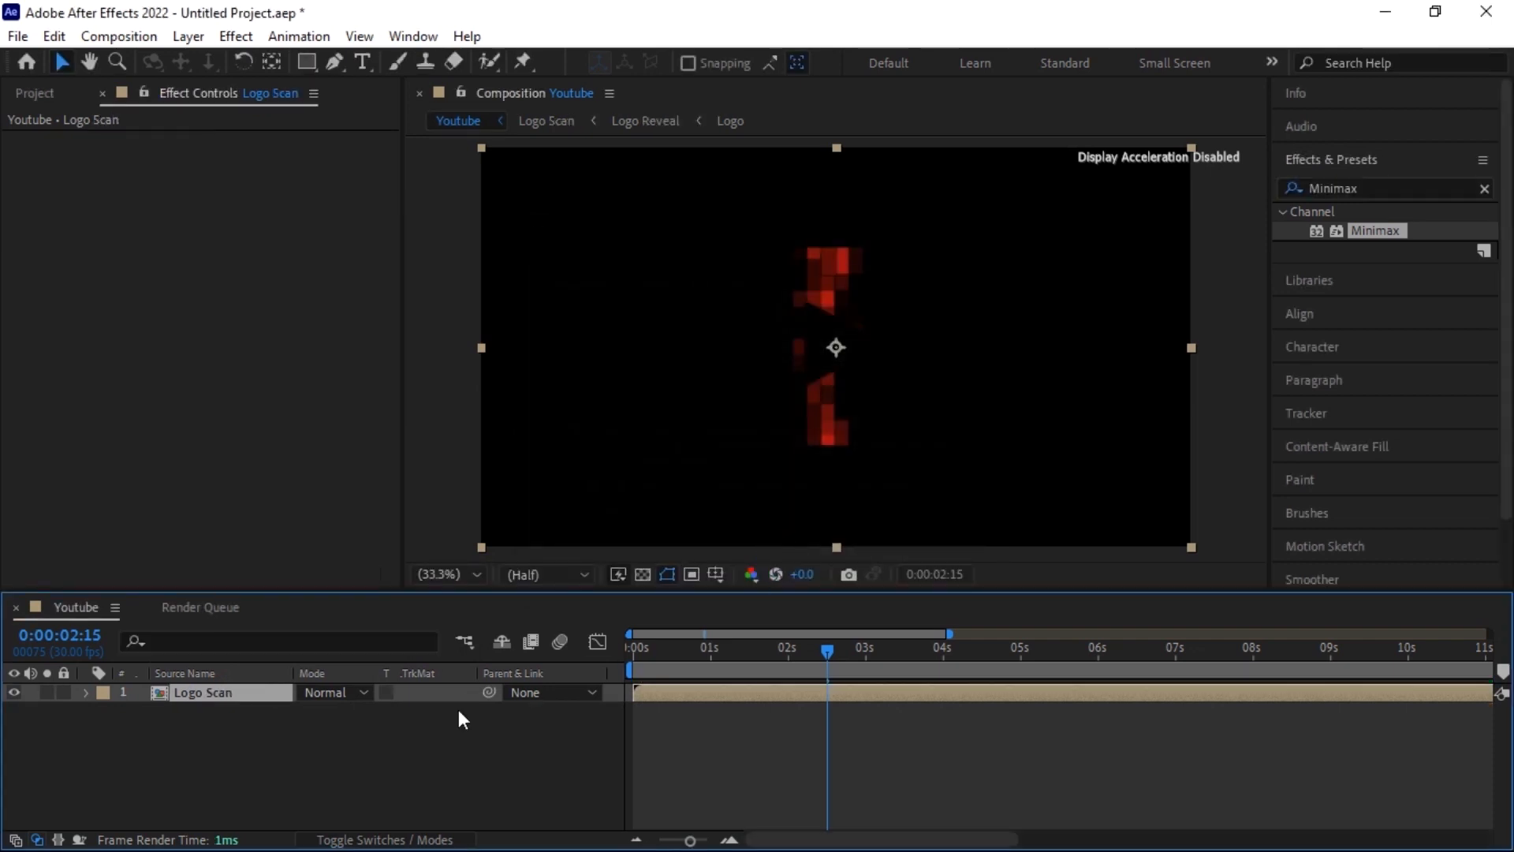
pyautogui.click(340, 727)
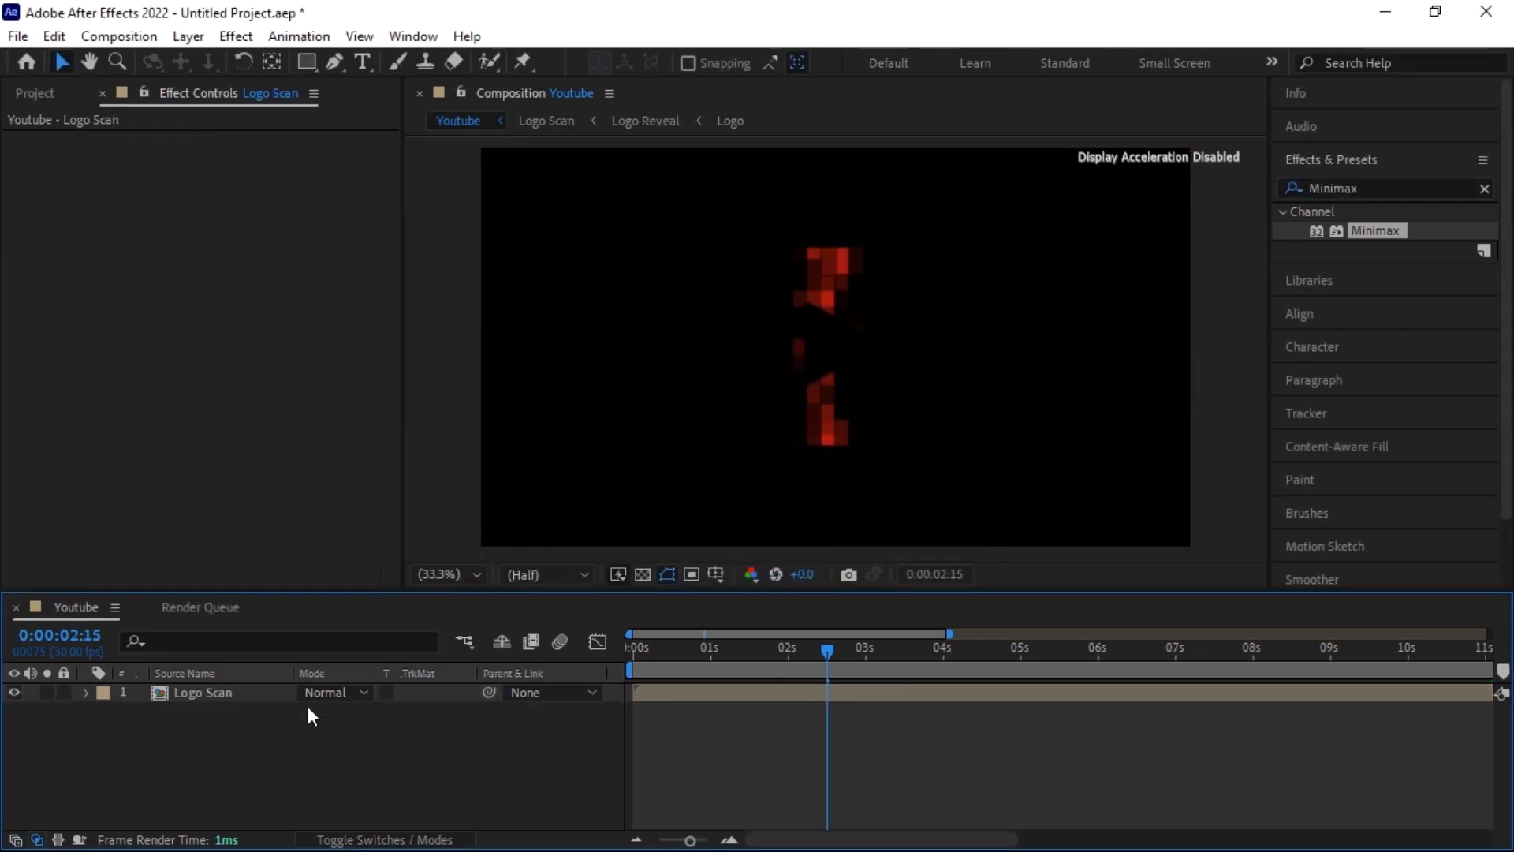
# - Add the Logo Reveal composition beneath the Logo Scan layer and set Logo Scan's blending mode to Screen
pyautogui.click(38, 92)
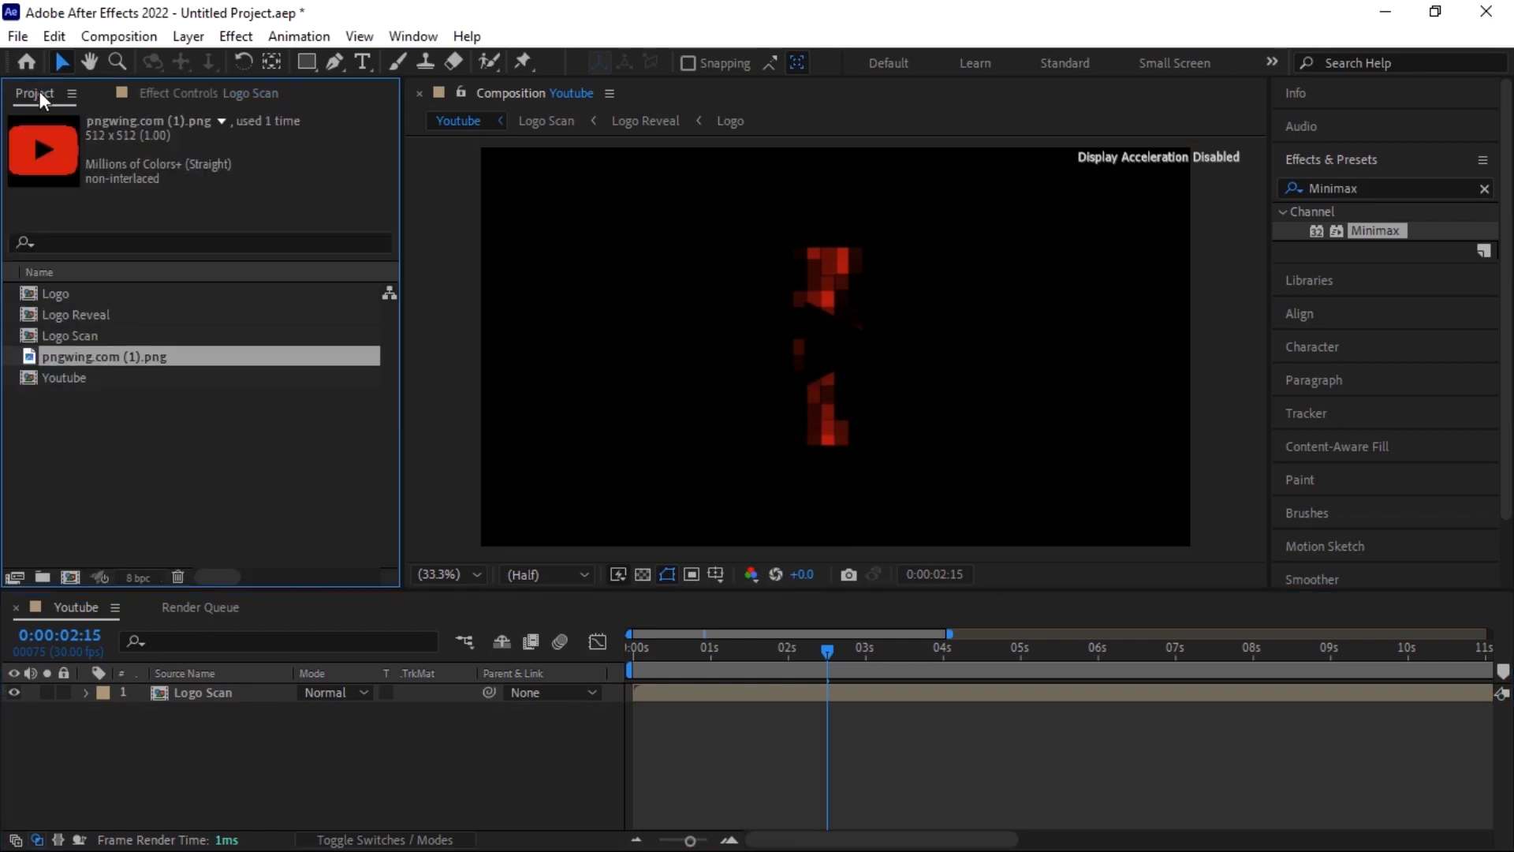
pyautogui.moveTo(82, 312); pyautogui.dragTo(163, 715)
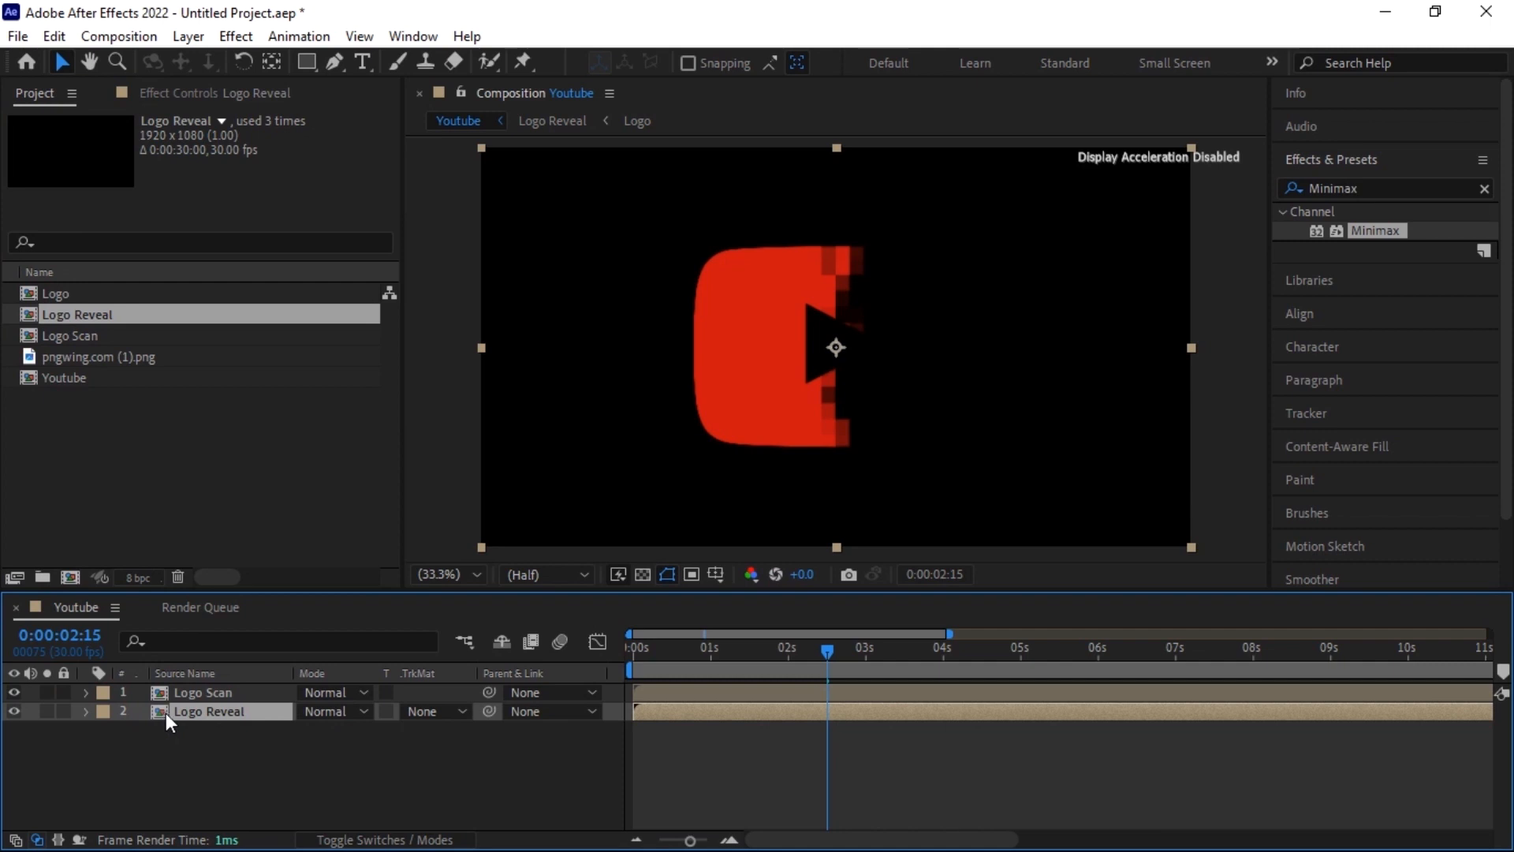
pyautogui.click(346, 692)
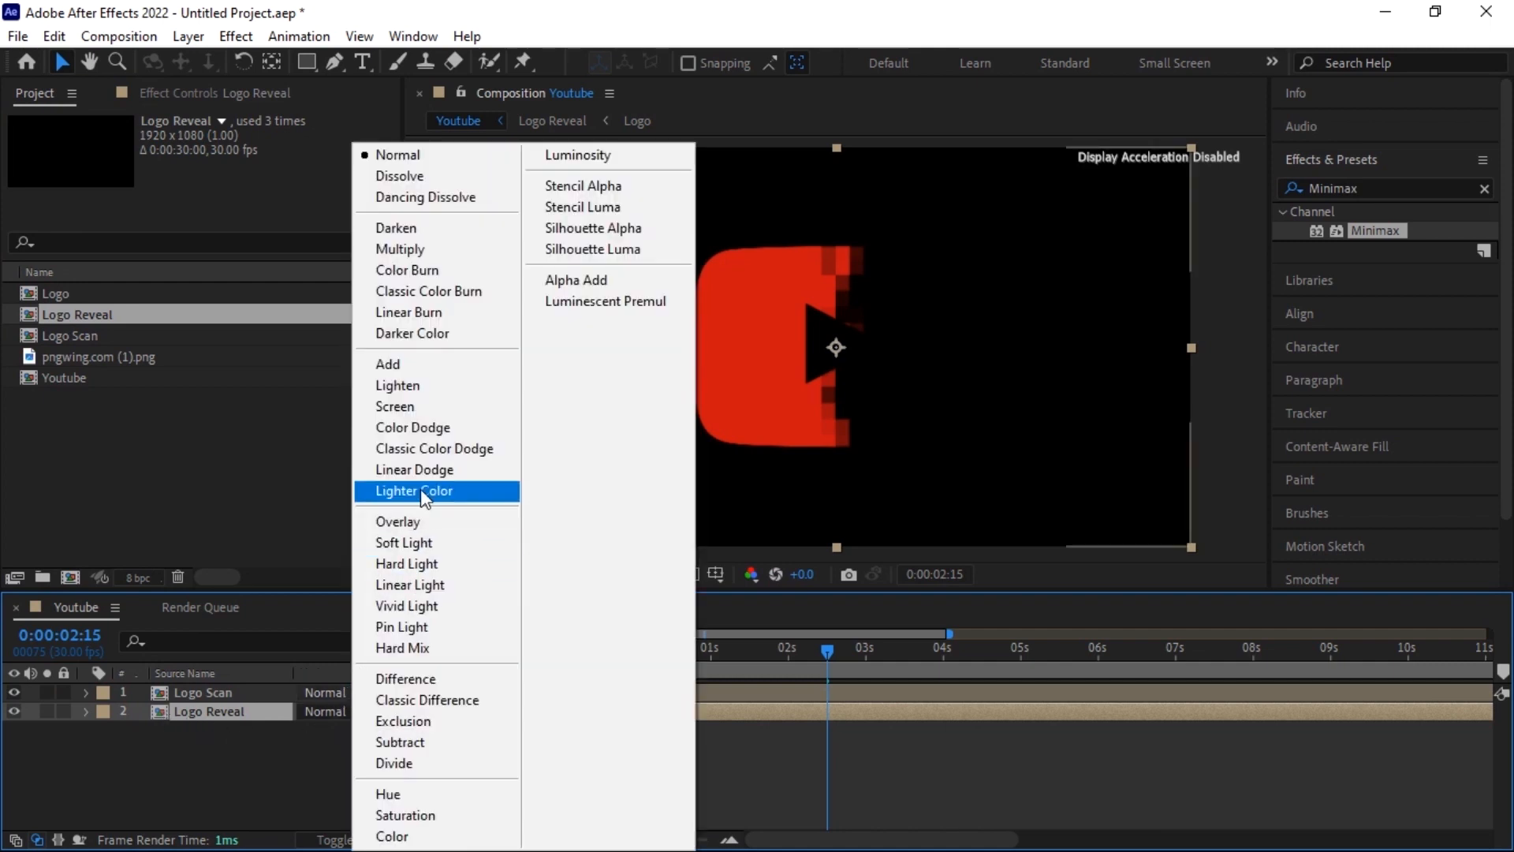
pyautogui.click(423, 406)
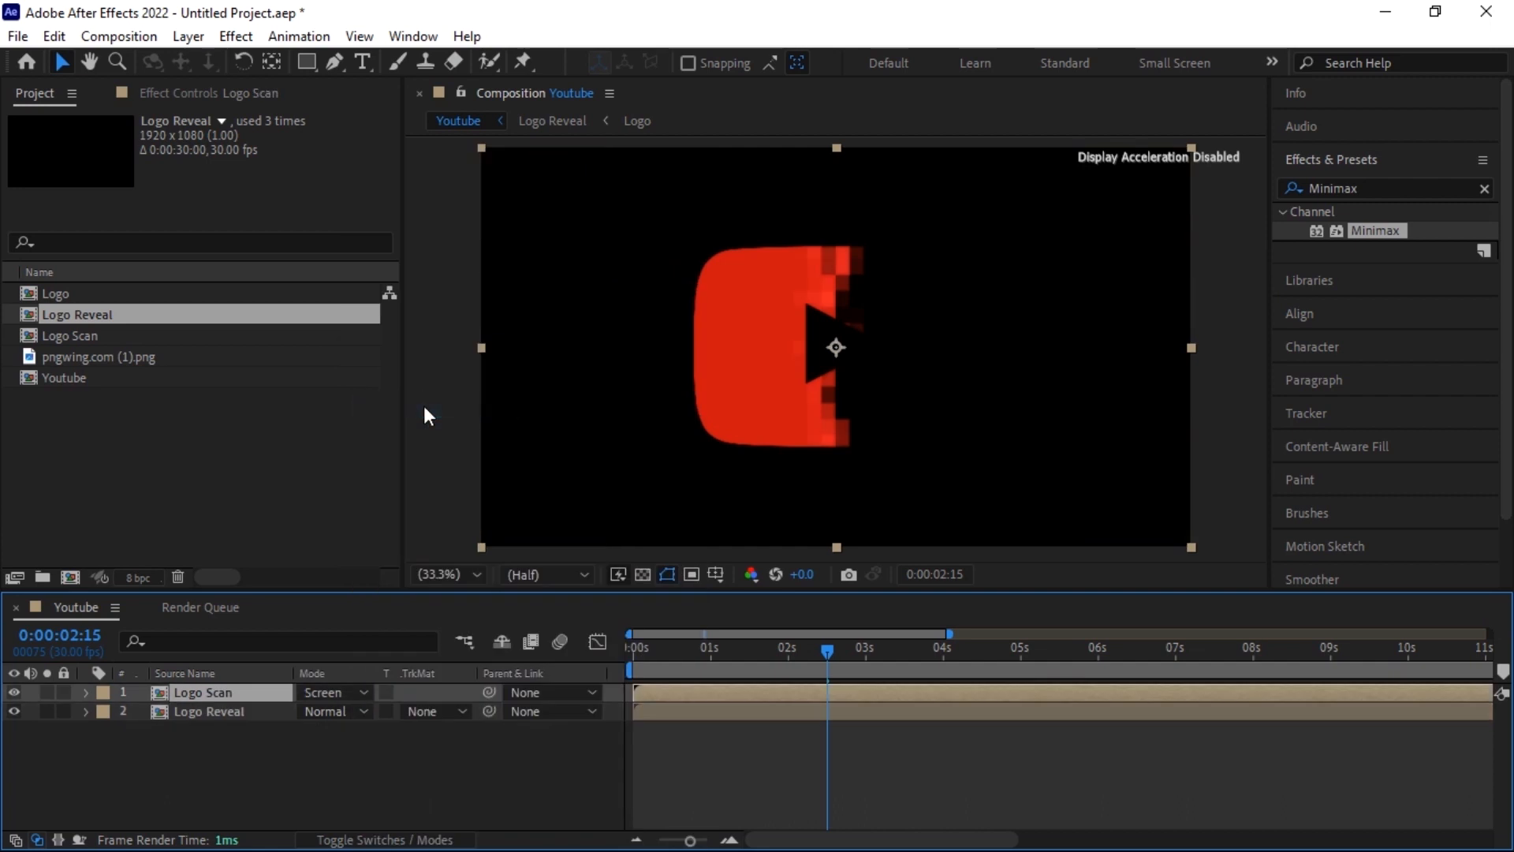
pyautogui.click(371, 756)
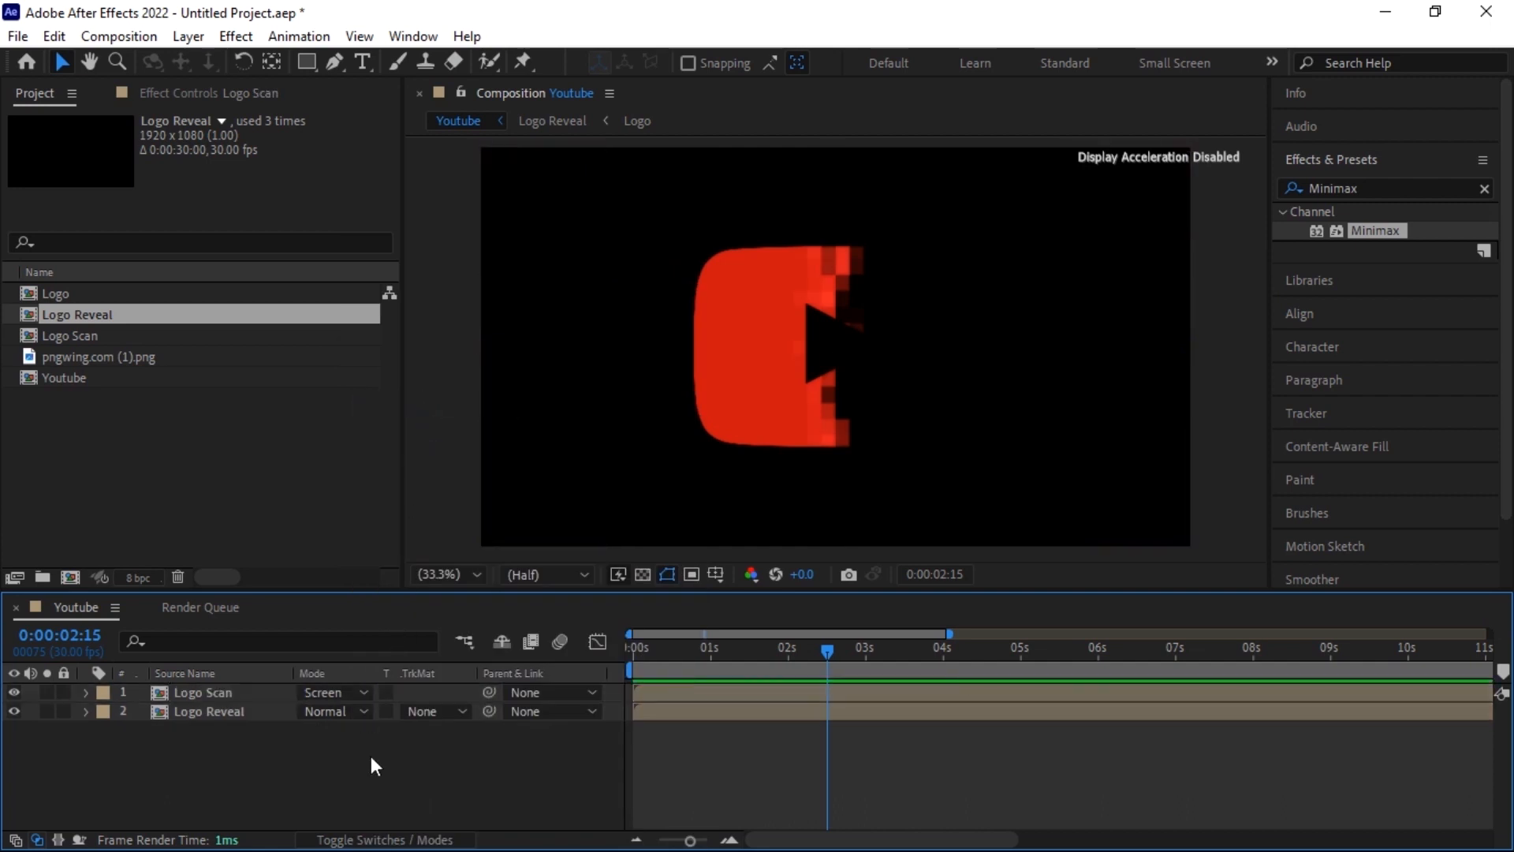
# - Find the CC Glass effect and apply it to the Logo Scan layer
pyautogui.click(1484, 188)
pyautogui.click(1421, 188)
pyautogui.write('cc glass')
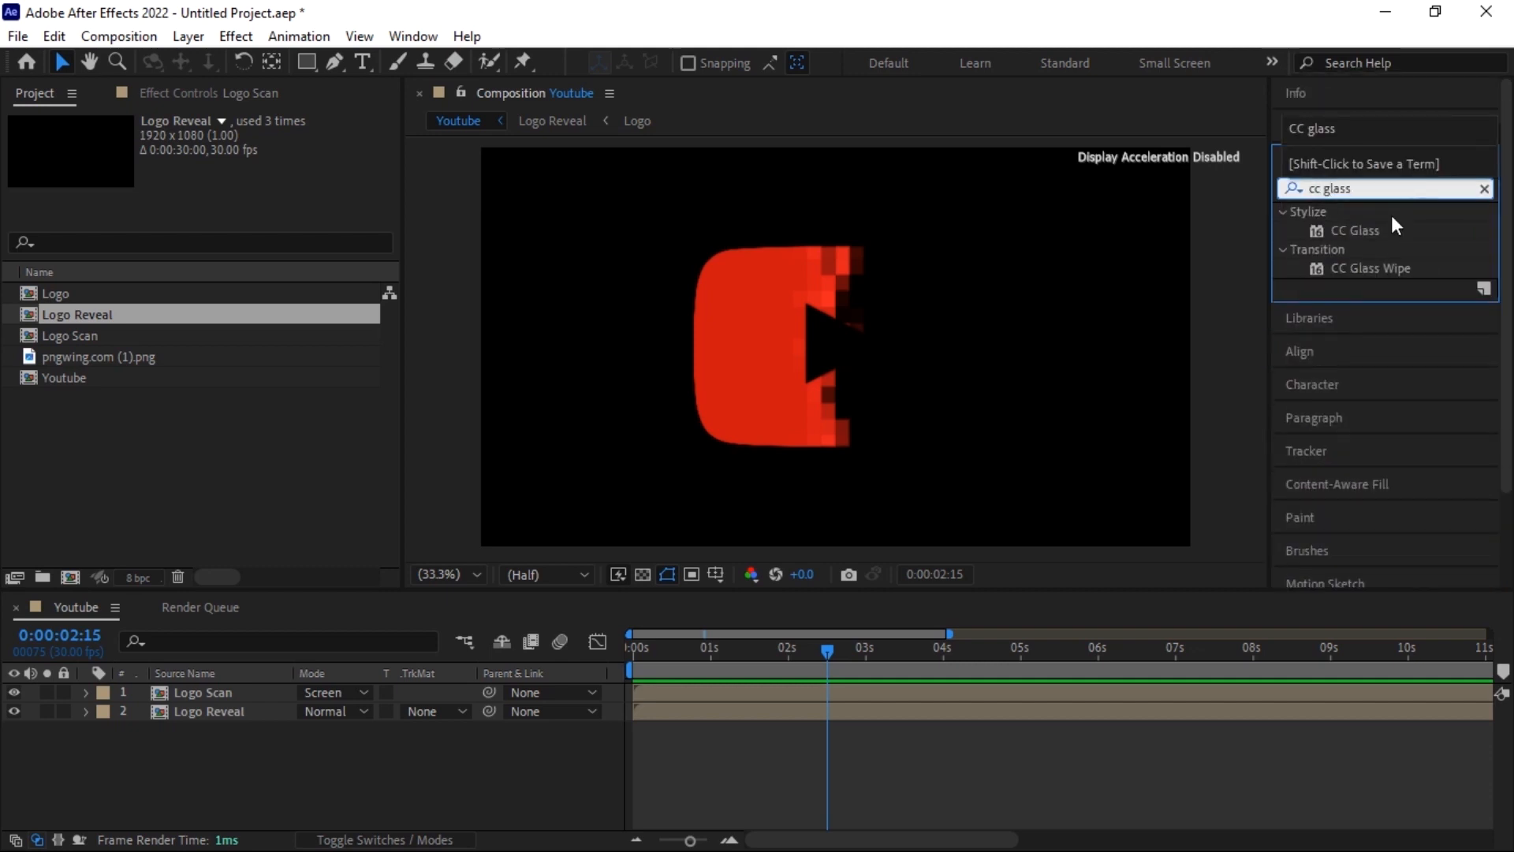
pyautogui.moveTo(1380, 233); pyautogui.dragTo(215, 689)
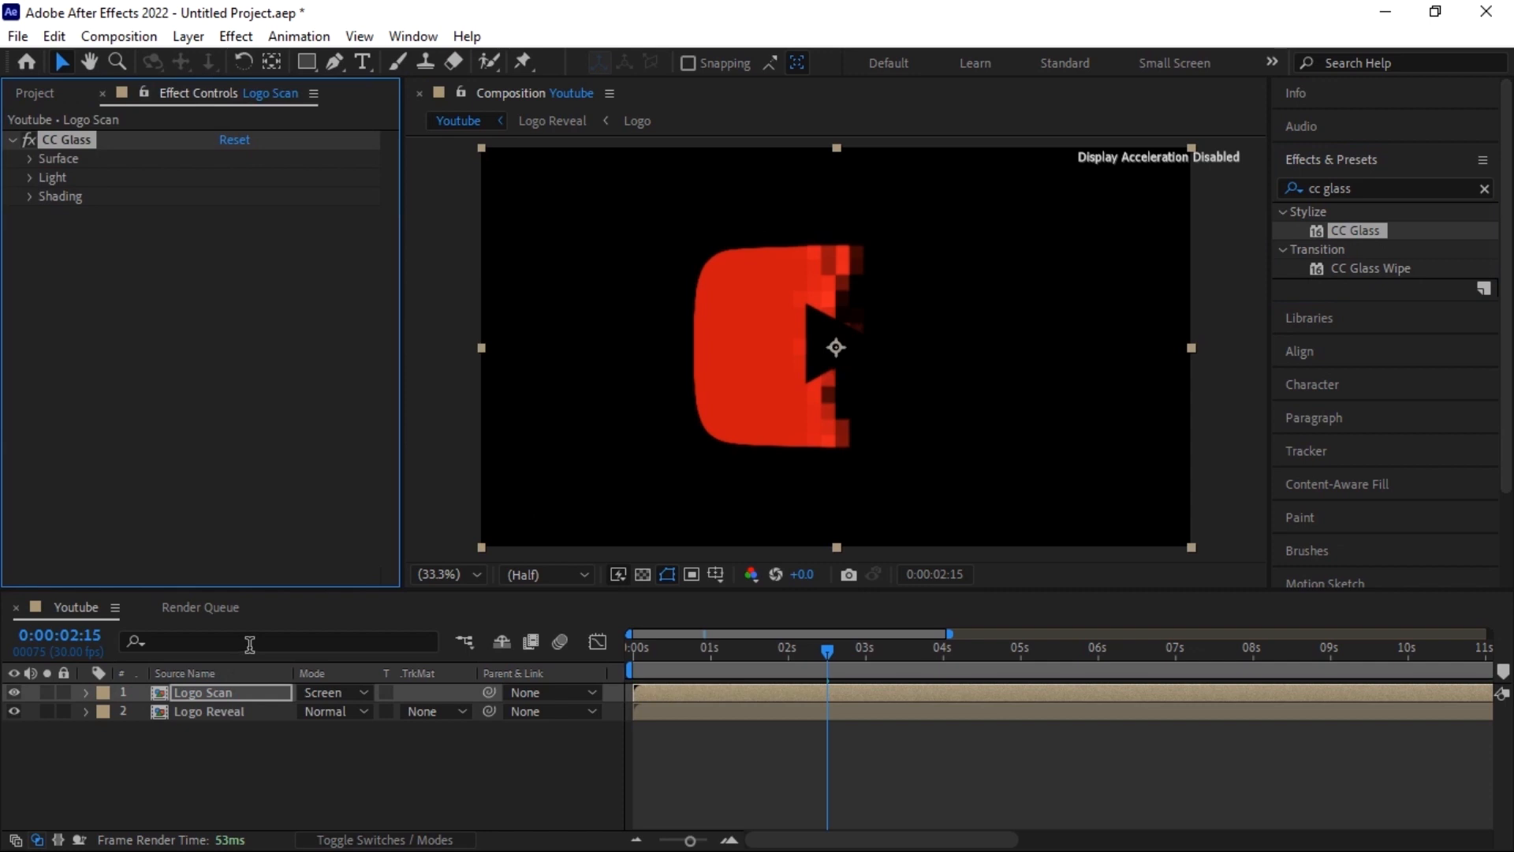
# - Set the CC Glass surface's Property to Alpha, Softness to 1, Height to -50 and Displacement to 200
pyautogui.click(29, 159)
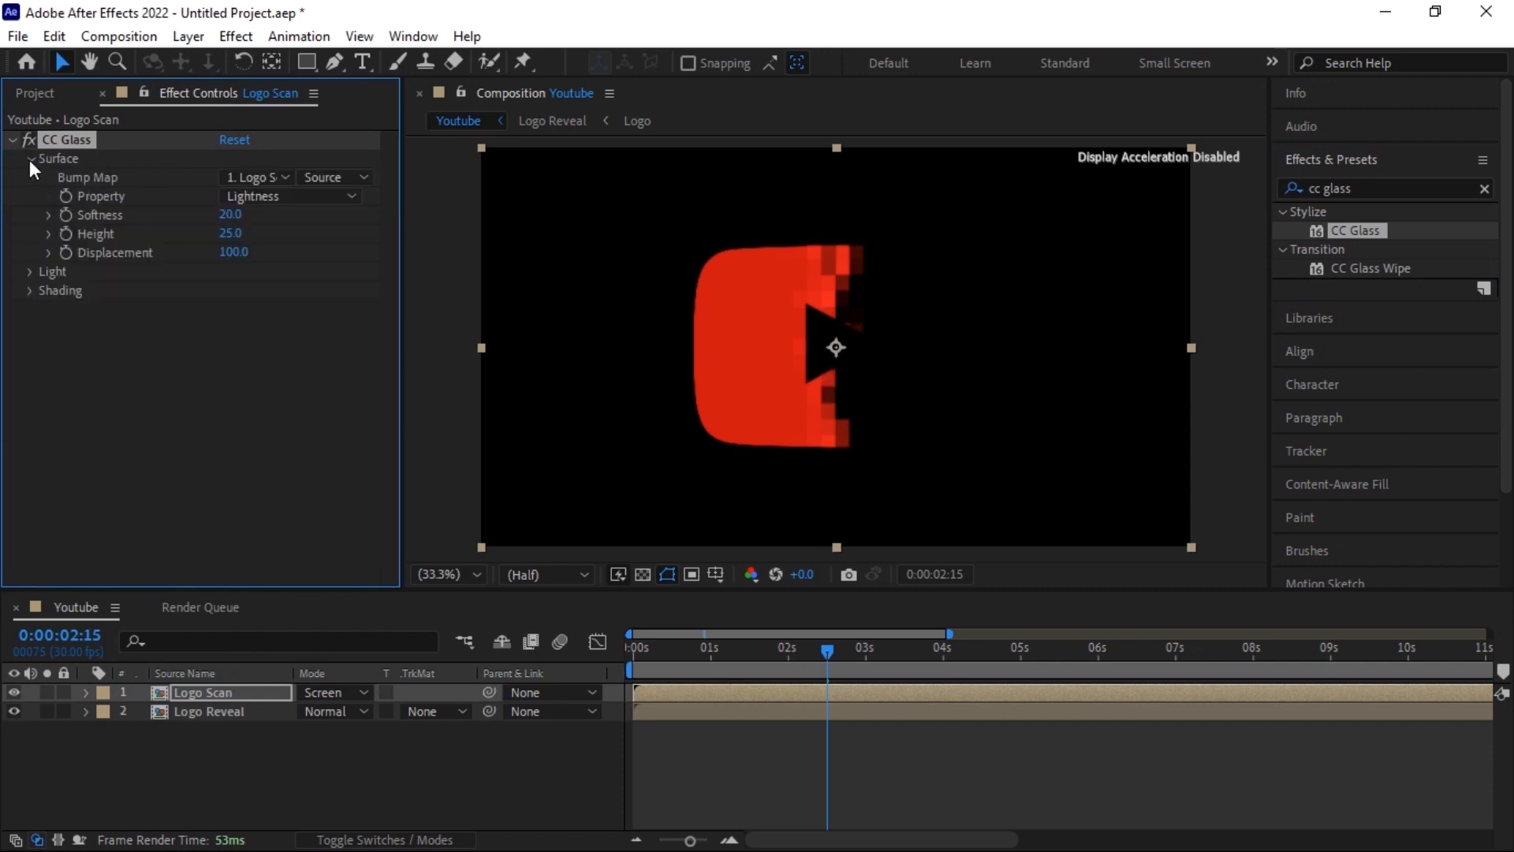
pyautogui.click(272, 194)
pyautogui.click(265, 290)
pyautogui.click(231, 214)
pyautogui.write('1')
pyautogui.press('Return')
pyautogui.click(237, 233)
pyautogui.write('-50')
pyautogui.press('Return')
pyautogui.write('200')
pyautogui.press('Return')
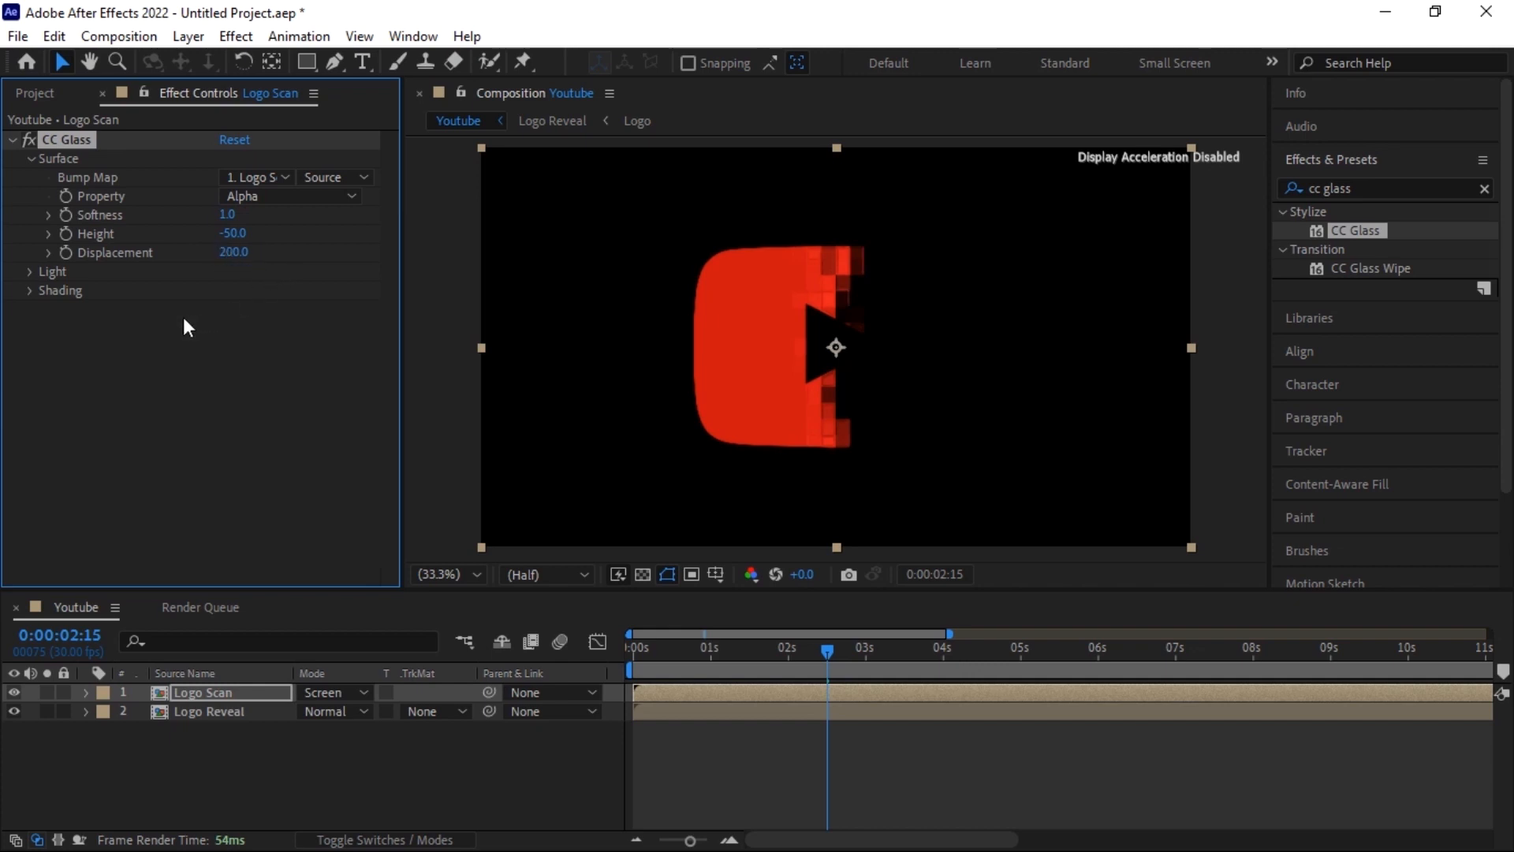
pyautogui.click(10, 141)
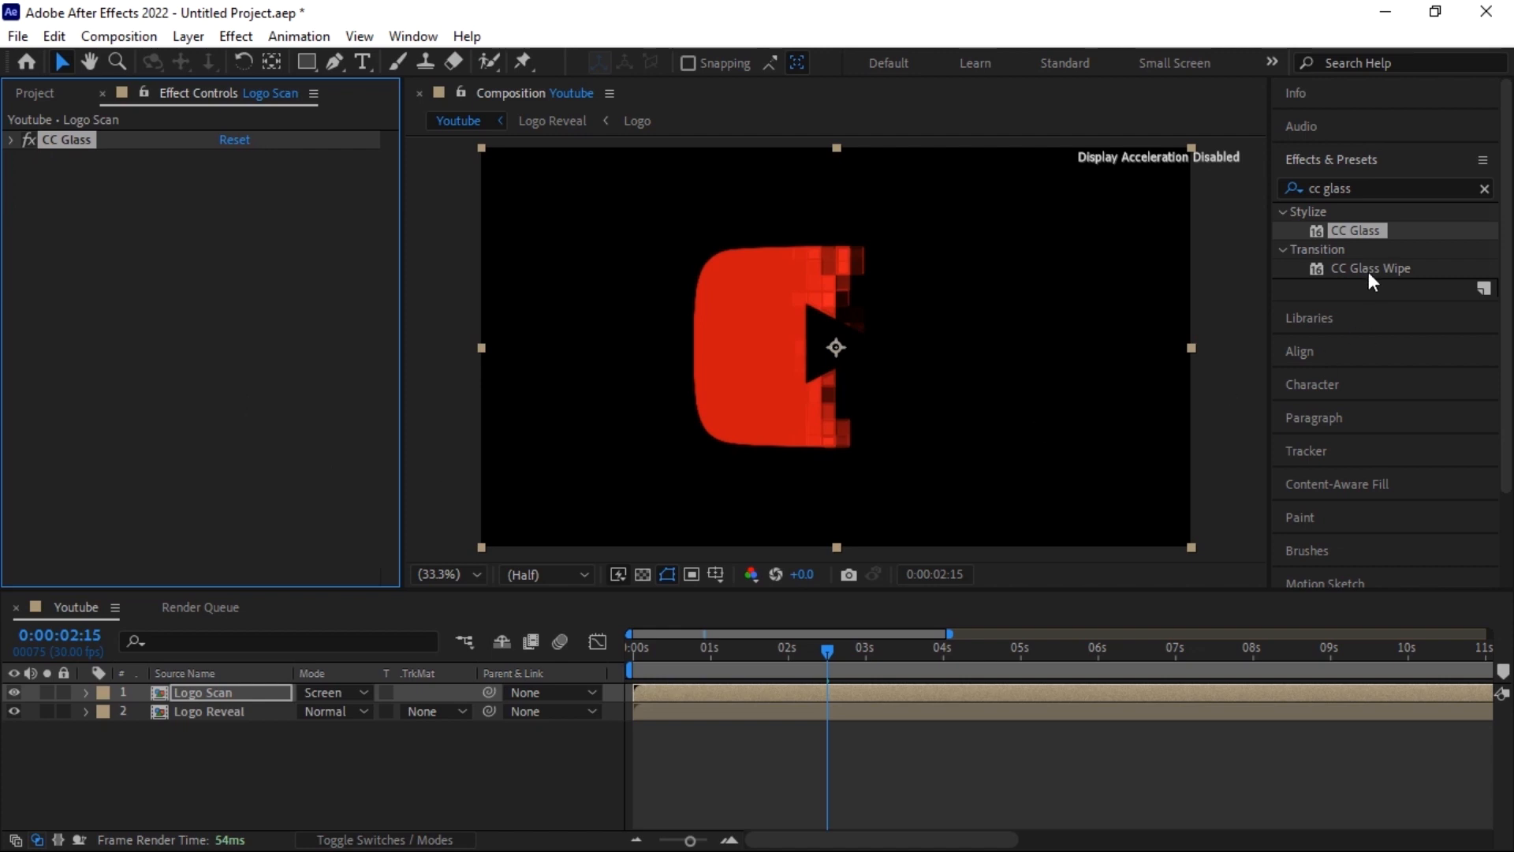
# - Find the Displacement Map effect and apply it to the Logo Scan layer
pyautogui.click(1483, 189)
pyautogui.click(1443, 187)
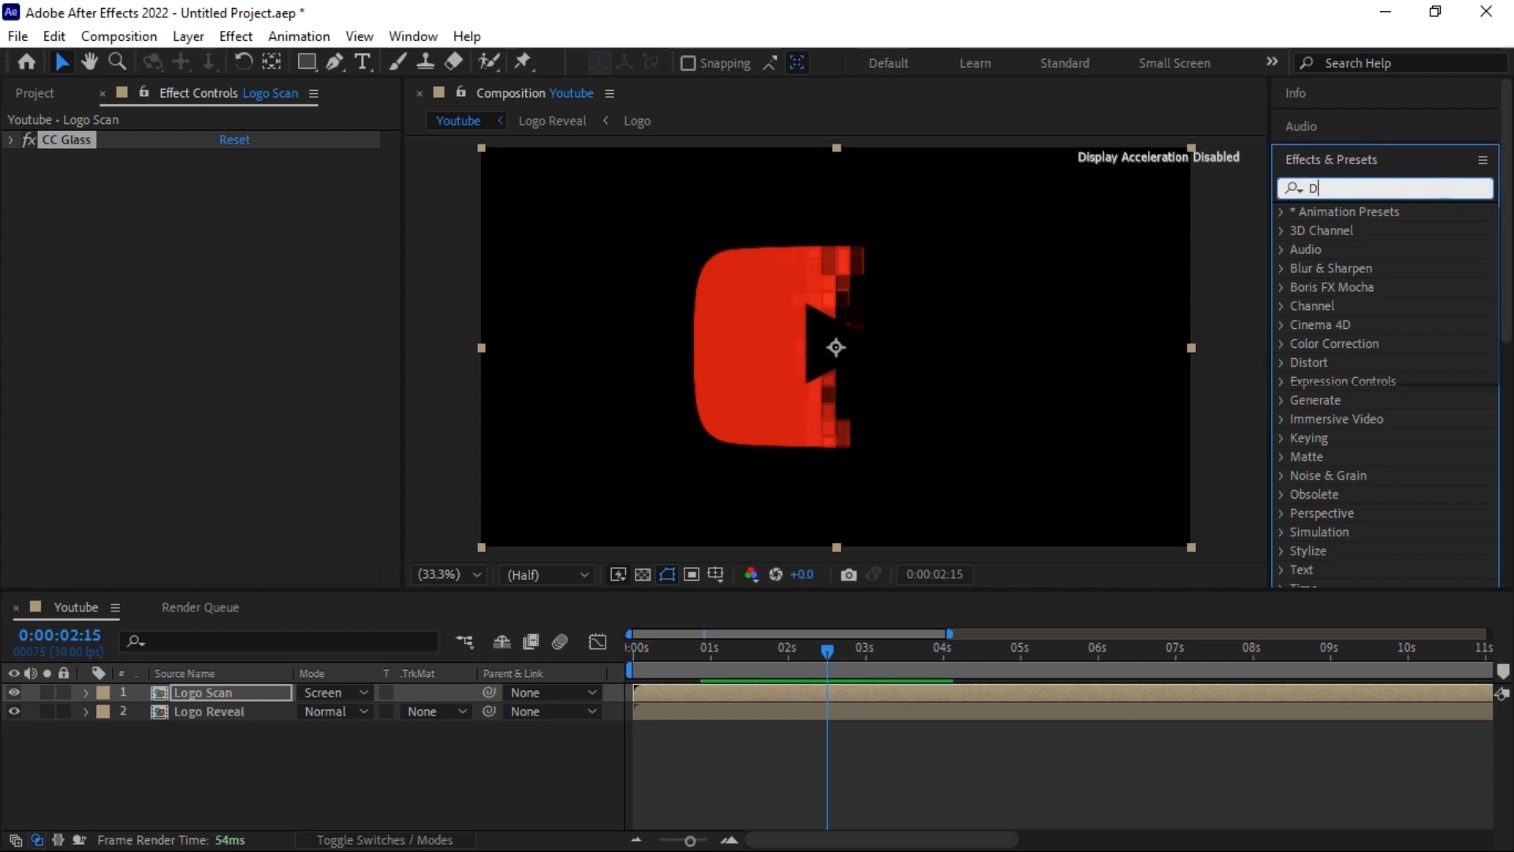
pyautogui.write('Displ')
pyautogui.moveTo(1393, 306); pyautogui.dragTo(228, 689)
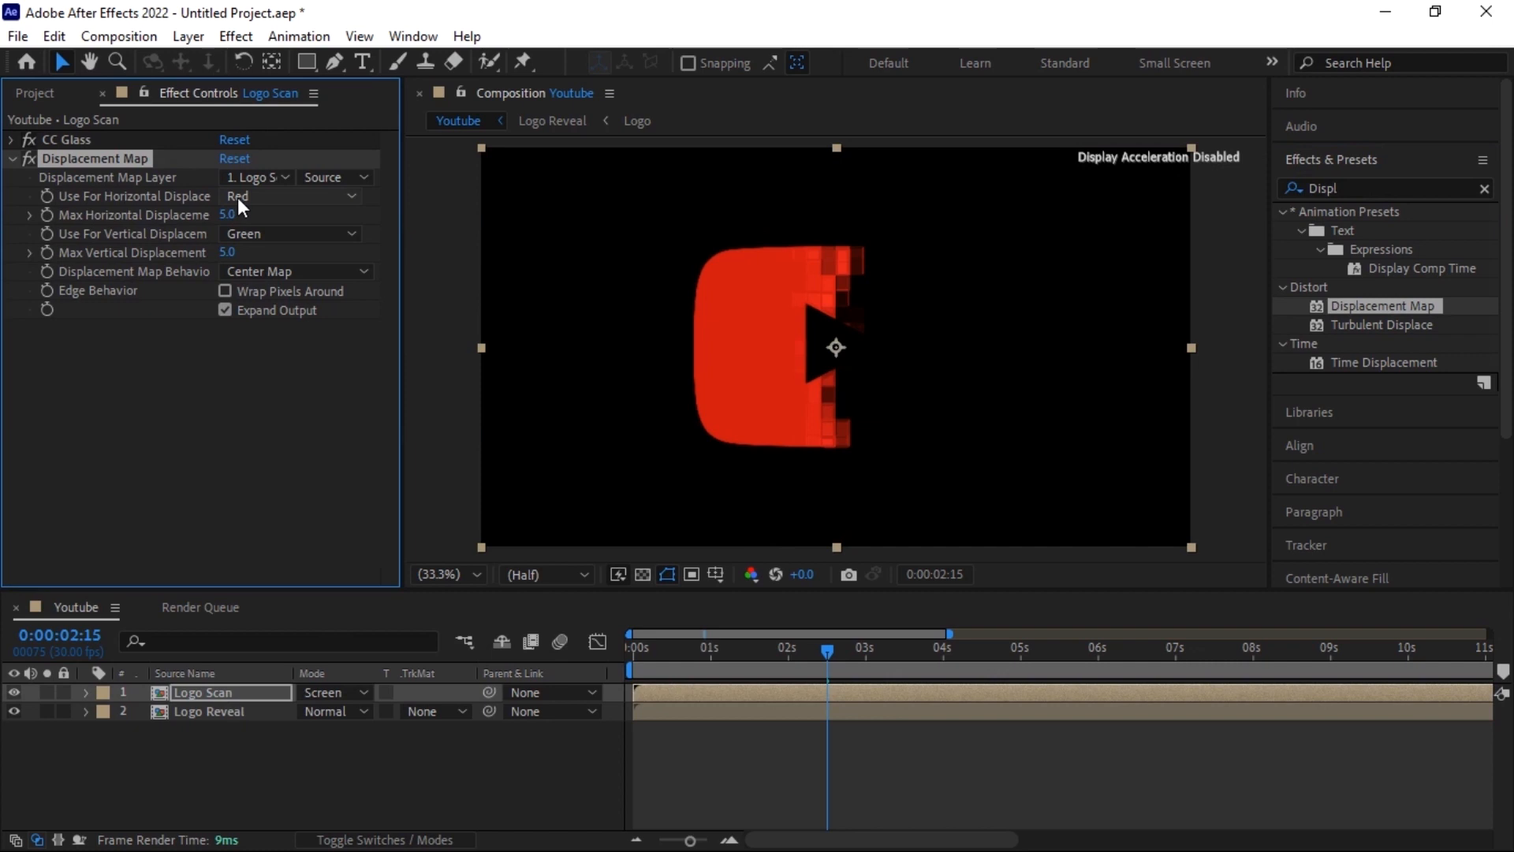
# - Set the Displacement Map's Max Horizontal Displacement to 100 and Max Vertical Displacement to 0
pyautogui.write('100')
pyautogui.press('Return')
pyautogui.click(228, 252)
pyautogui.press('Return')
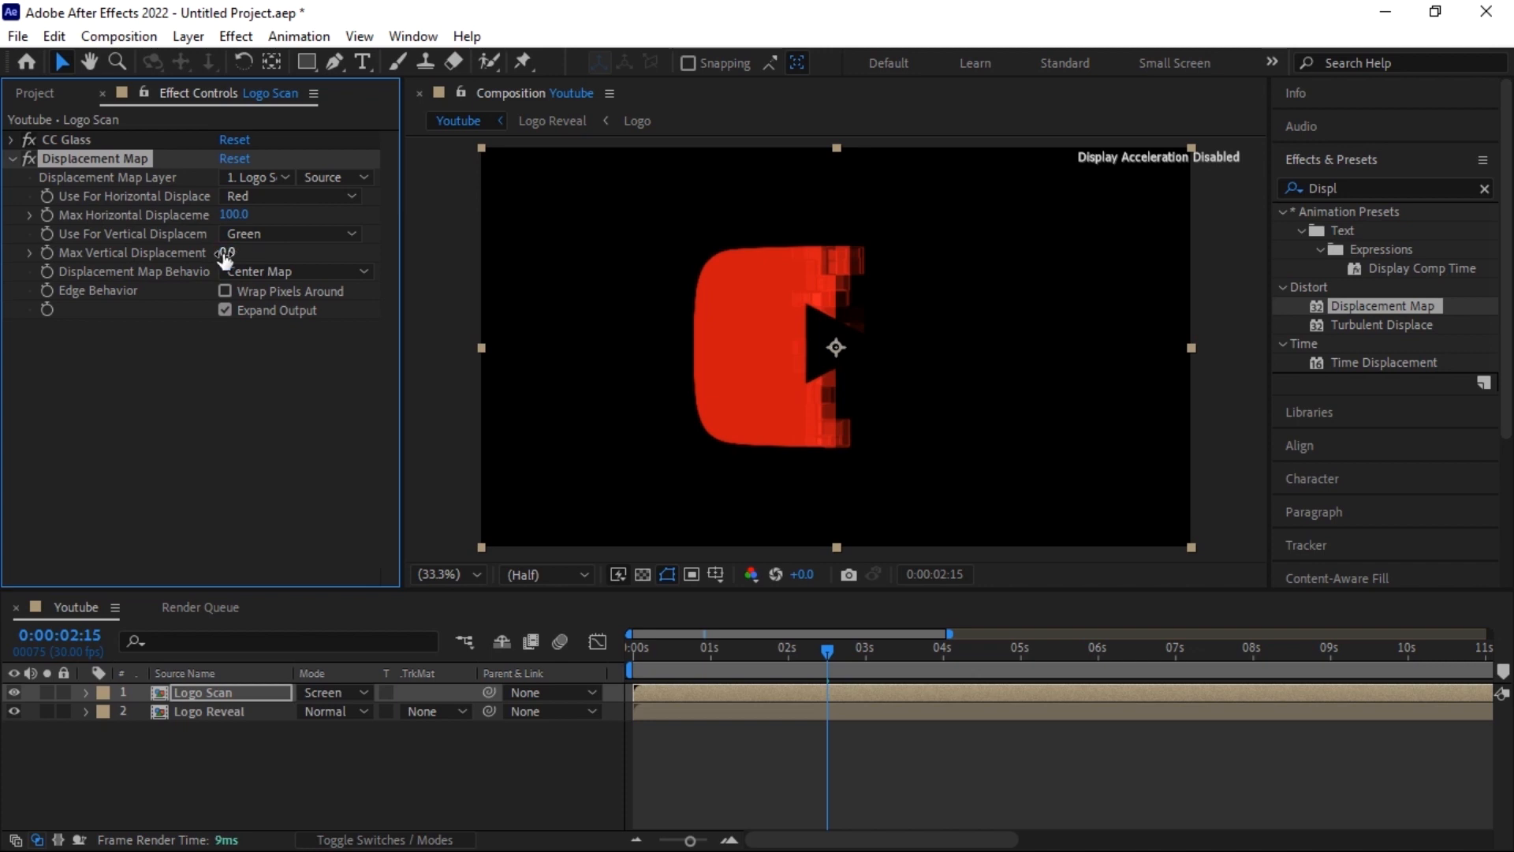
# - Duplicate the Displacement Map effect and set the copy's Max Horizontal Displacement to -200
pyautogui.hotkey('ctrl', 'd')
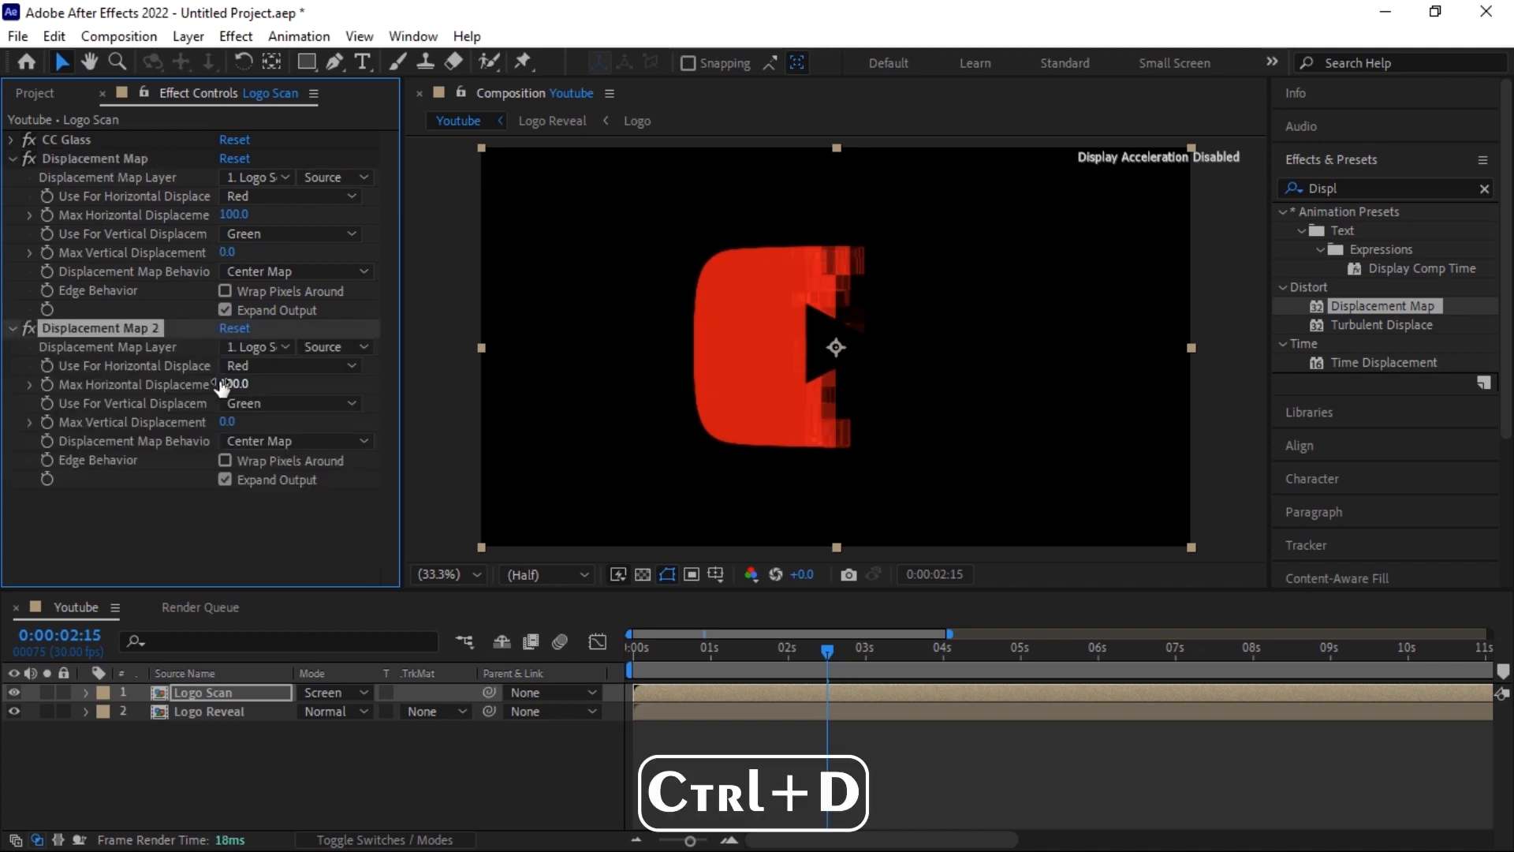
pyautogui.click(223, 384)
pyautogui.write('-200')
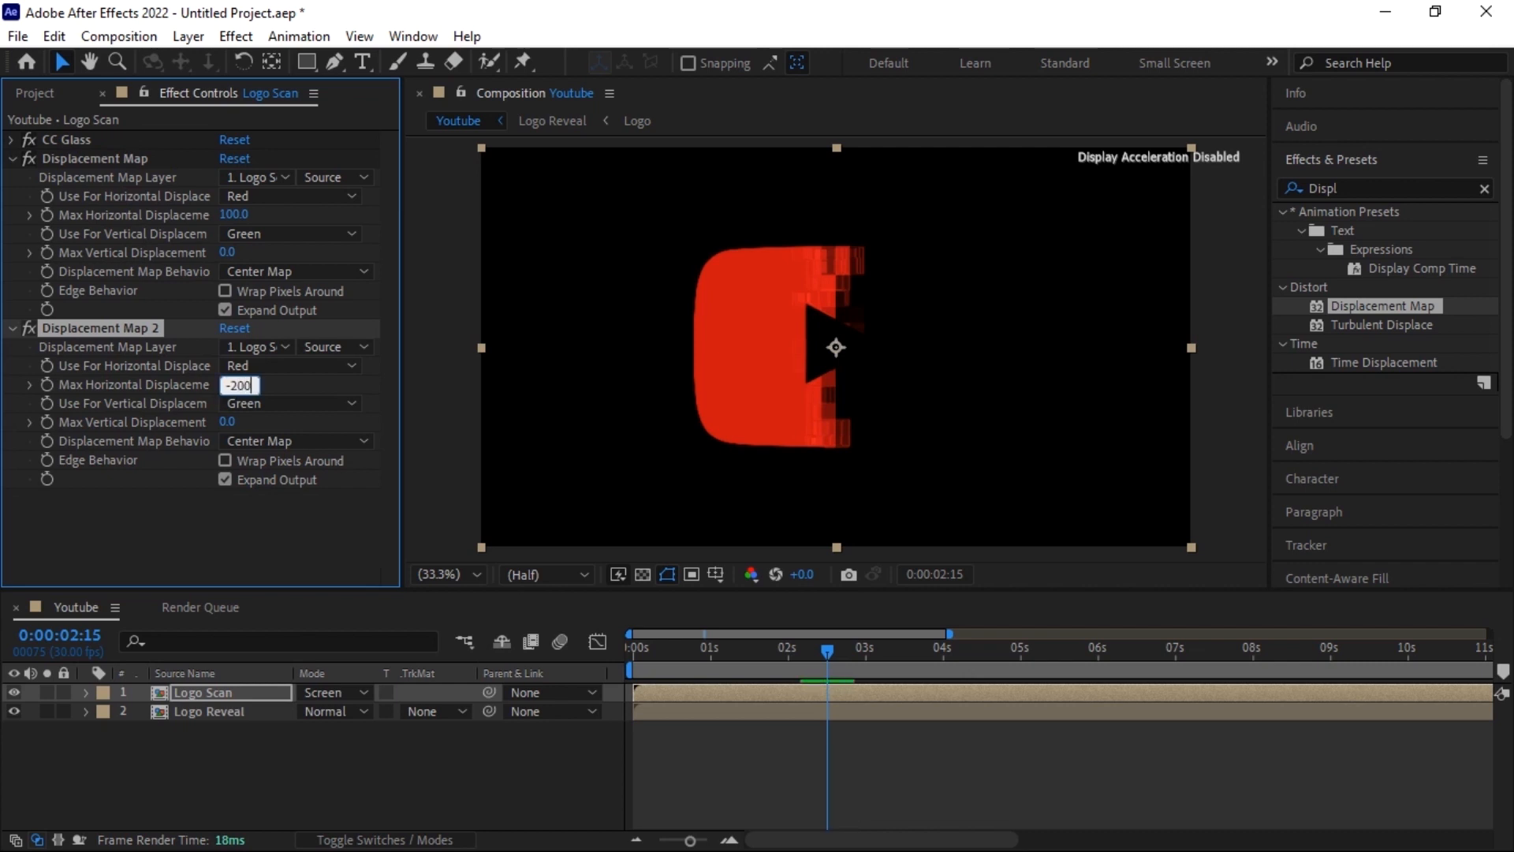
pyautogui.press('Return')
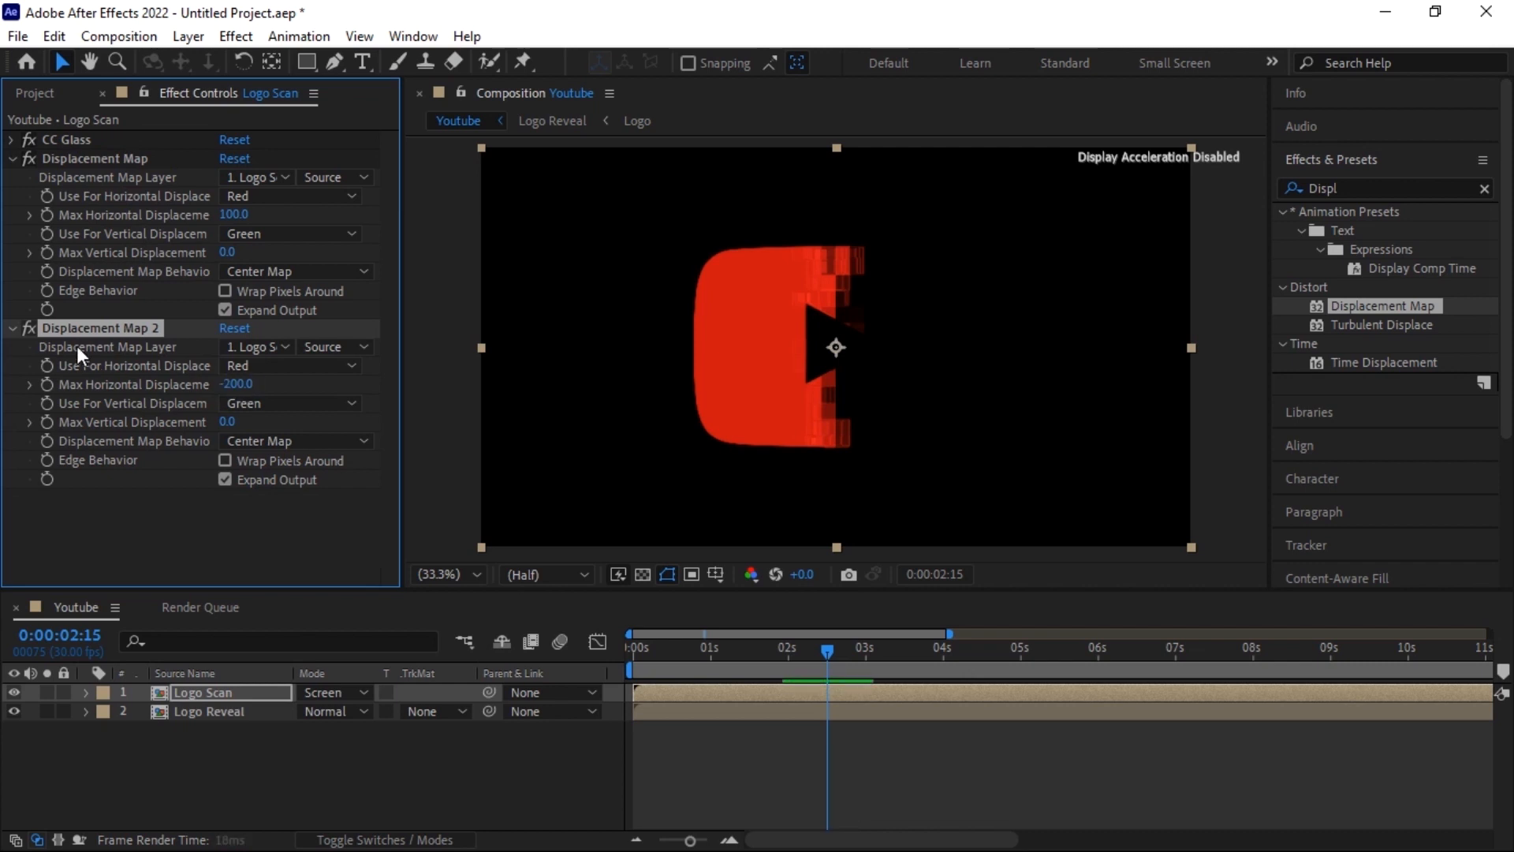
pyautogui.click(13, 328)
pyautogui.click(9, 159)
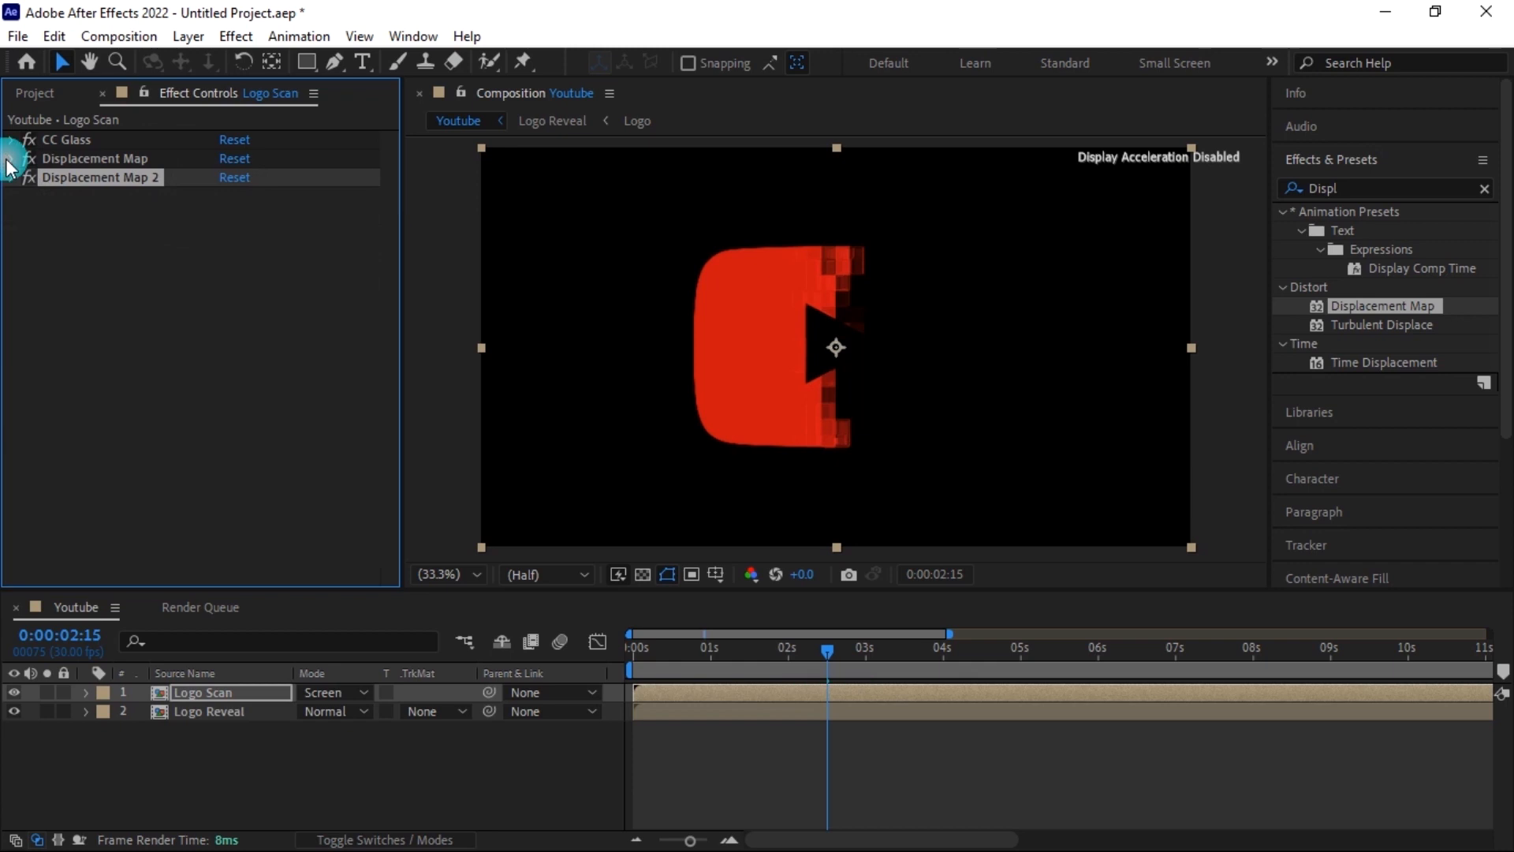
# - Find the Colorama effect and apply it to the Logo Scan layer
pyautogui.click(1485, 190)
pyautogui.click(1407, 186)
pyautogui.write('Colo')
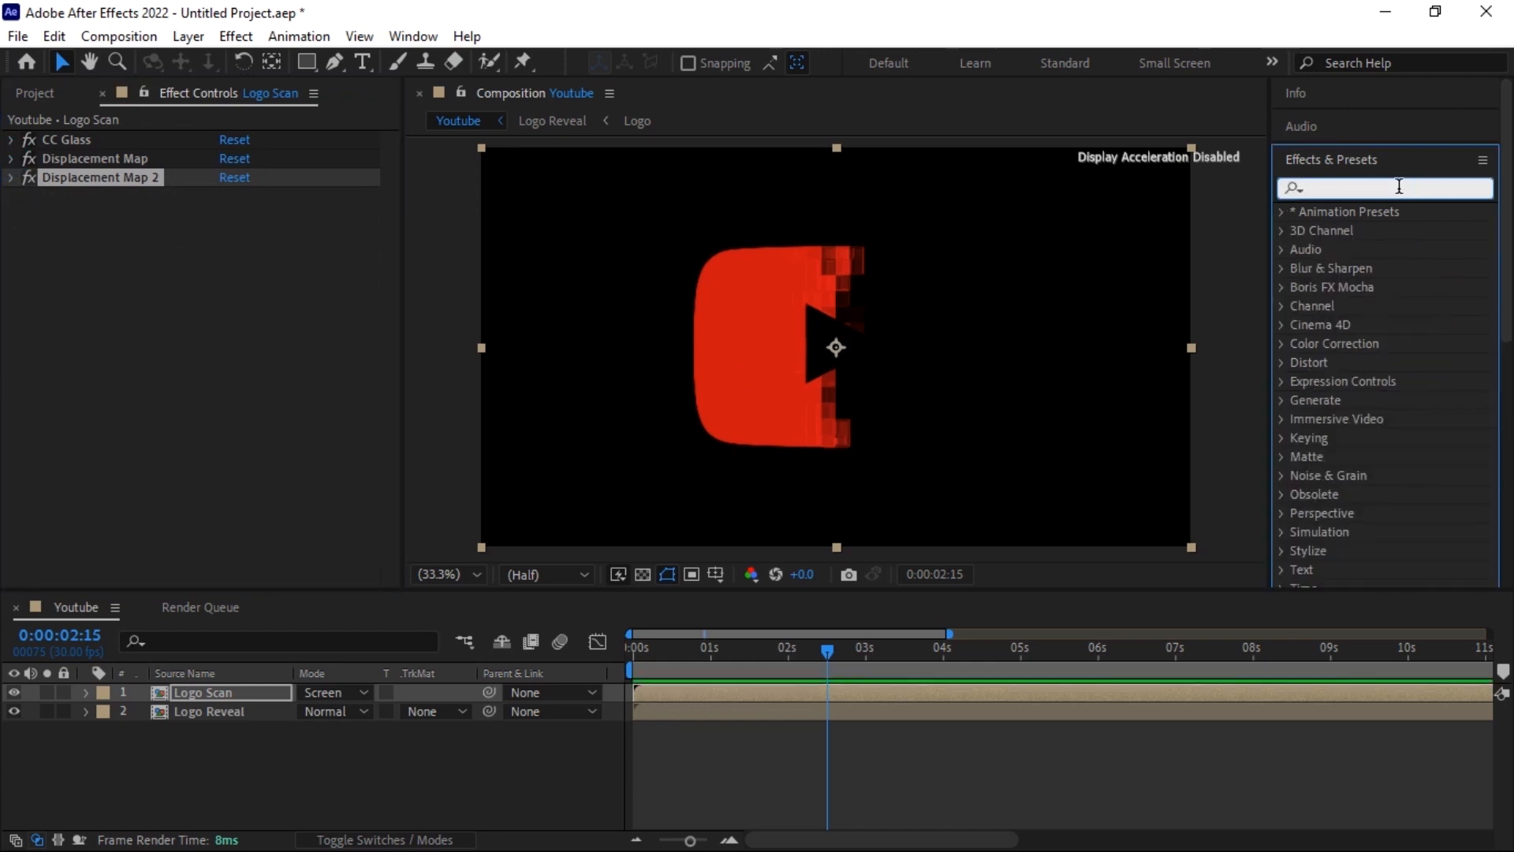
pyautogui.write('rama')
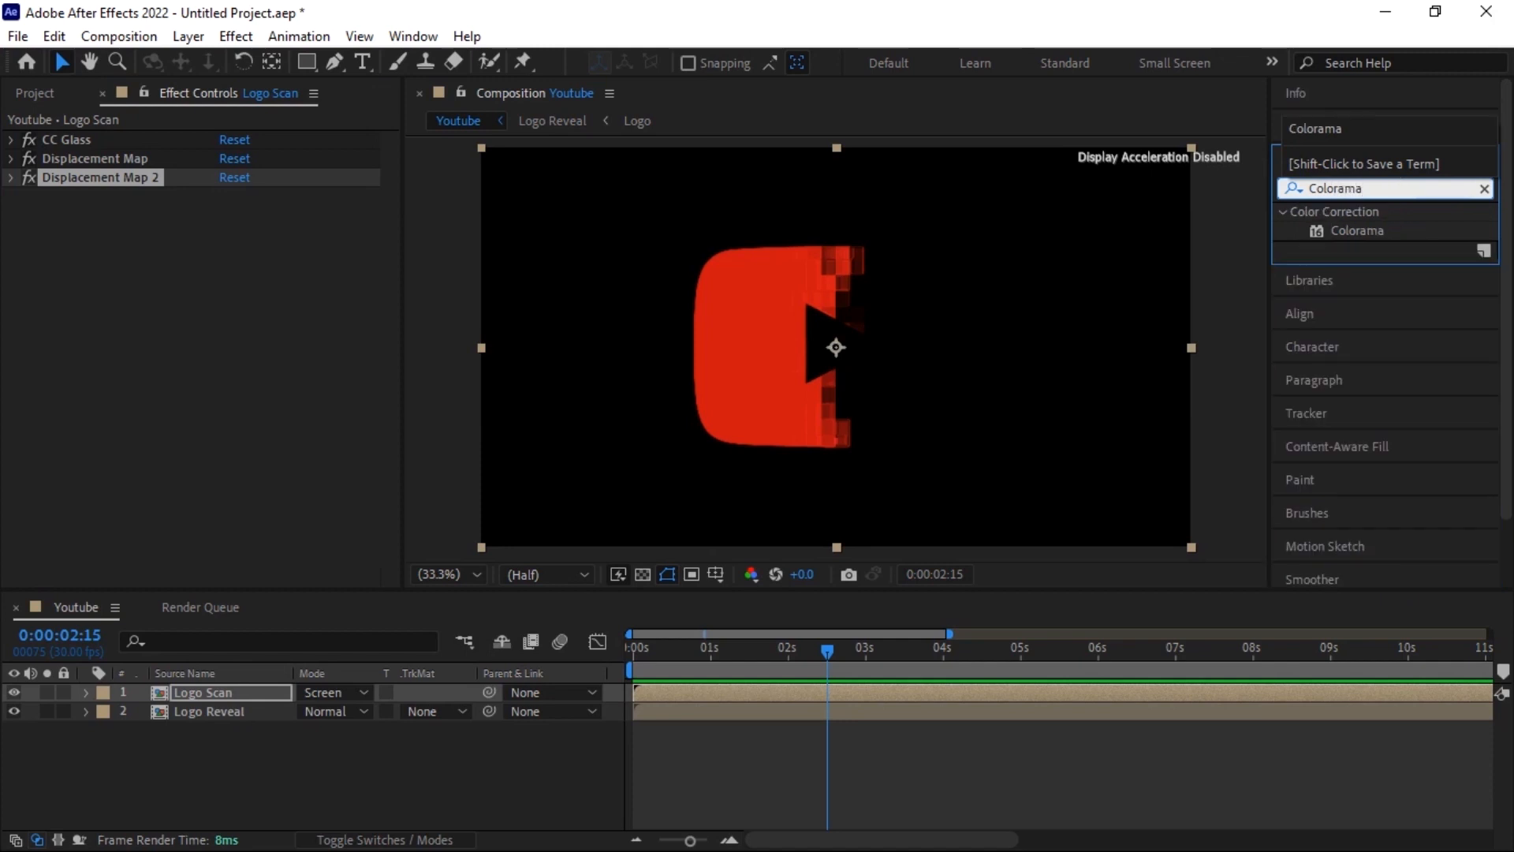
pyautogui.moveTo(1377, 230); pyautogui.dragTo(234, 686)
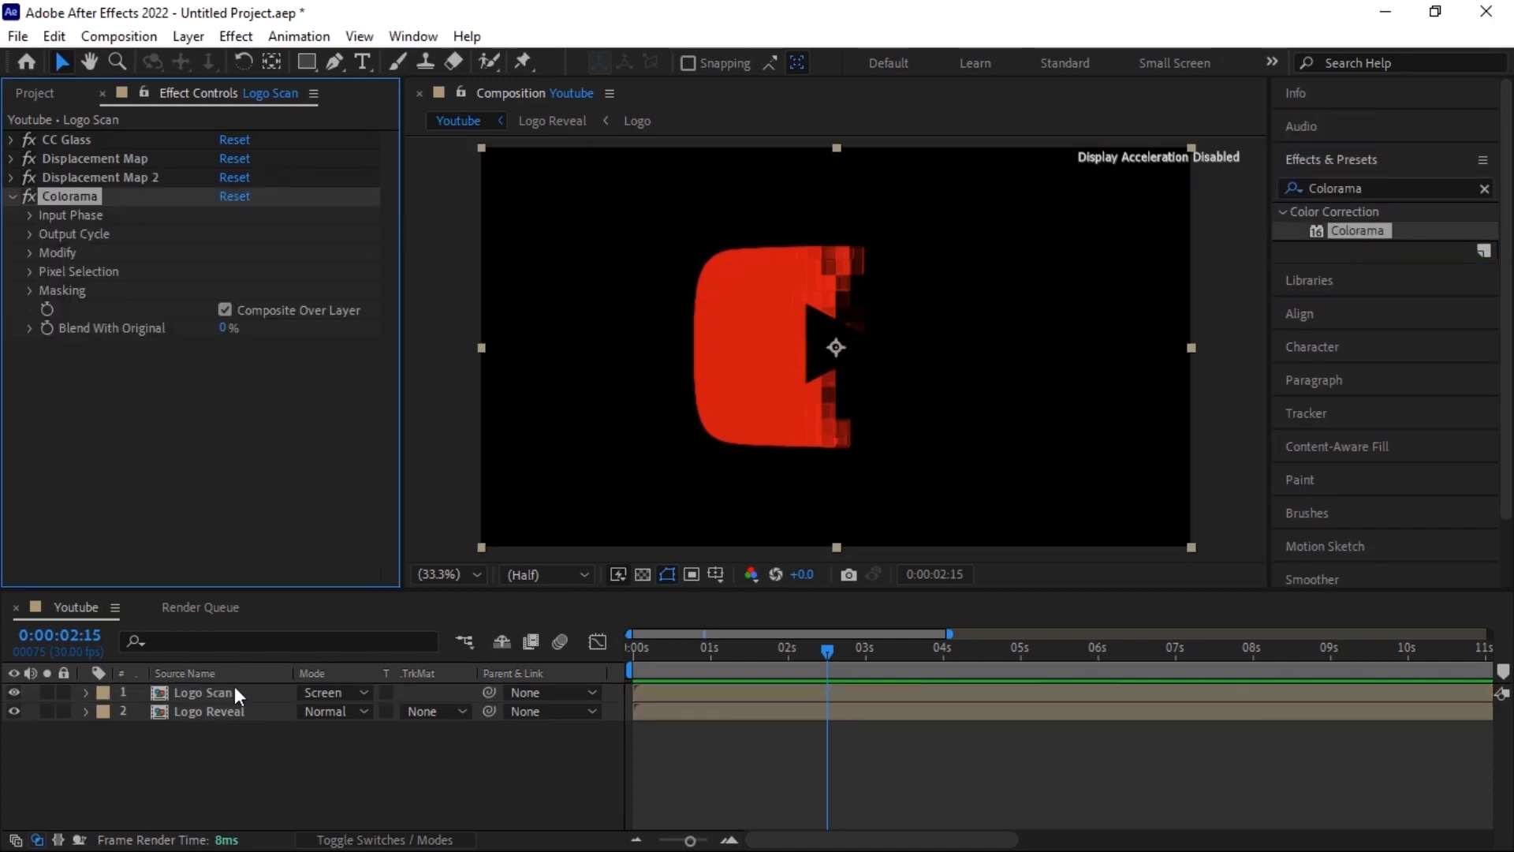
# - Set Colorama's Add Phase to the Logo Scan layer and Phase Shift to 33°, and turn off Modify Alpha
pyautogui.click(30, 214)
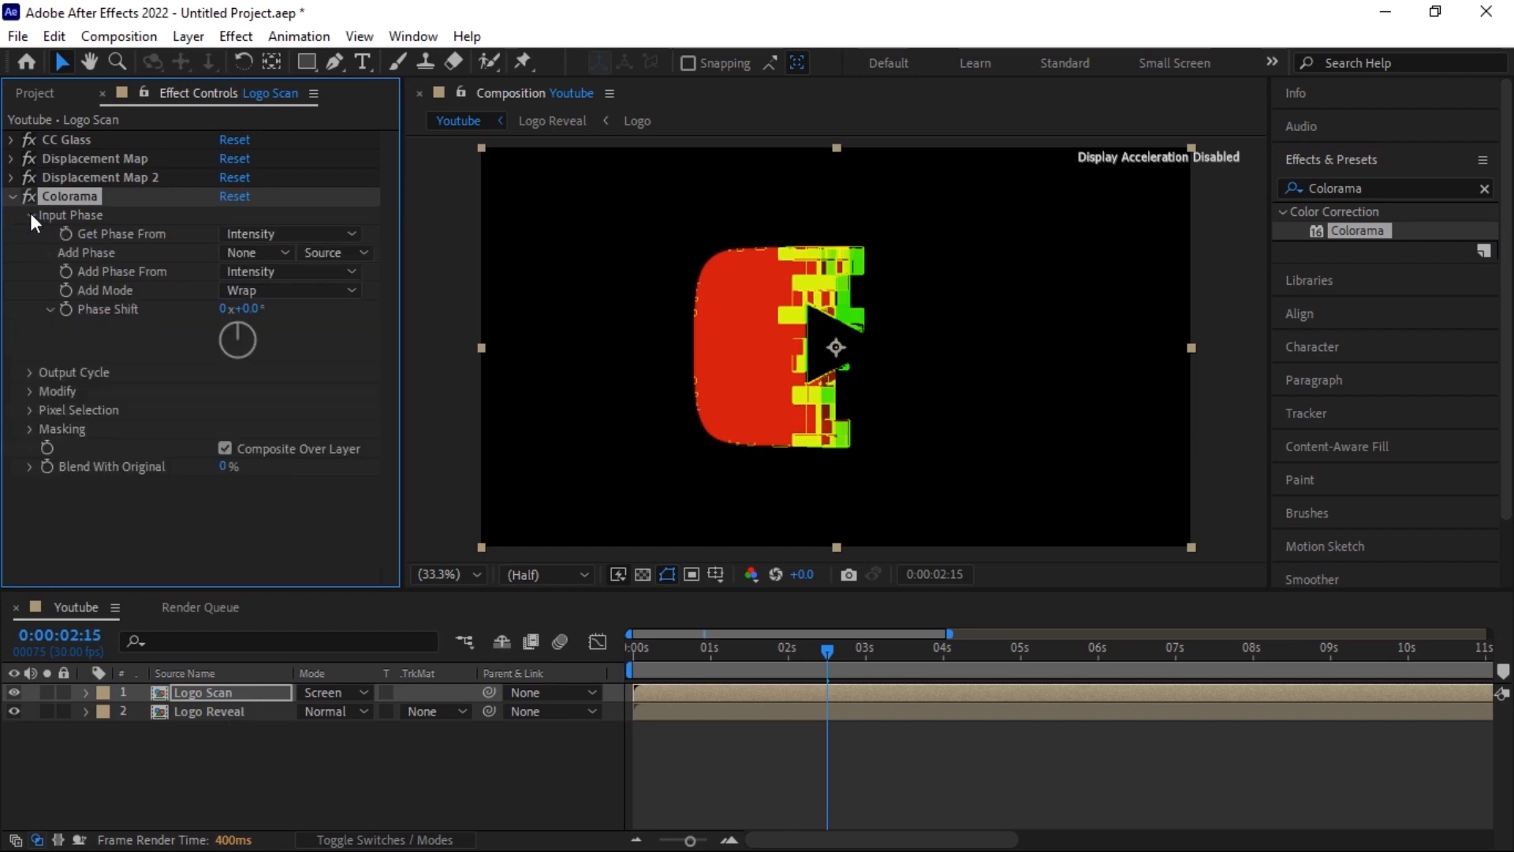
pyautogui.click(259, 254)
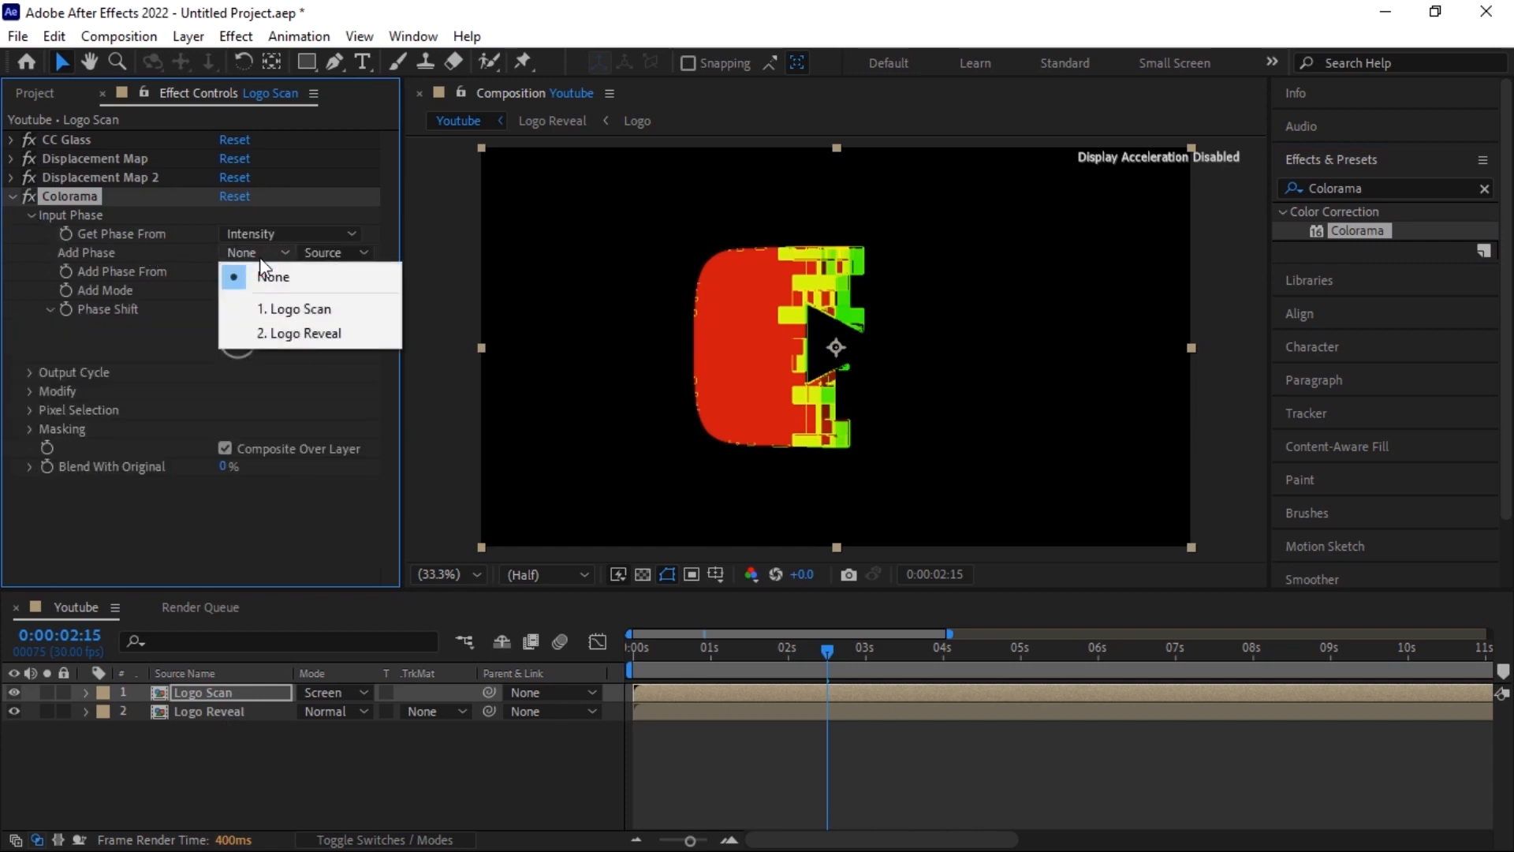
pyautogui.click(305, 310)
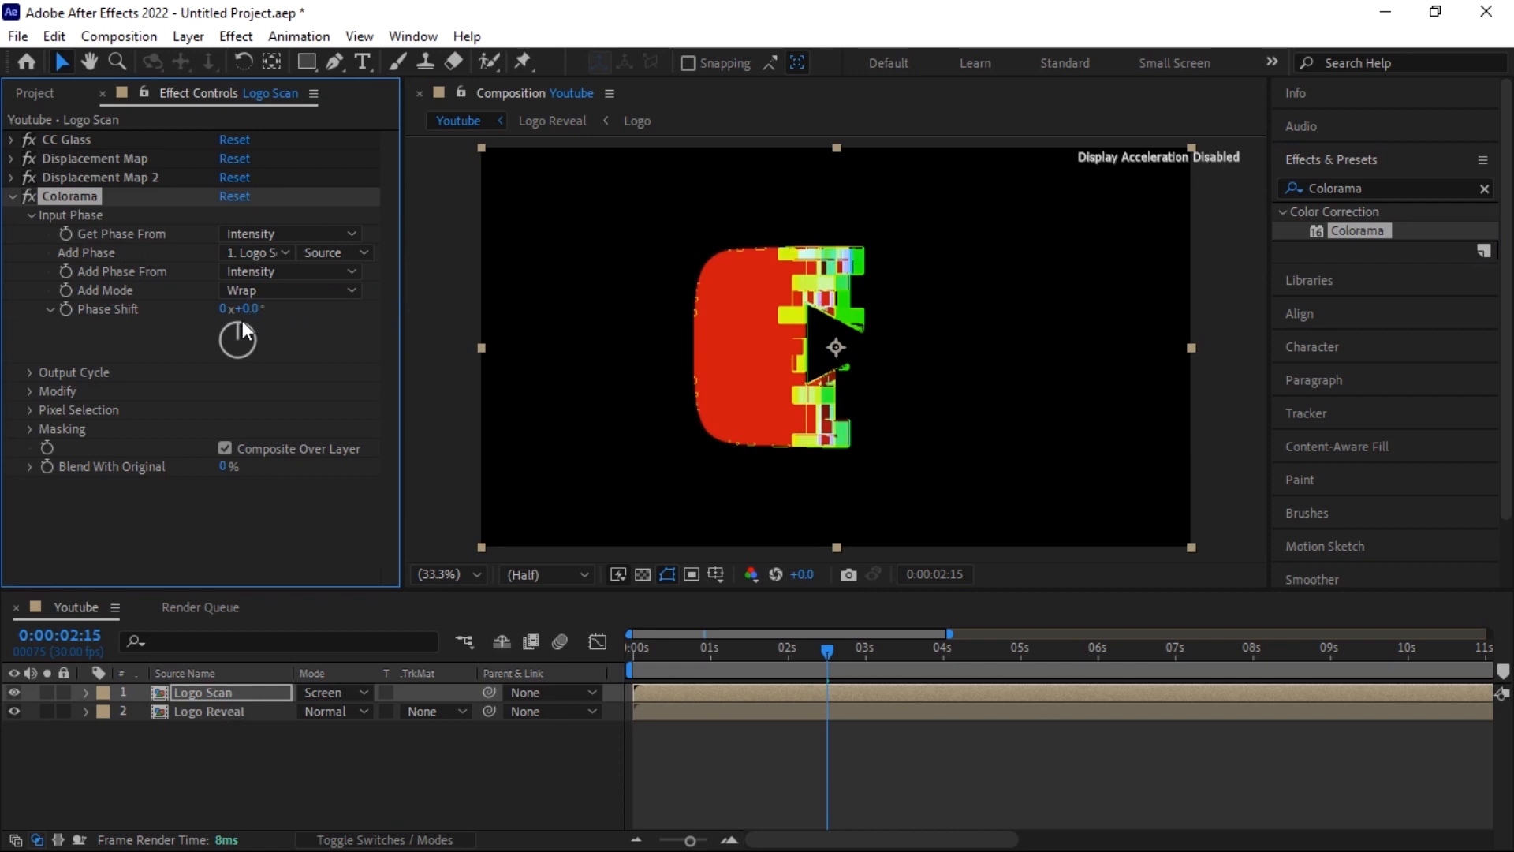
pyautogui.moveTo(240, 320); pyautogui.dragTo(254, 324)
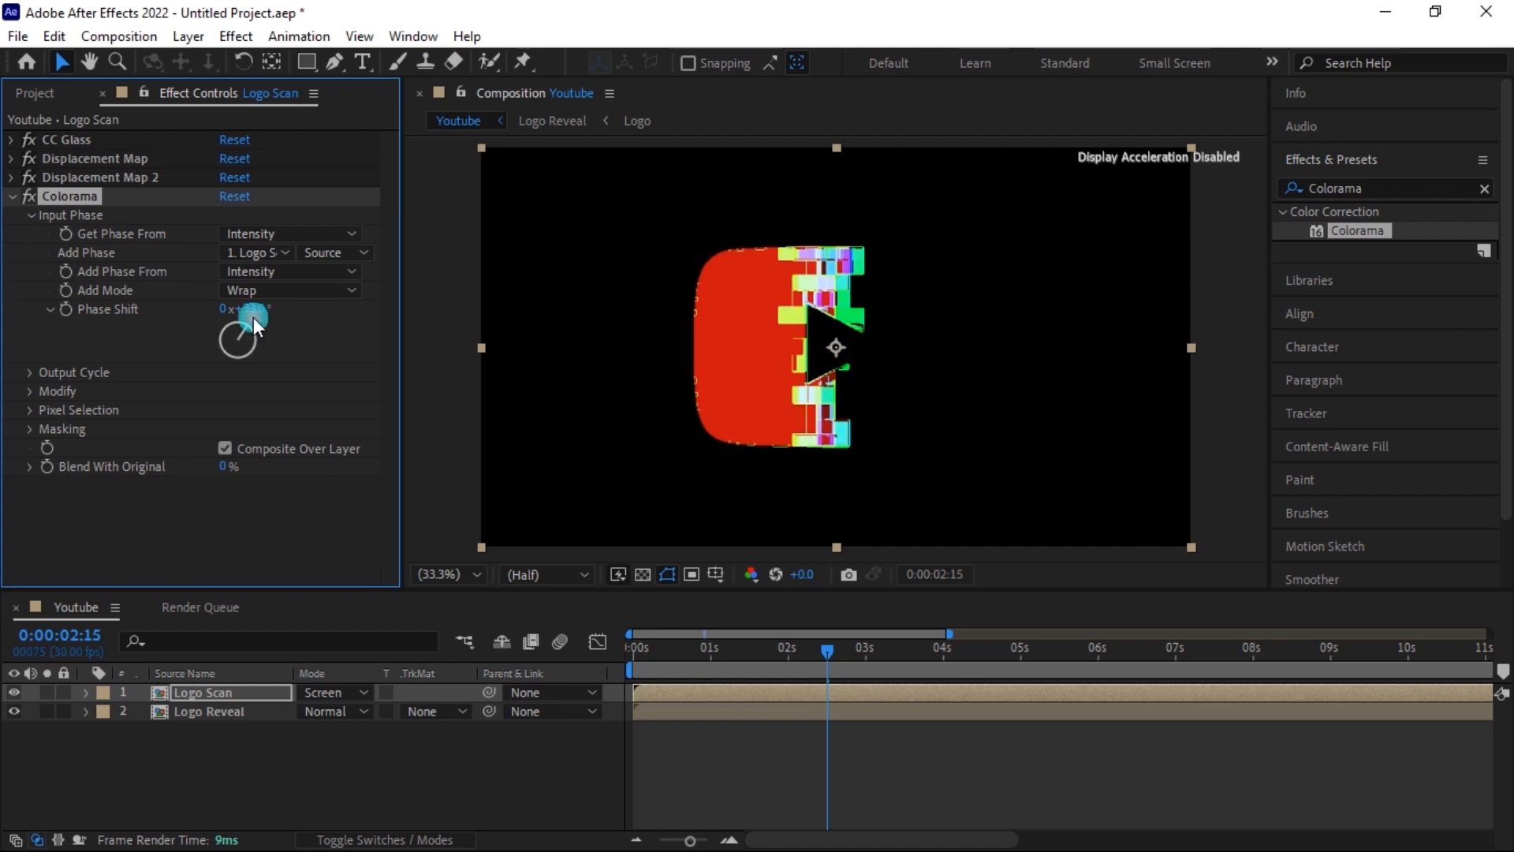
pyautogui.click(30, 392)
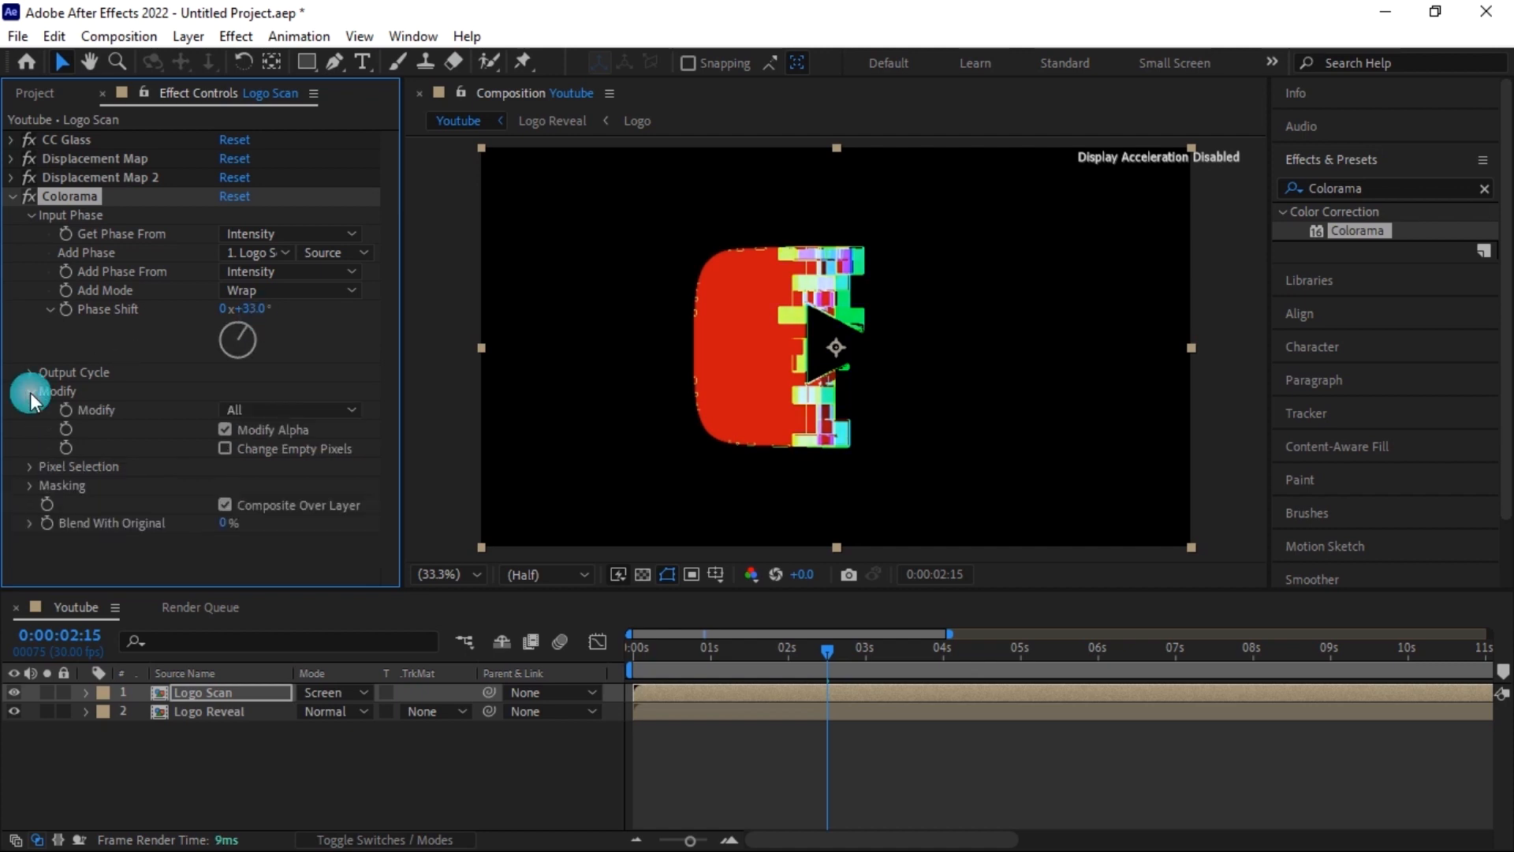
pyautogui.click(225, 429)
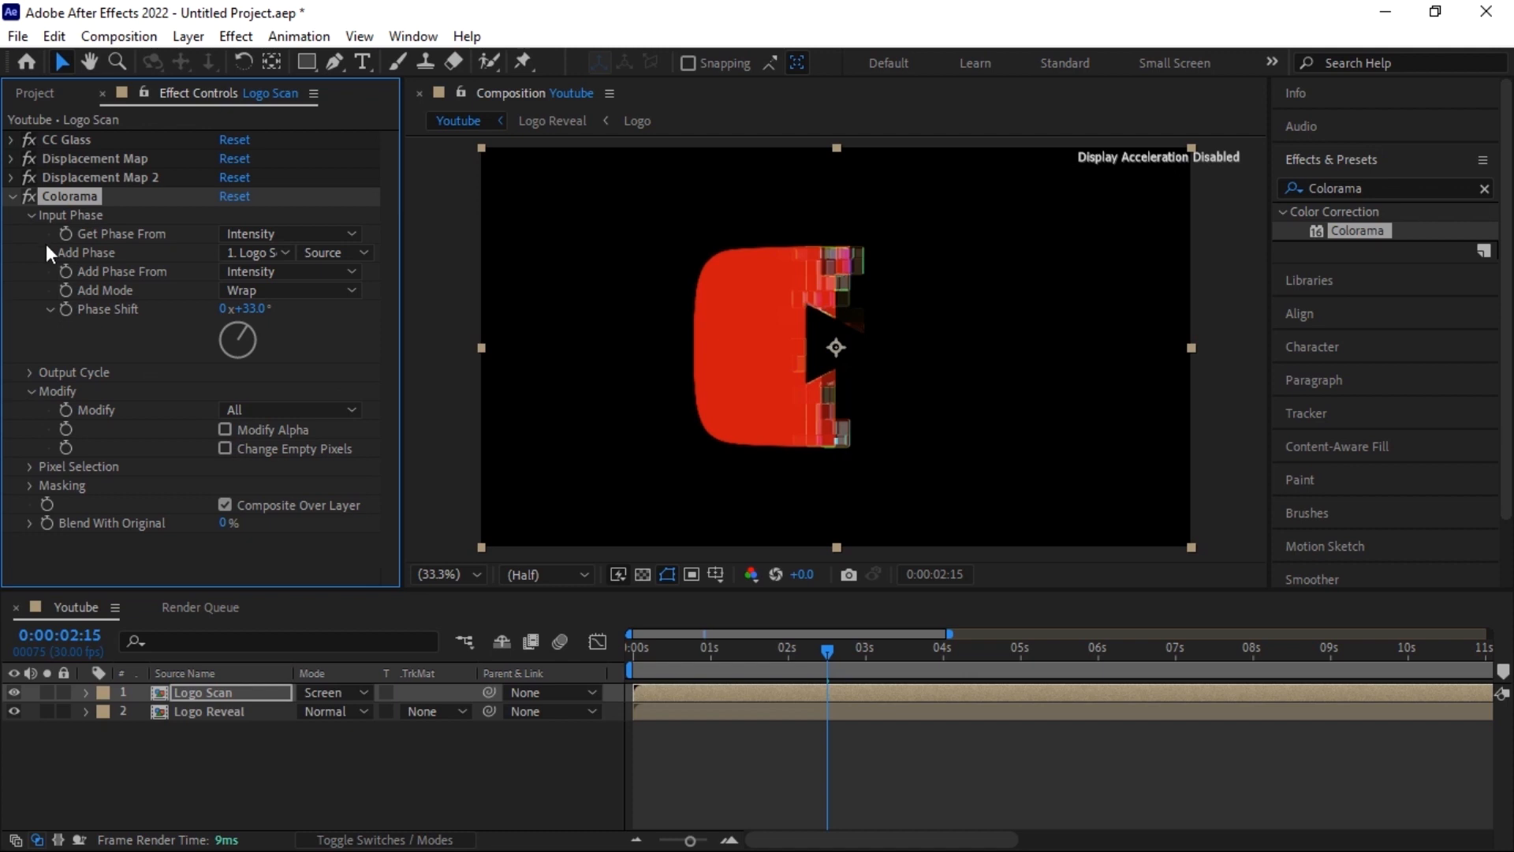
# - Find the Glow effect, apply it to the Logo Scan layer and set its Glow Radius to 50
pyautogui.click(1485, 189)
pyautogui.click(1418, 190)
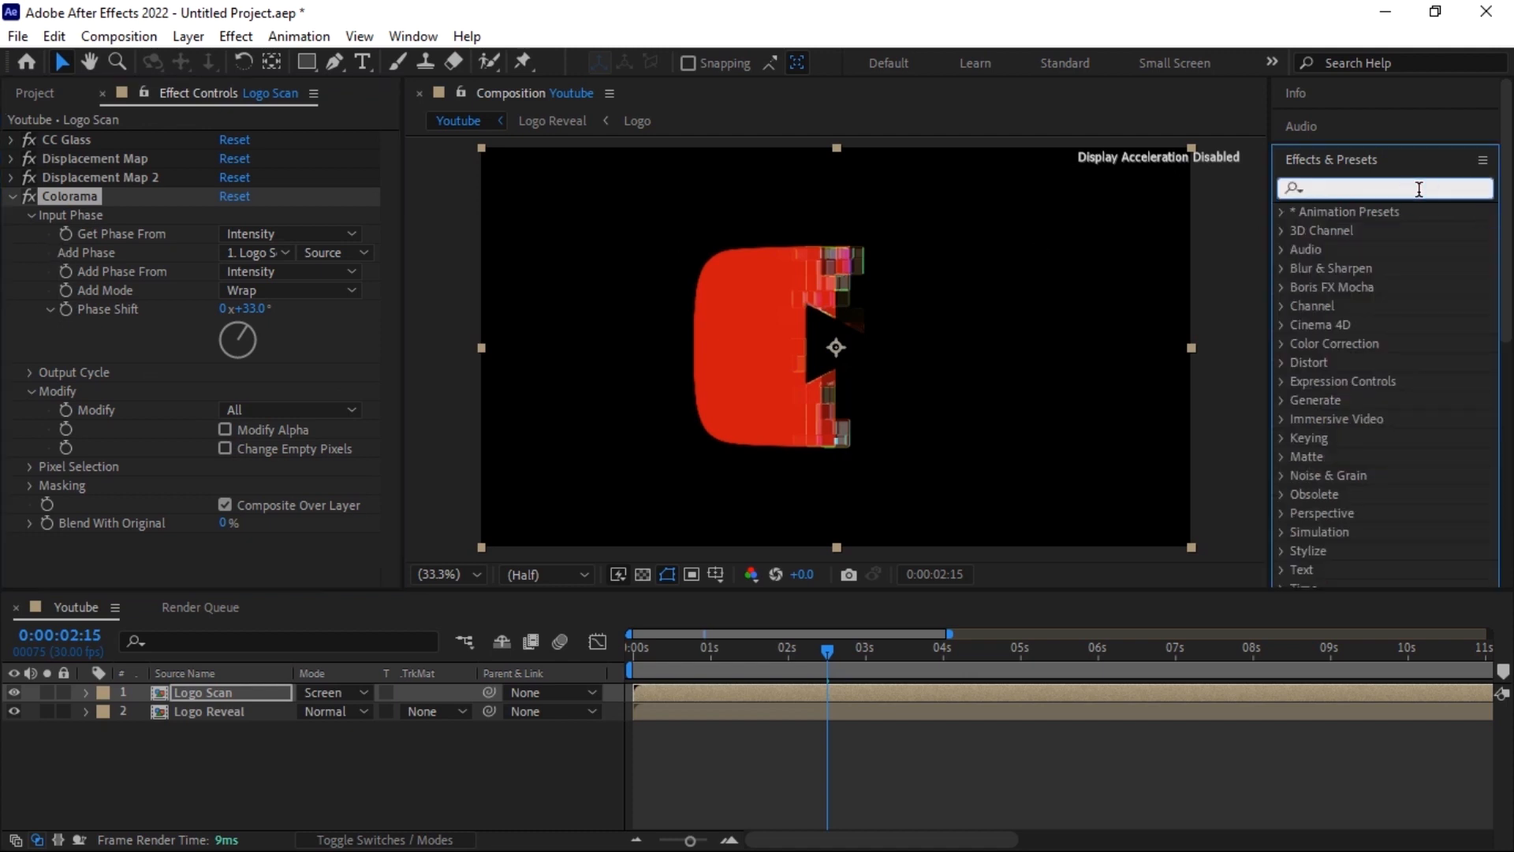
pyautogui.write('Glow')
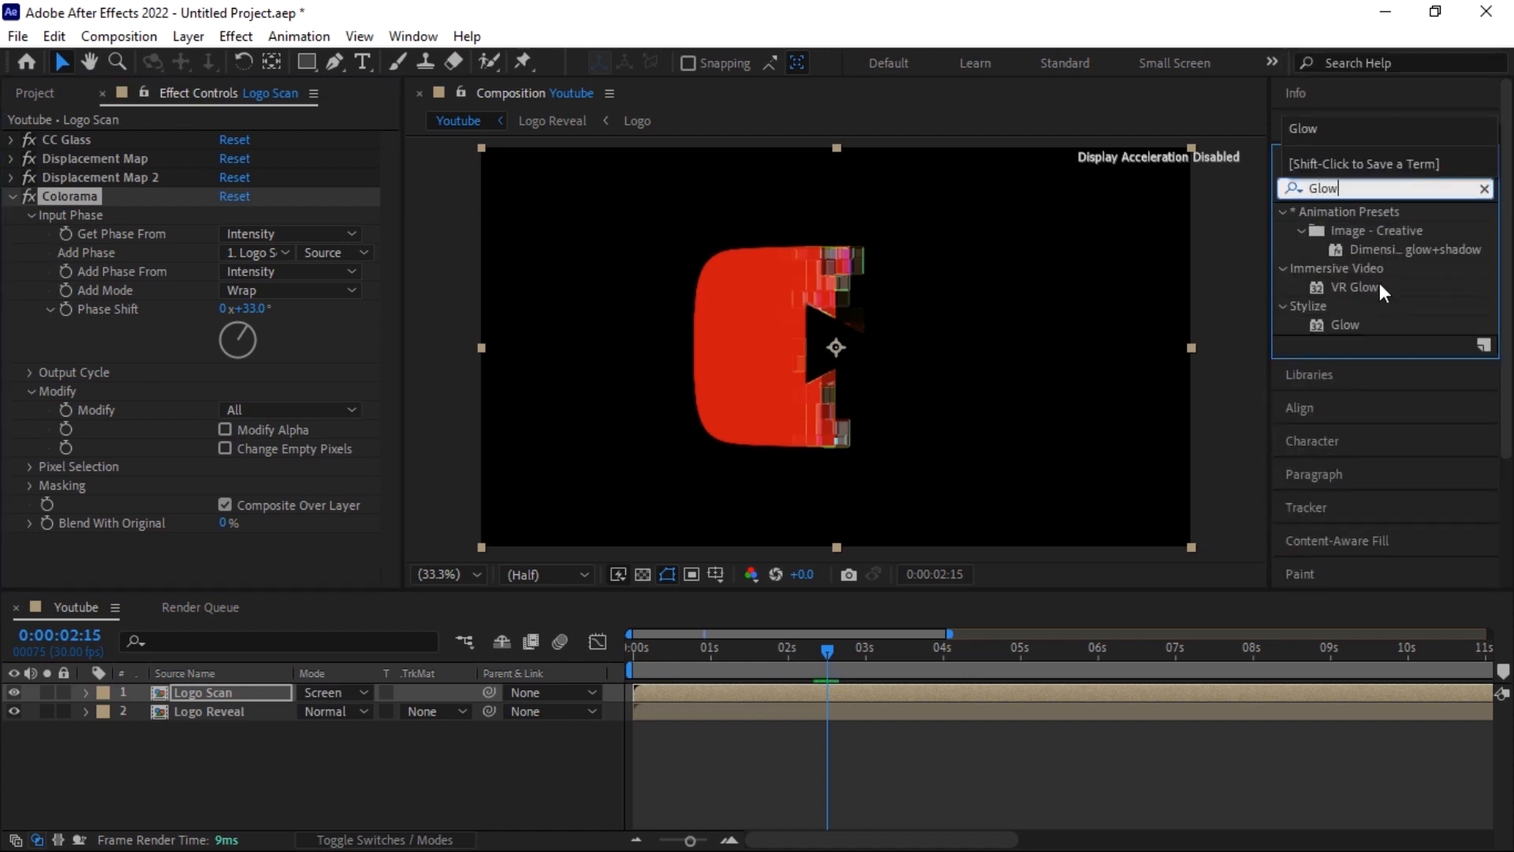
pyautogui.moveTo(1346, 323); pyautogui.dragTo(249, 695)
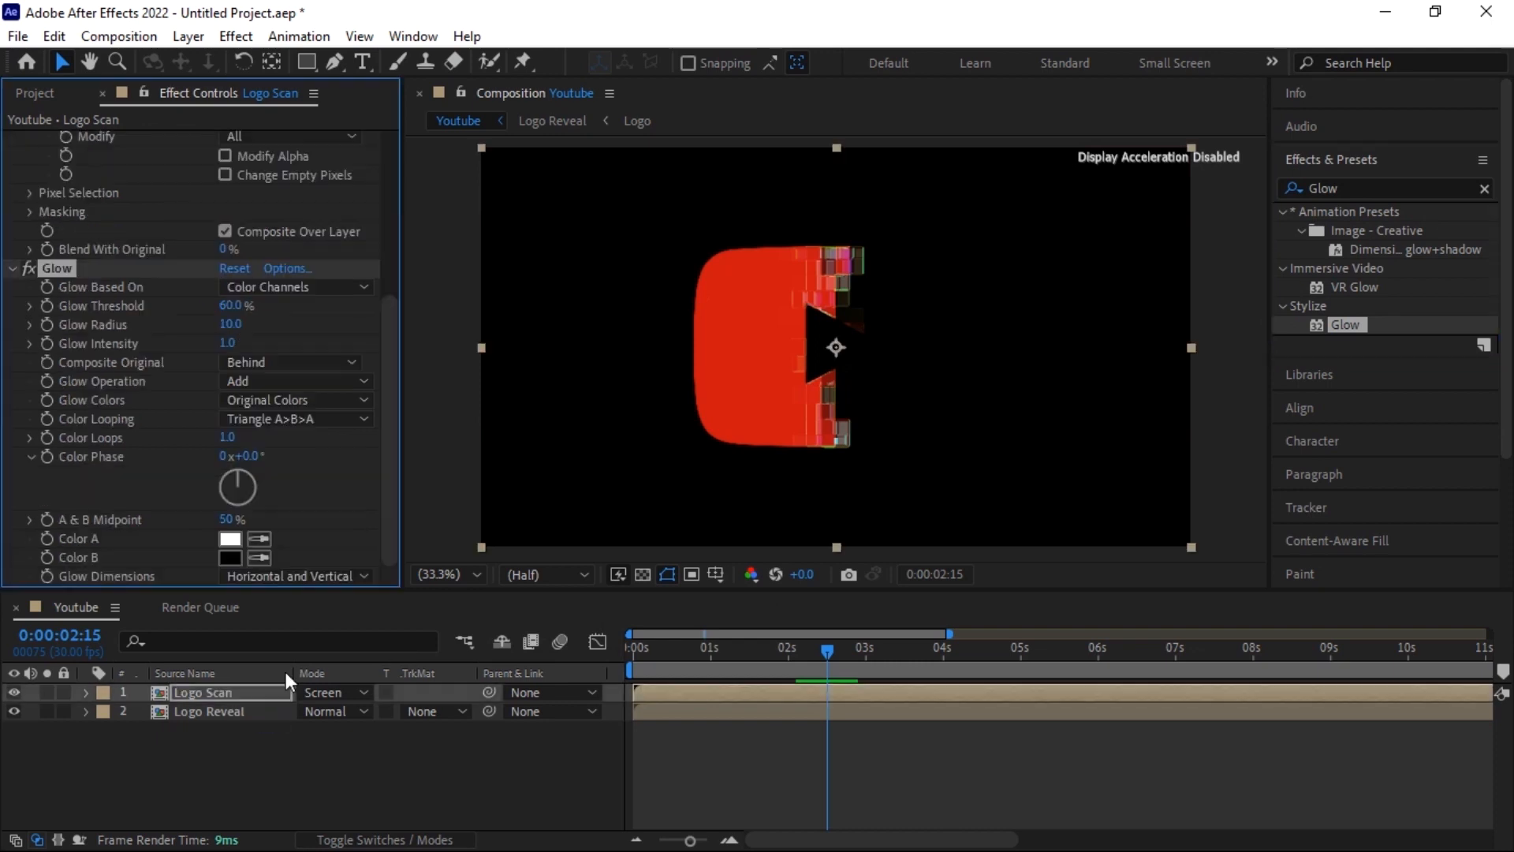
pyautogui.click(230, 324)
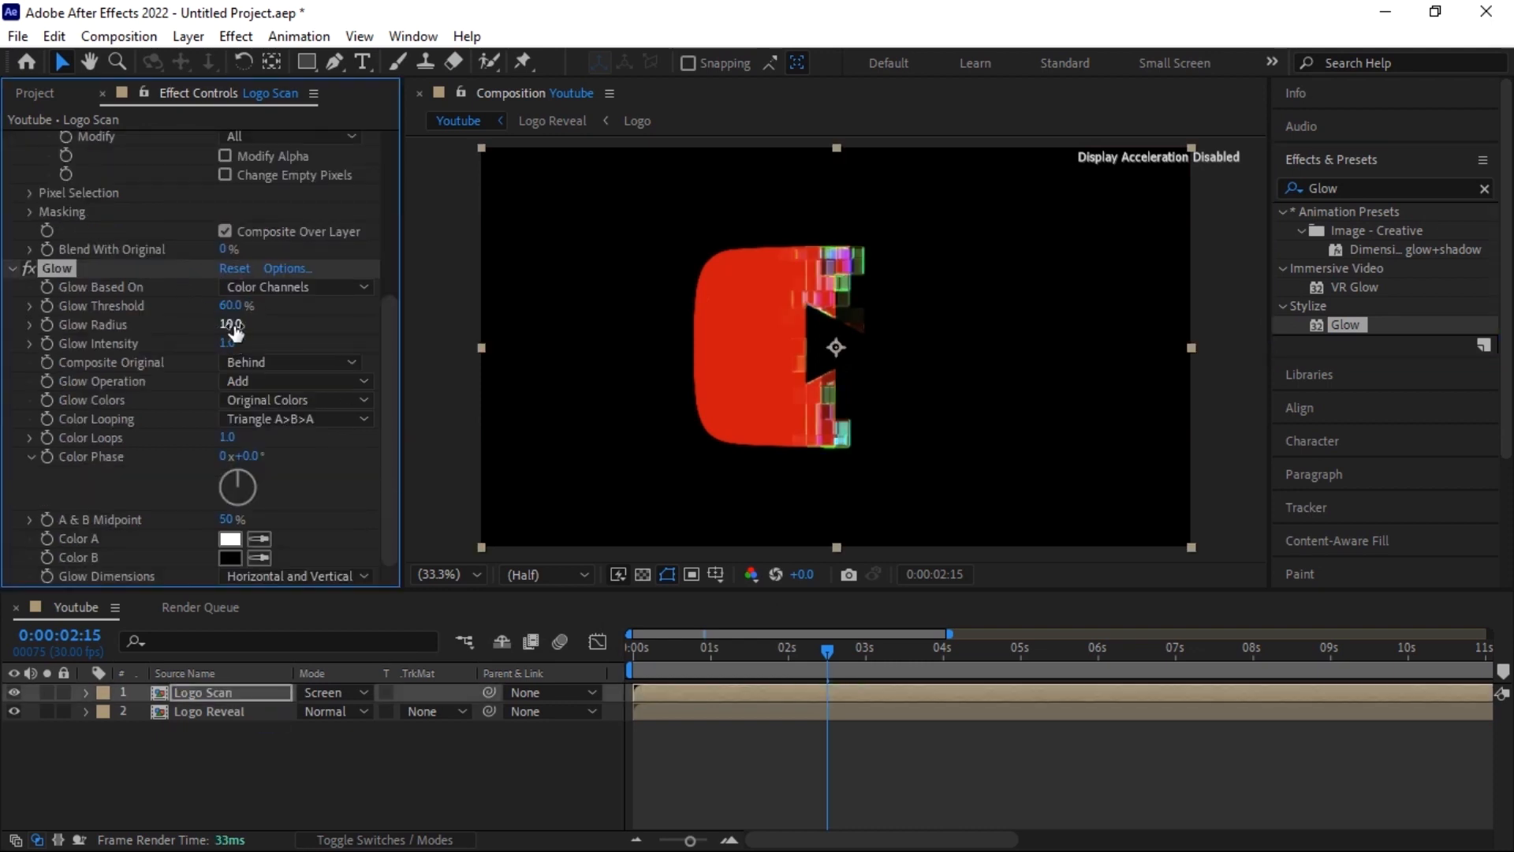
pyautogui.write('50')
pyautogui.press('Return')
# - Duplicate the Glow effect on Logo Scan and set the copy's Glow Radius to 200
pyautogui.hotkey('ctrl', 'd')
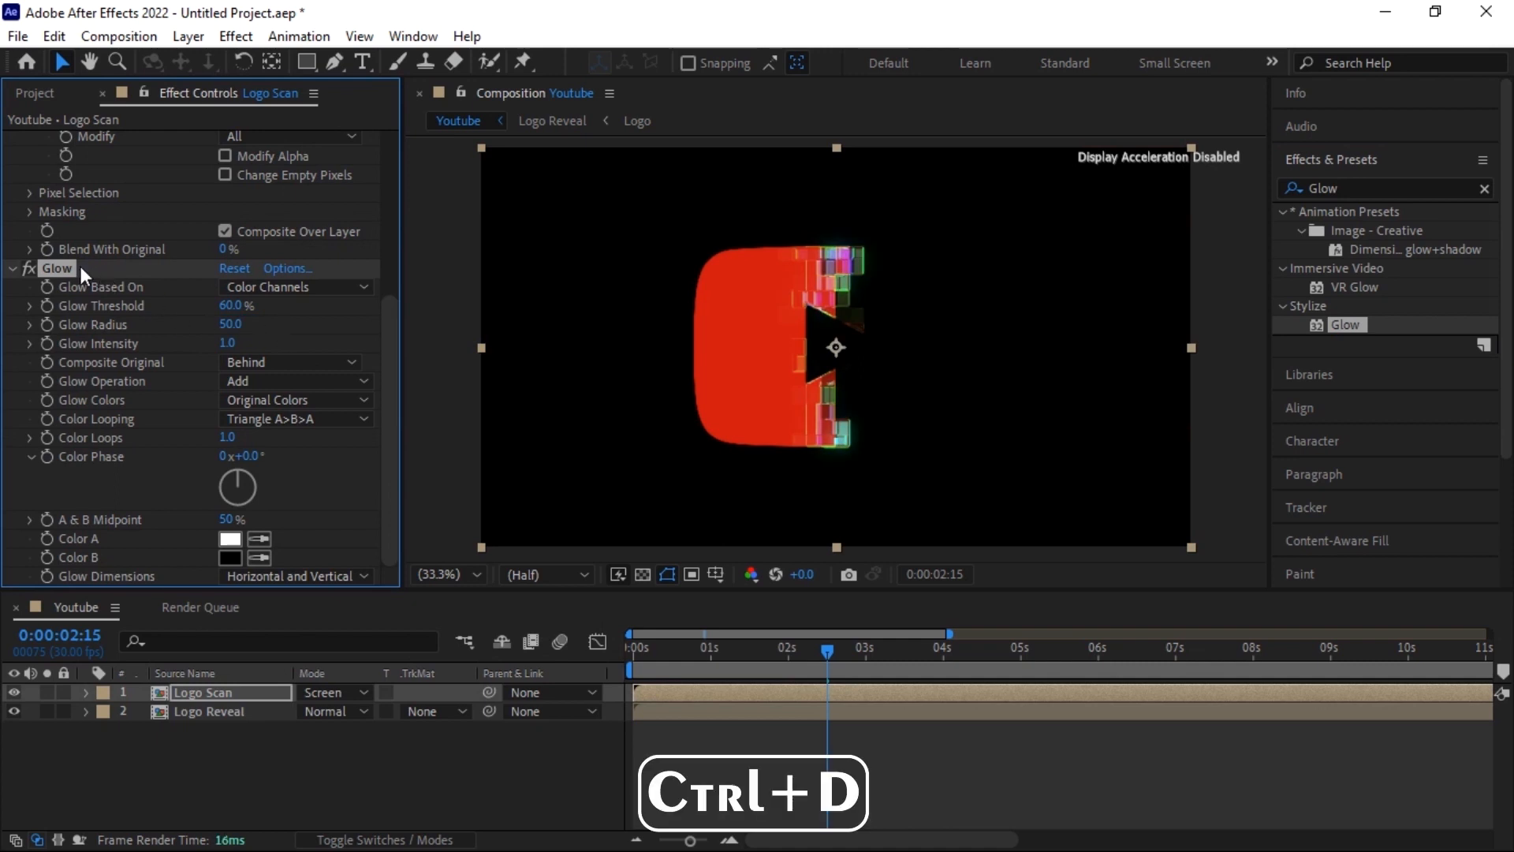
pyautogui.hotkey('ctrl', 'd')
pyautogui.scroll(-5, 256, 377)
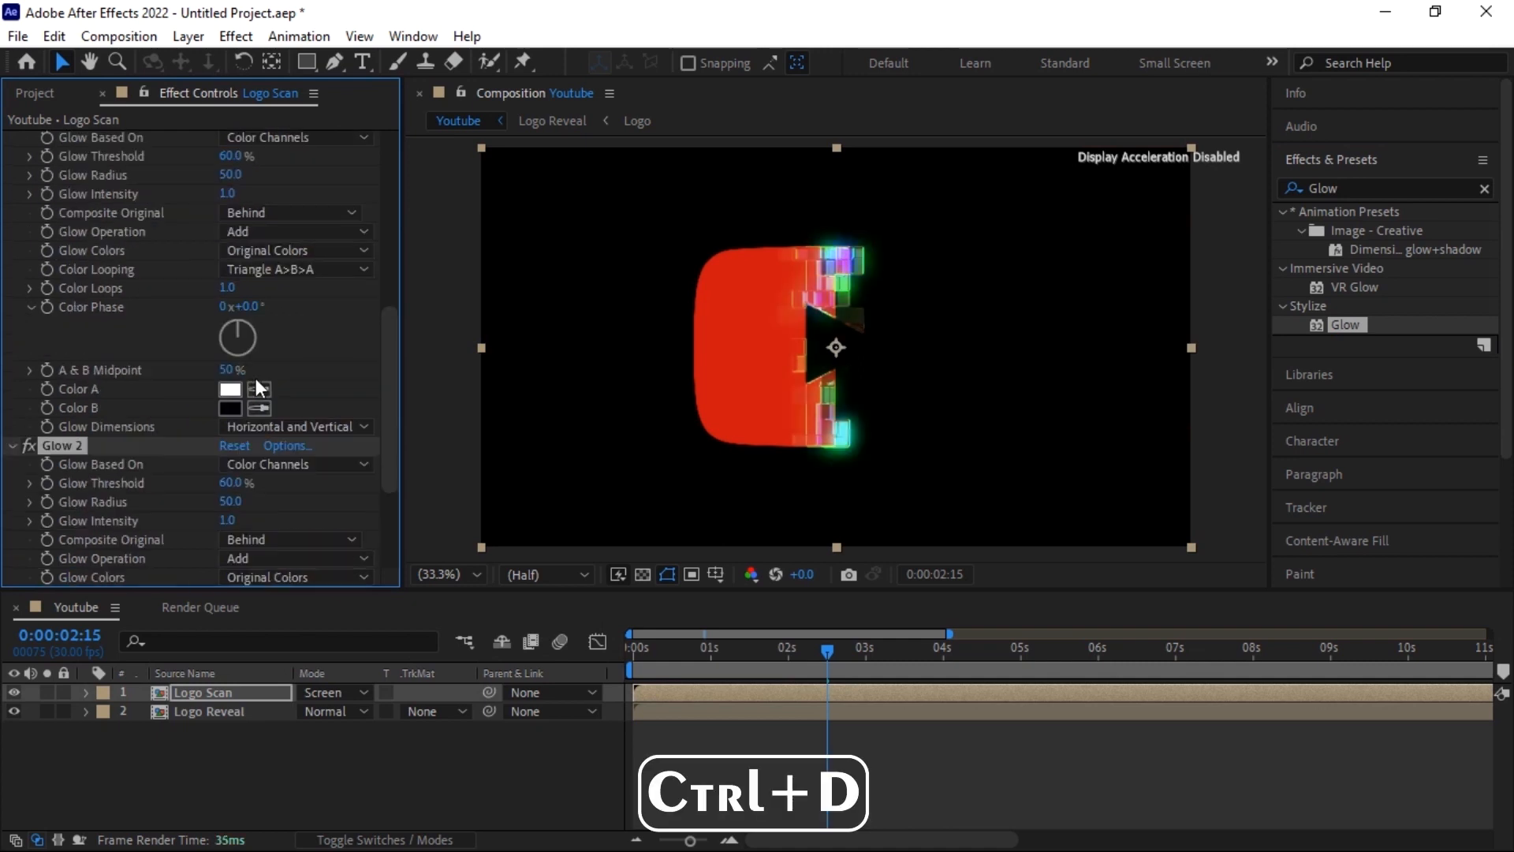
pyautogui.click(230, 324)
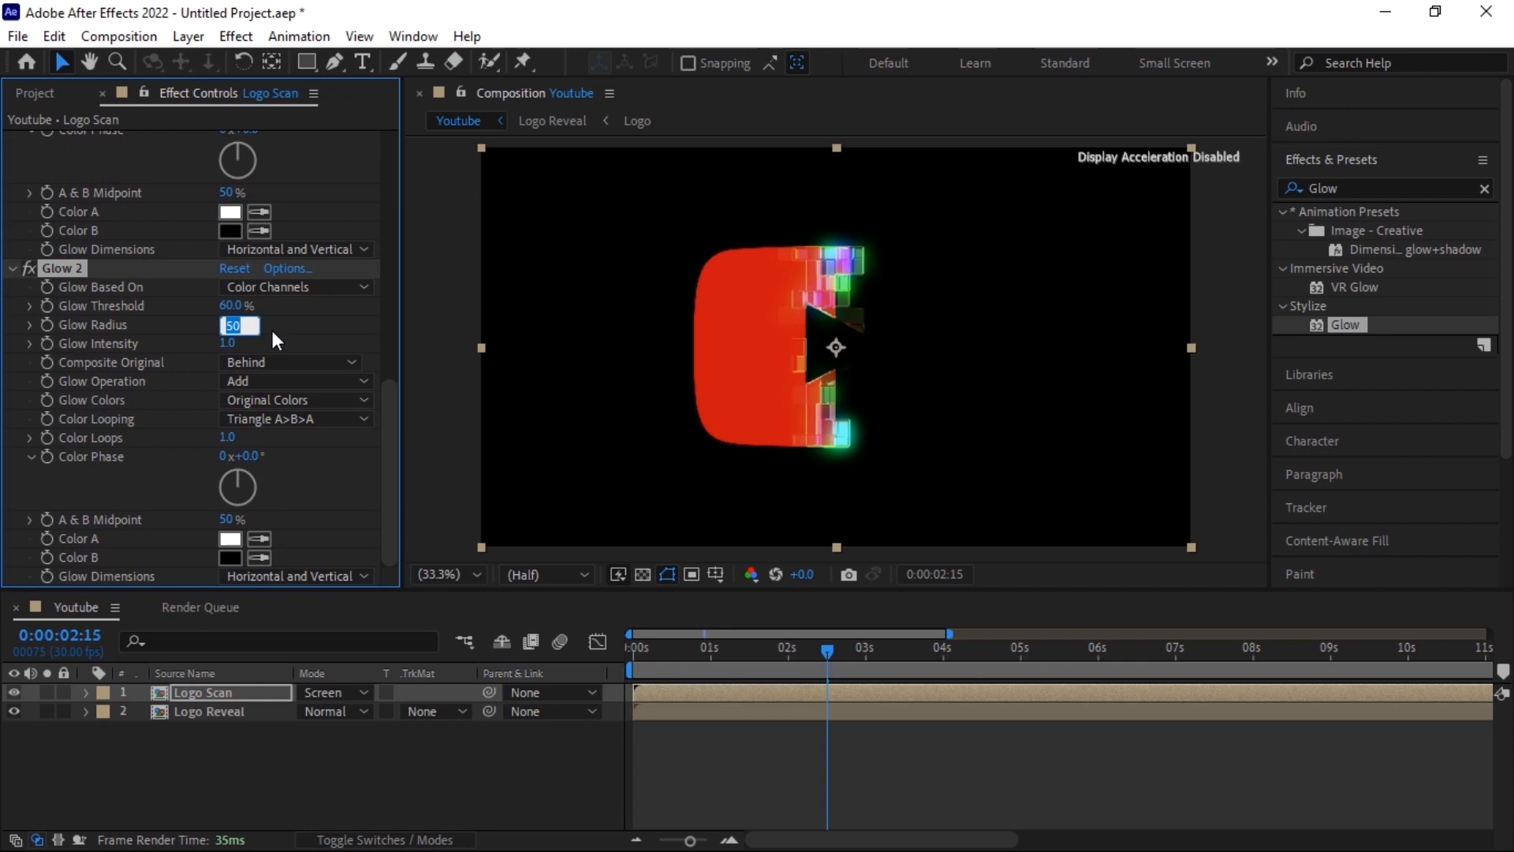
pyautogui.write('200')
pyautogui.press('Return')
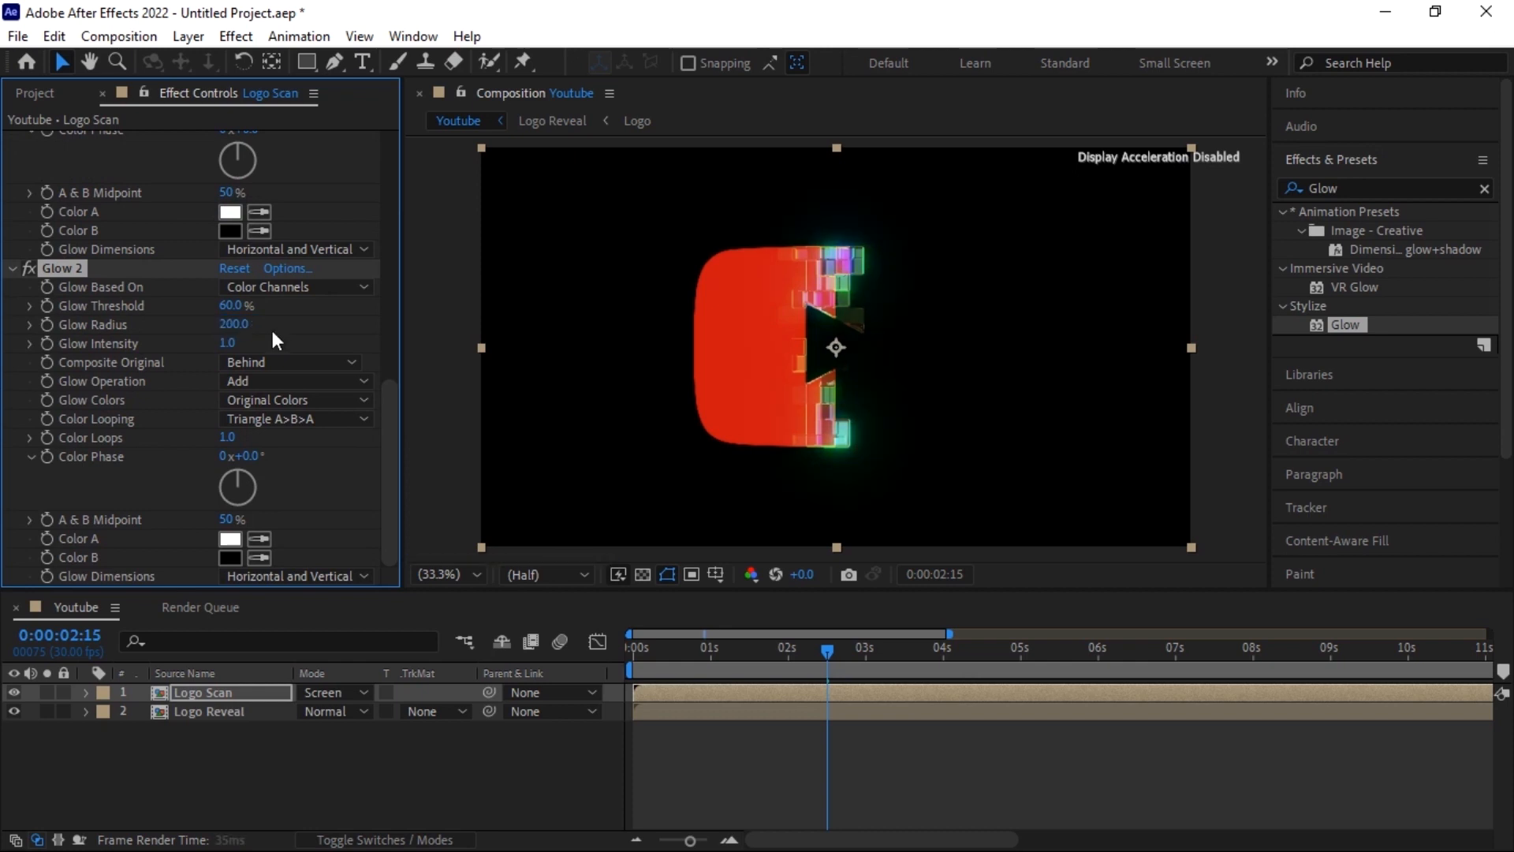
# - Duplicate the 200-radius Glow and set the new copy's Glow Radius to 500
pyautogui.hotkey('ctrl', 'd')
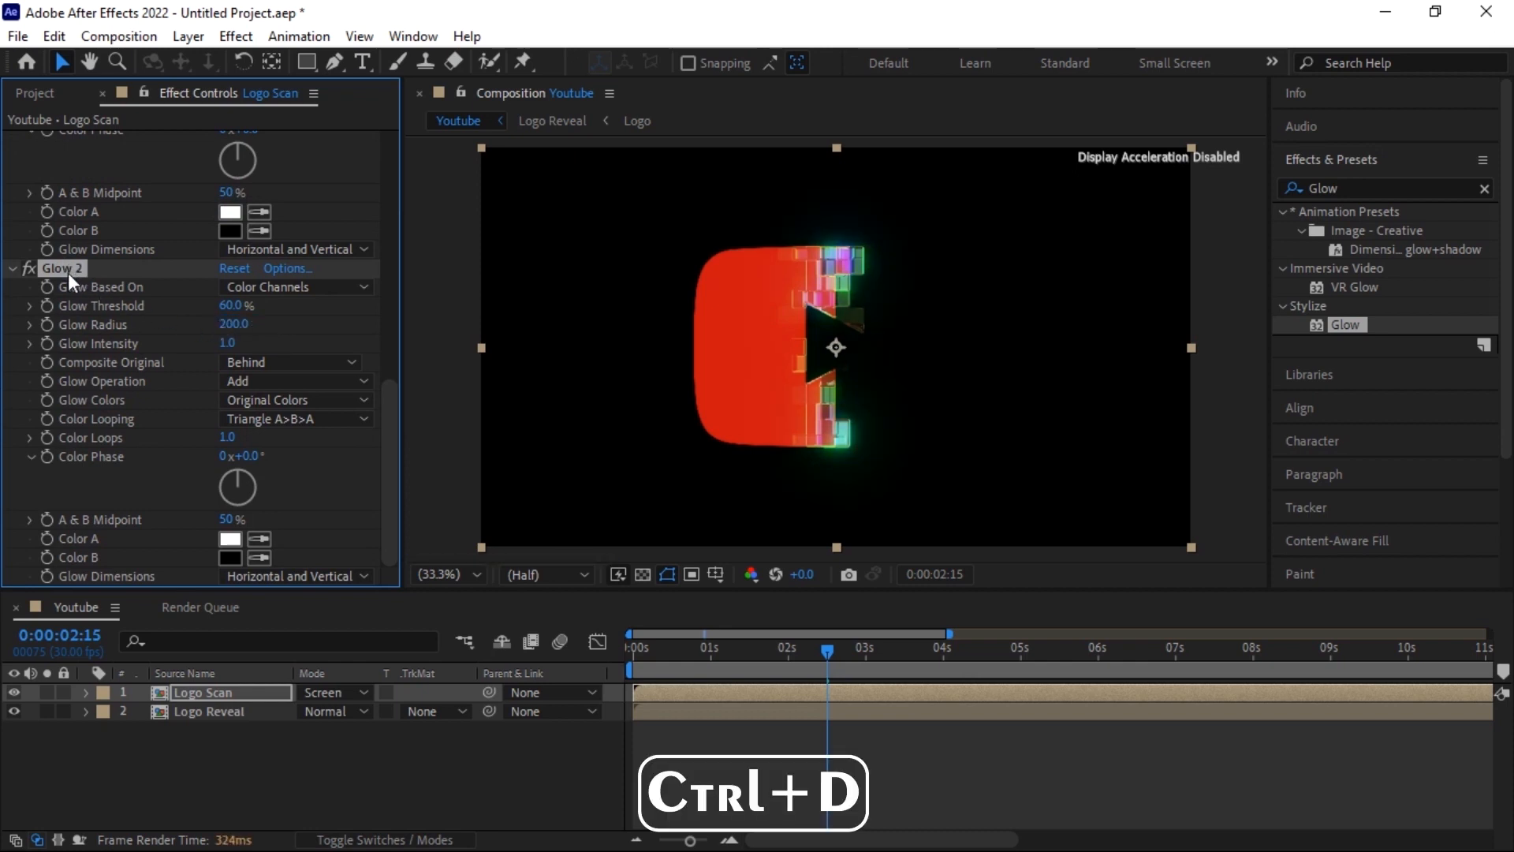
pyautogui.click(231, 324)
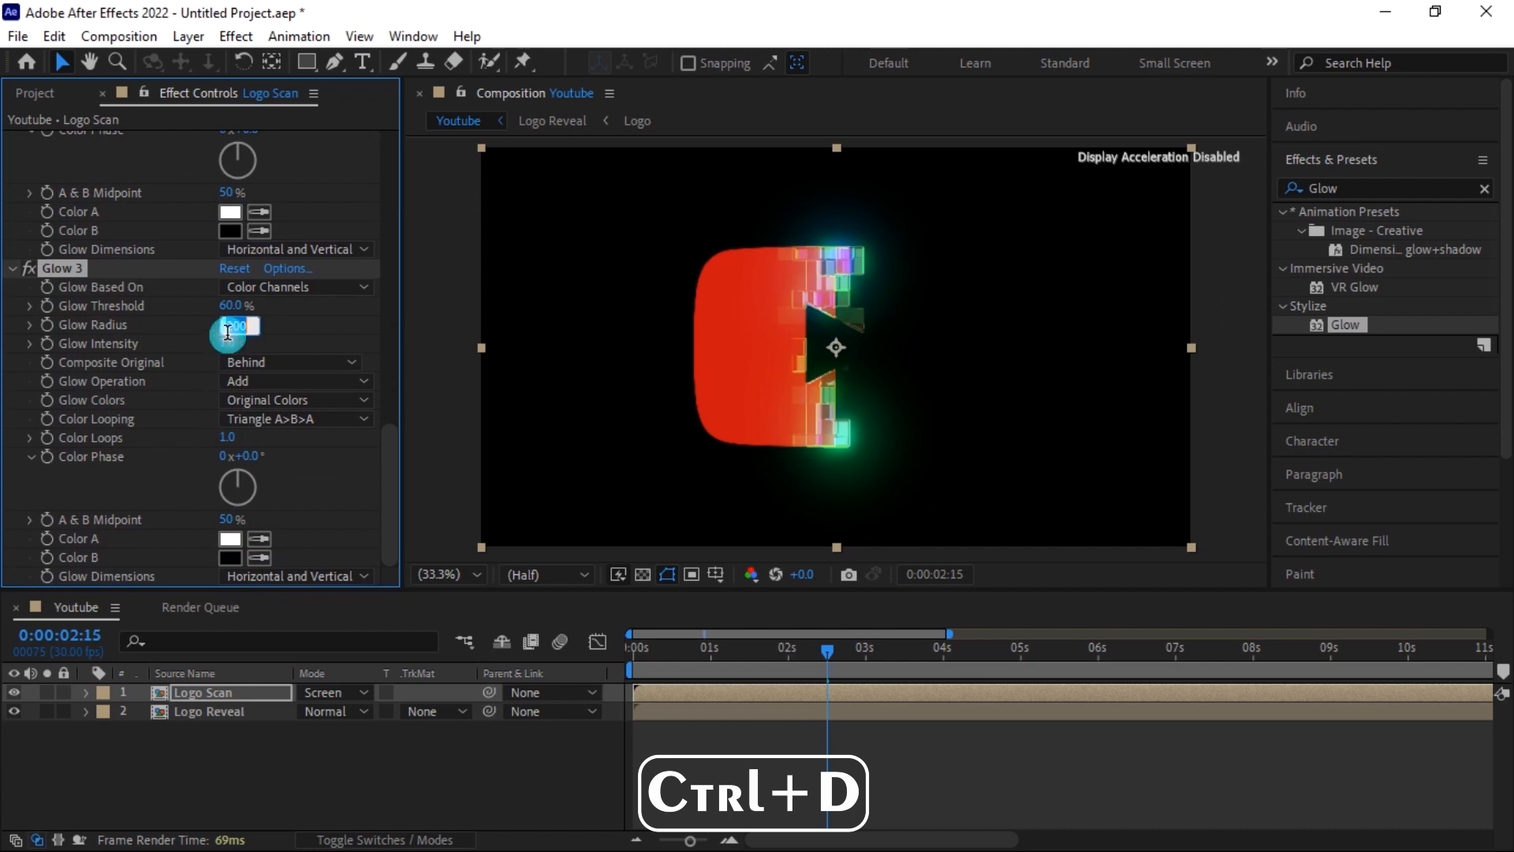
pyautogui.write('500')
pyautogui.press('Return')
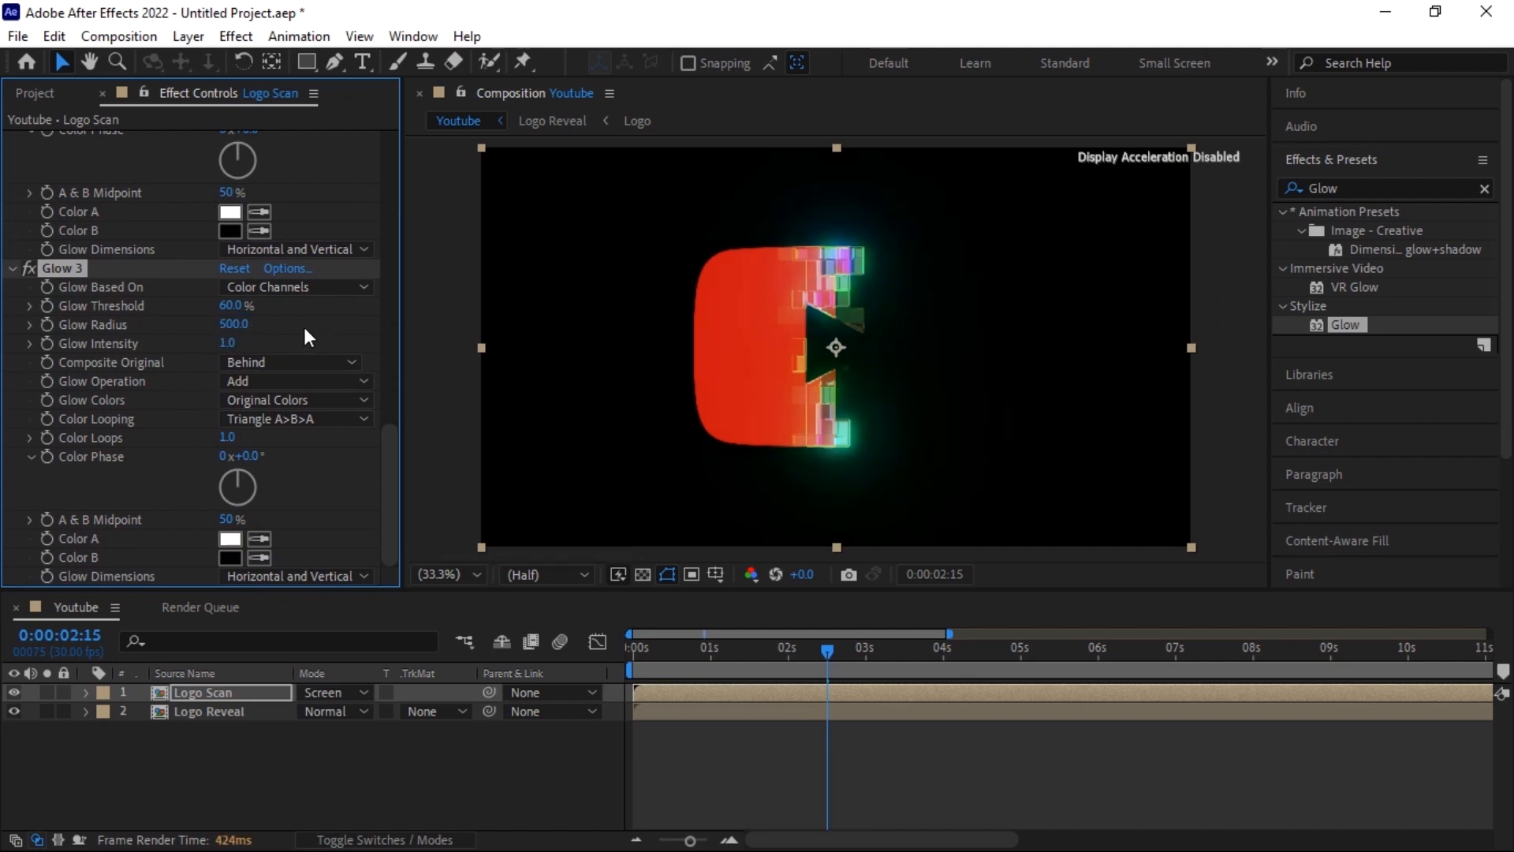
# - Collapse the settings of the three Glow effects and Colorama, and deselect the Logo Scan layer
pyautogui.click(13, 268)
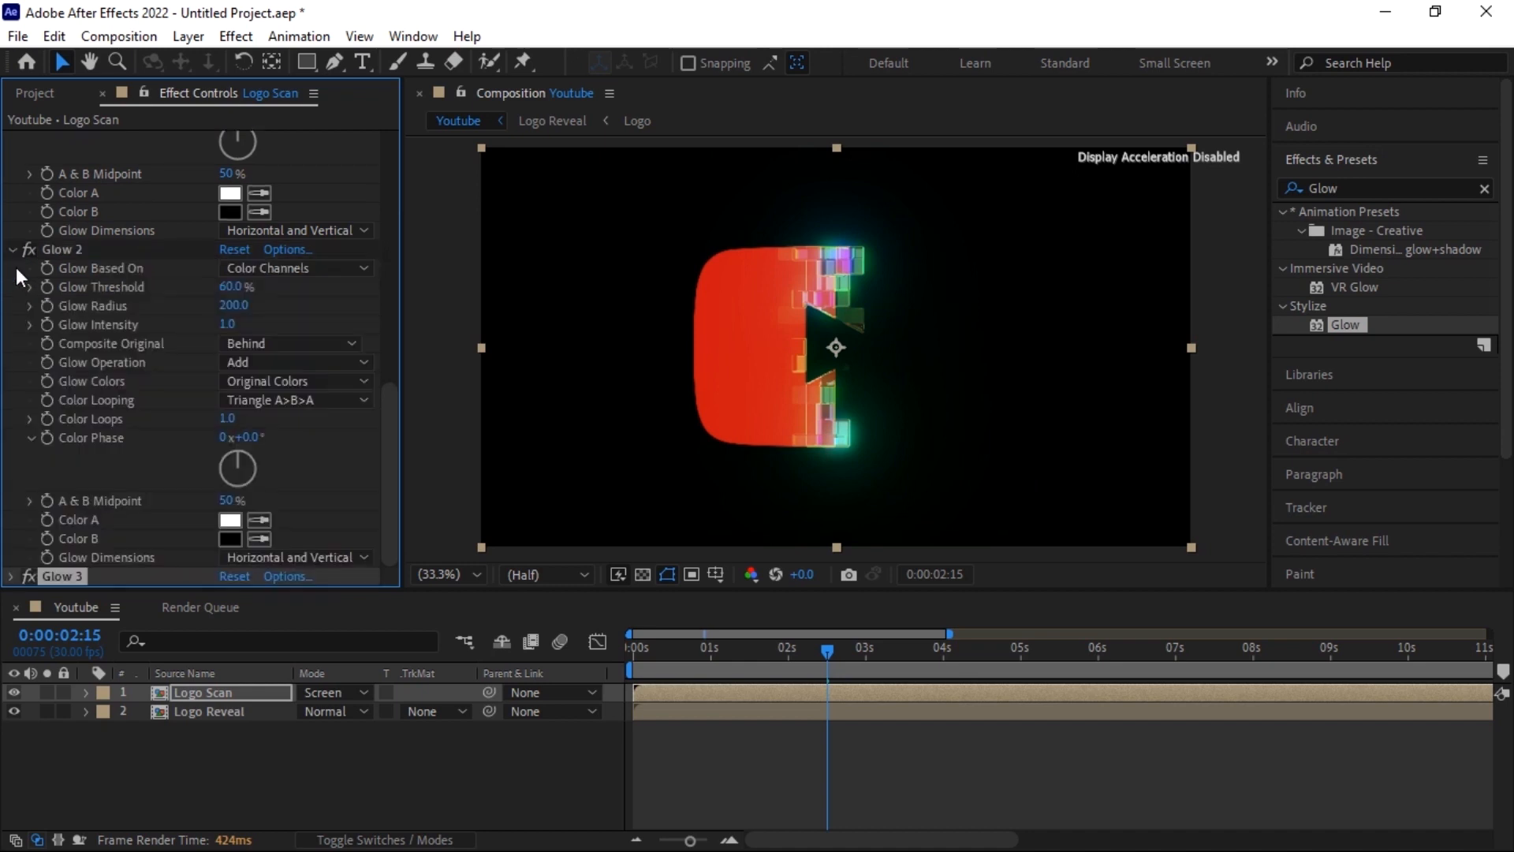
pyautogui.click(13, 249)
pyautogui.click(12, 230)
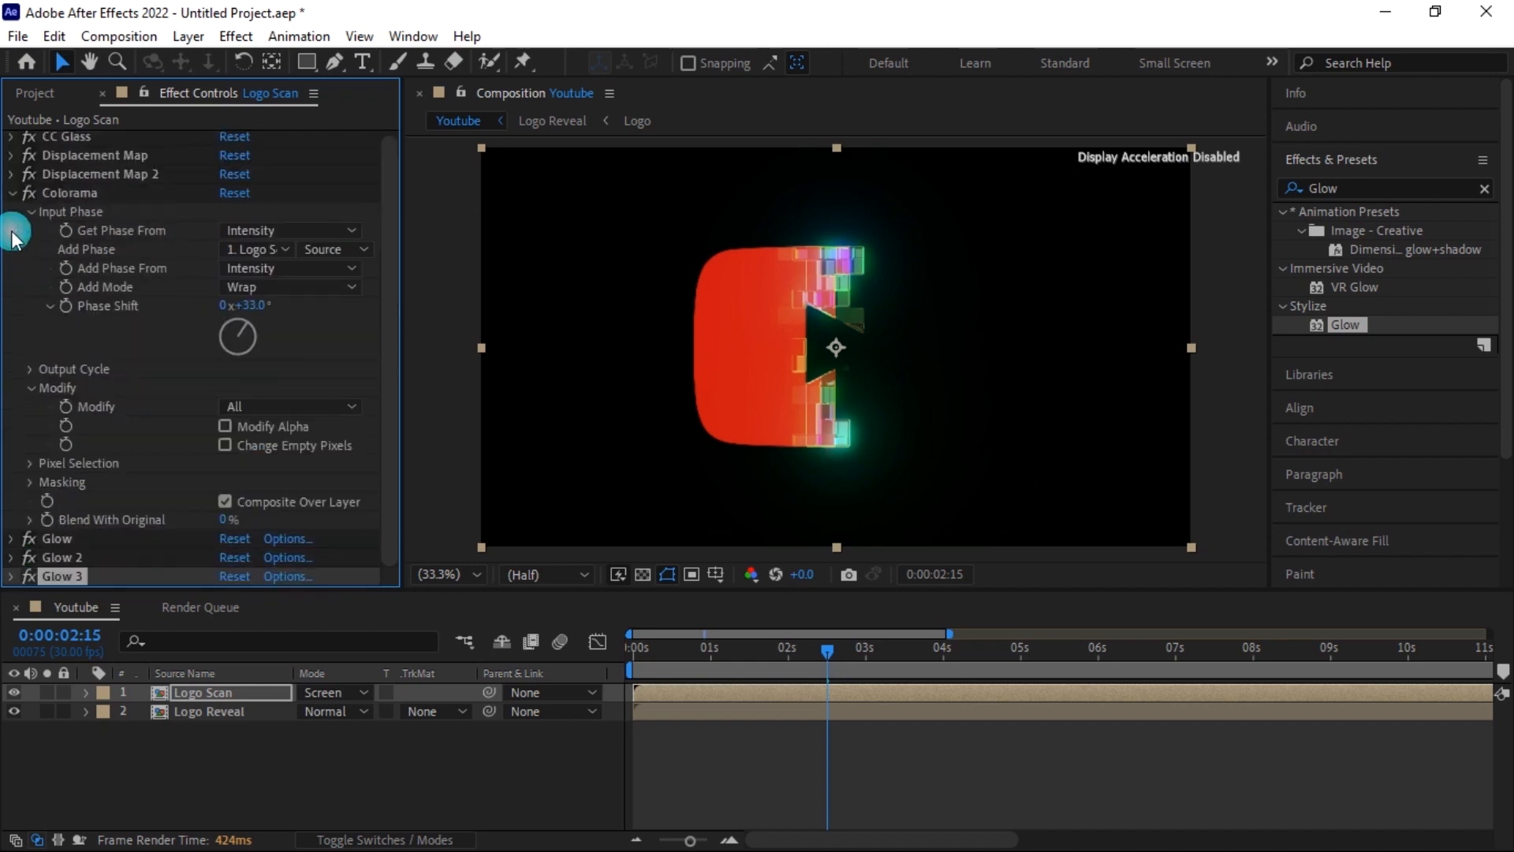
pyautogui.click(13, 192)
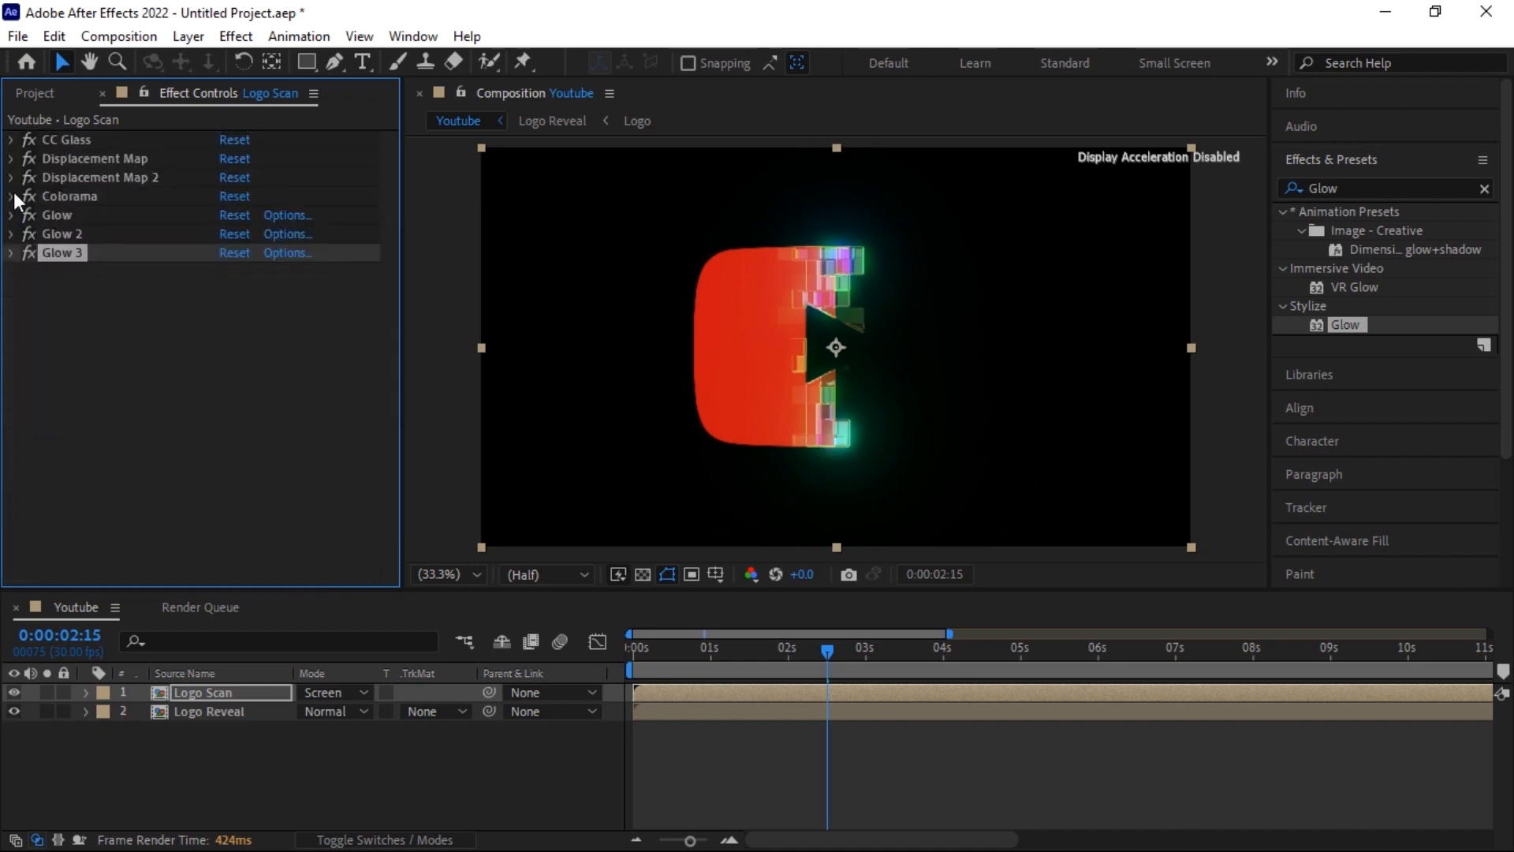
pyautogui.click(65, 325)
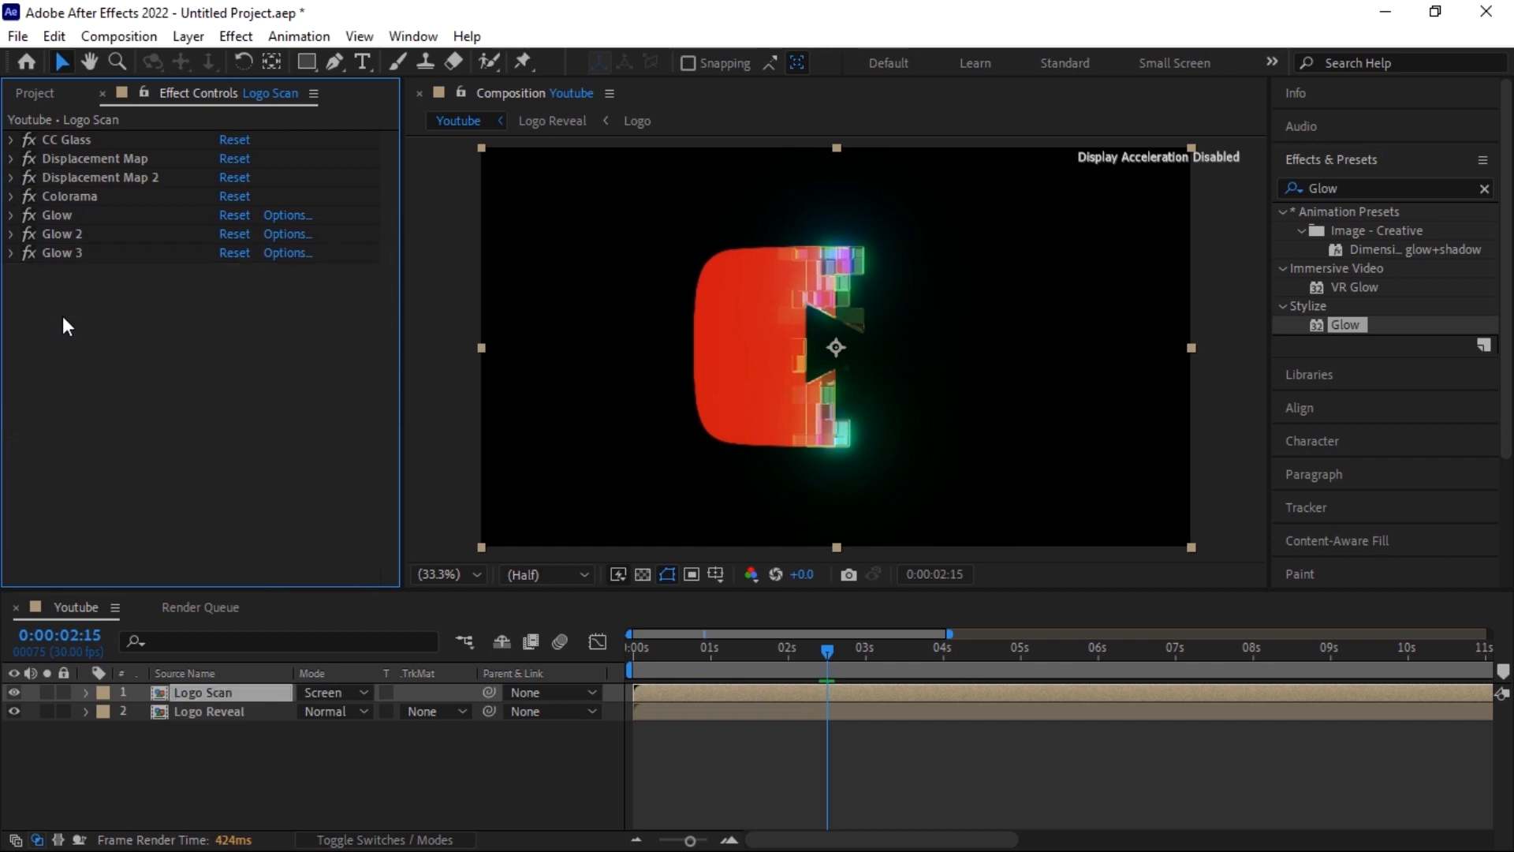
pyautogui.click(314, 750)
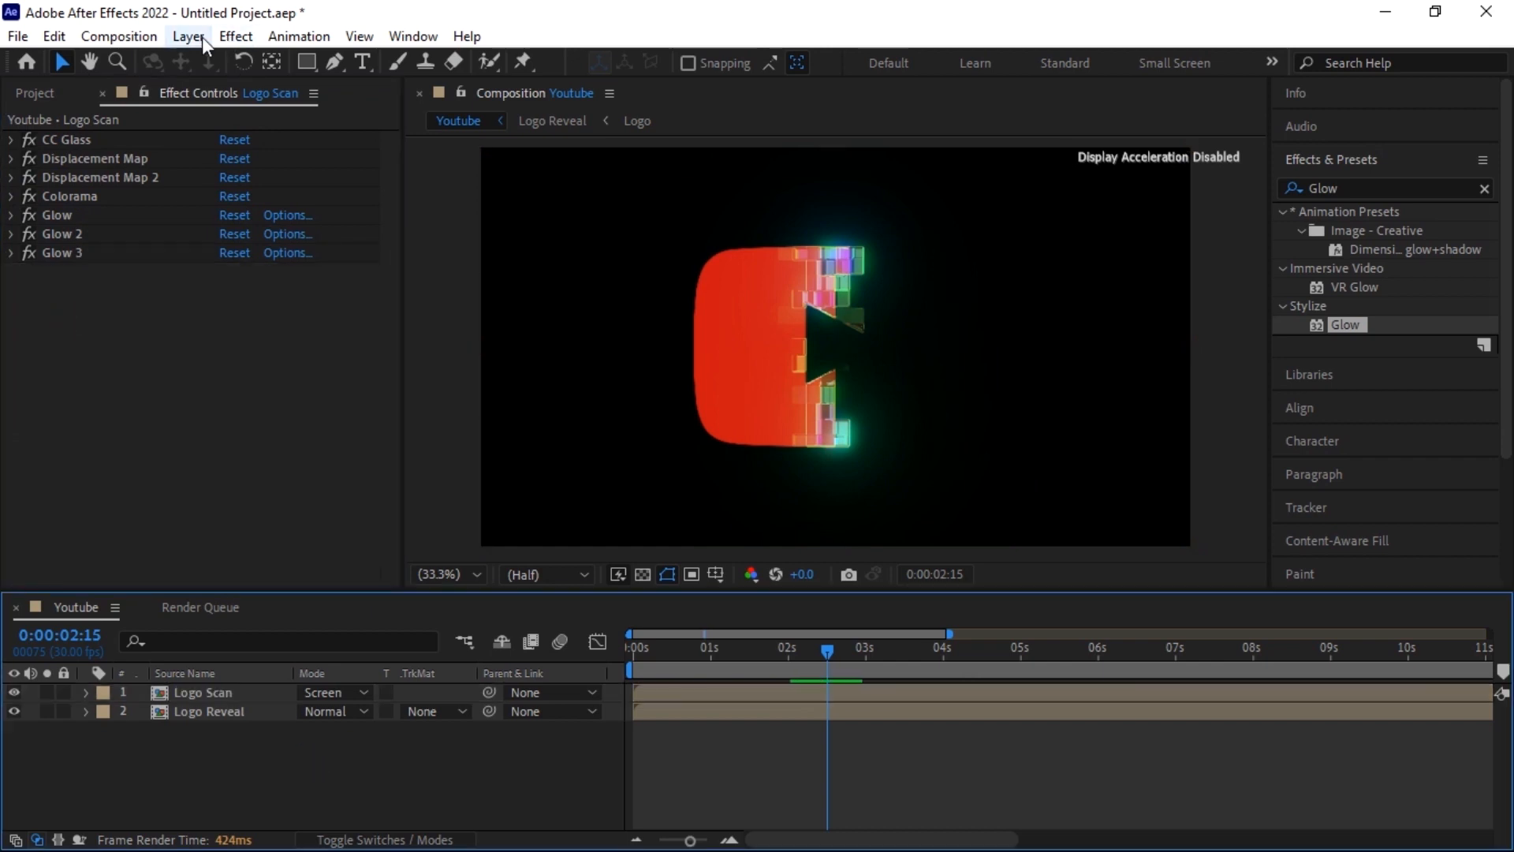
# - Start a new solid layer and name it Background
pyautogui.click(202, 36)
pyautogui.moveTo(202, 54)
pyautogui.click(598, 88)
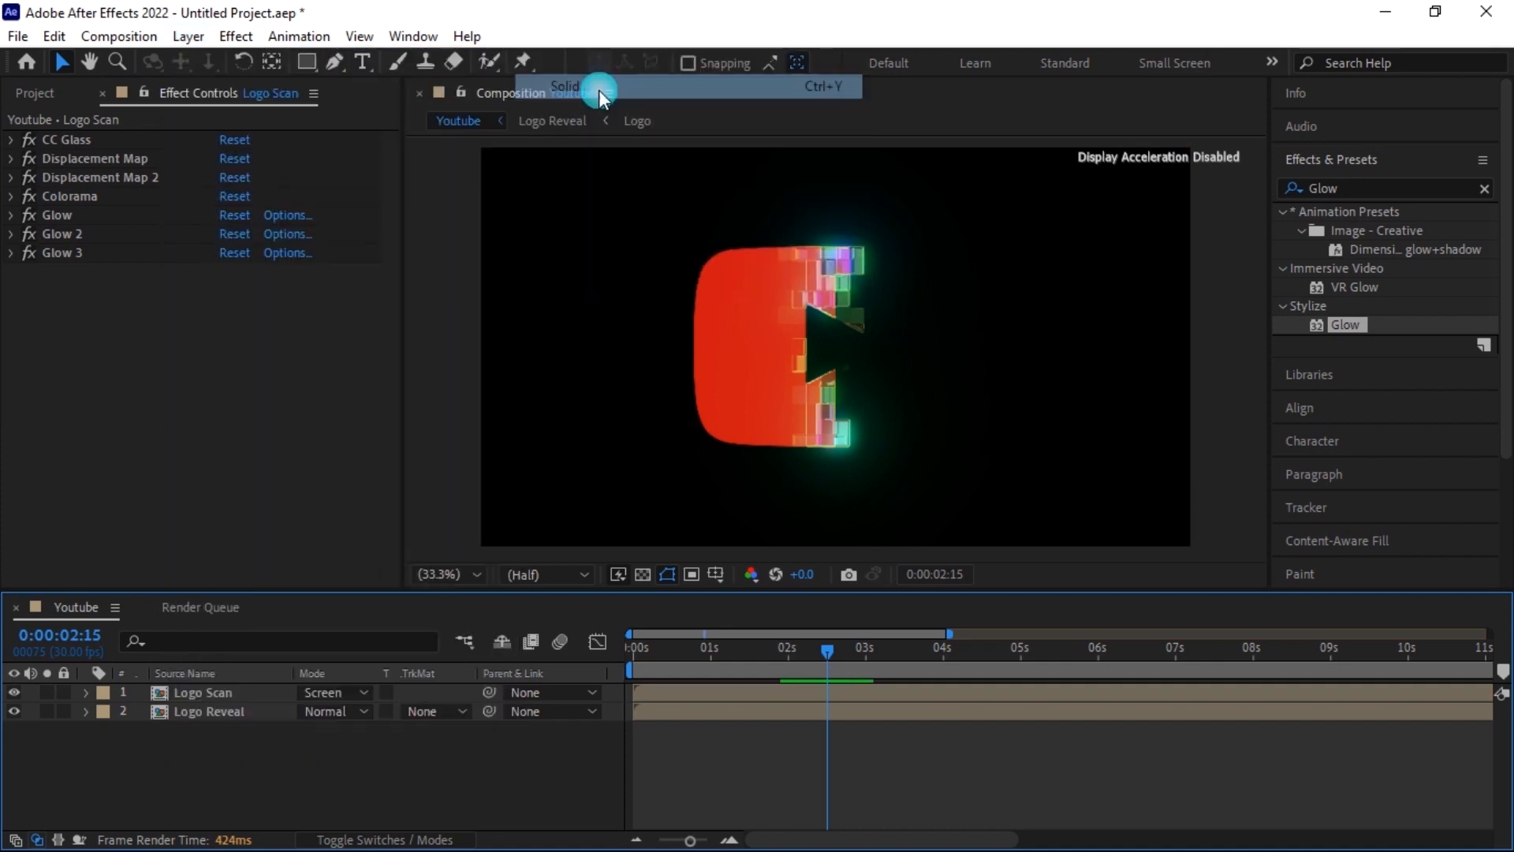
pyautogui.click(467, 186)
pyautogui.press('BackSpace')
pyautogui.press('BackSpace')
pyautogui.press('BackSpace')
pyautogui.press('BackSpace')
pyautogui.press('BackSpace')
pyautogui.press('BackSpace')
pyautogui.press('BackSpace')
pyautogui.press('BackSpace')
pyautogui.press('BackSpace')
pyautogui.press('BackSpace')
pyautogui.press('BackSpace')
pyautogui.press('BackSpace')
pyautogui.press('BackSpace')
pyautogui.press('BackSpace')
pyautogui.press('BackSpace')
pyautogui.press('BackSpace')
pyautogui.press('BackSpace')
pyautogui.press('BackSpace')
pyautogui.press('BackSpace')
pyautogui.press('BackSpace')
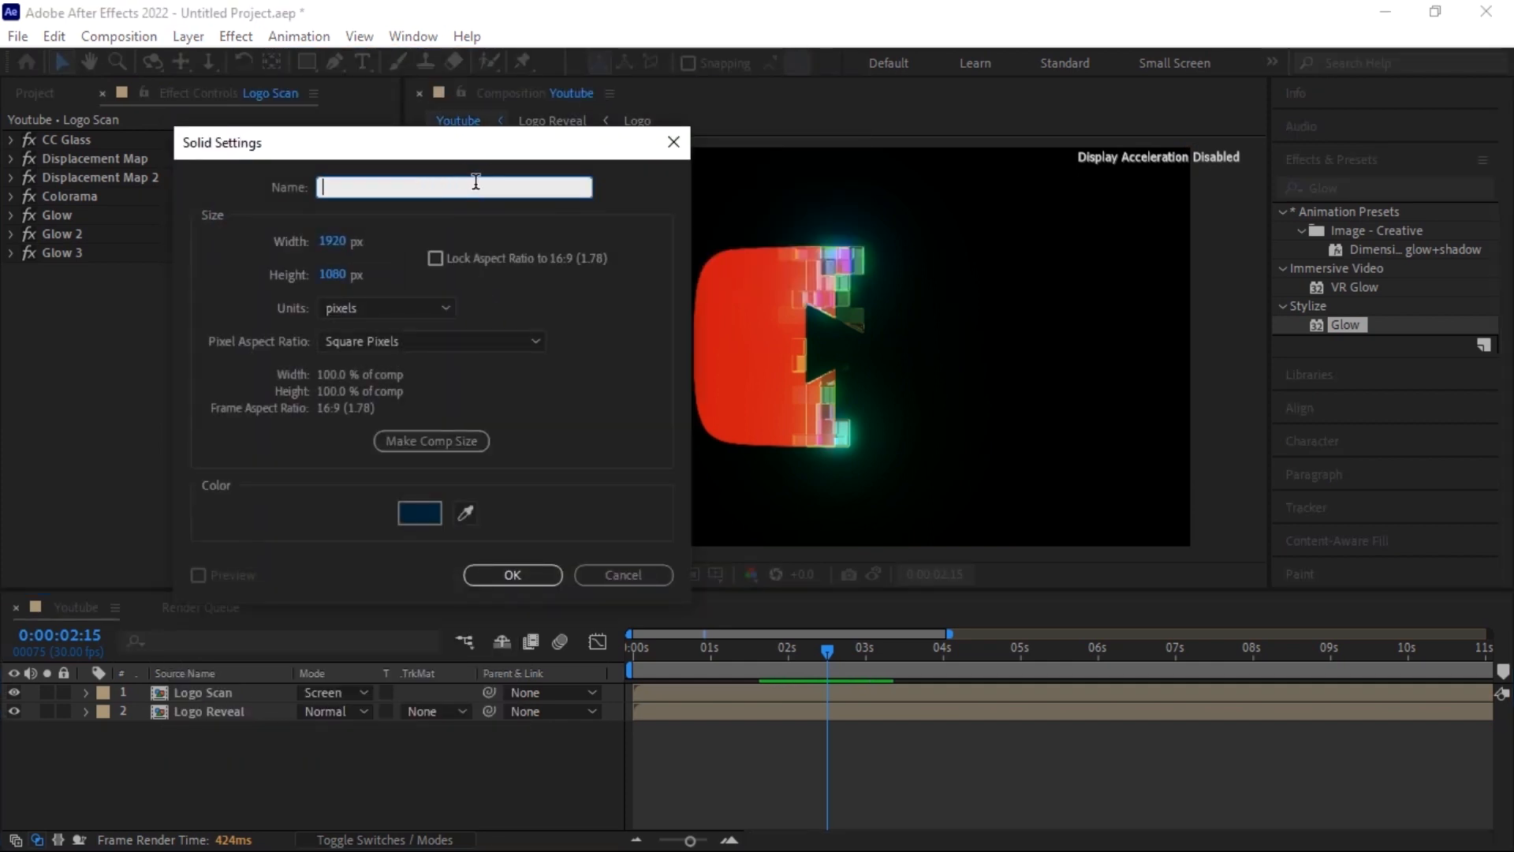
pyautogui.write('Background')
# - Sample the logo's red for the solid, darken it to #4F0000, and place the Background layer below Logo Reveal
pyautogui.click(466, 514)
pyautogui.click(734, 328)
pyautogui.moveTo(364, 418); pyautogui.dragTo(367, 462)
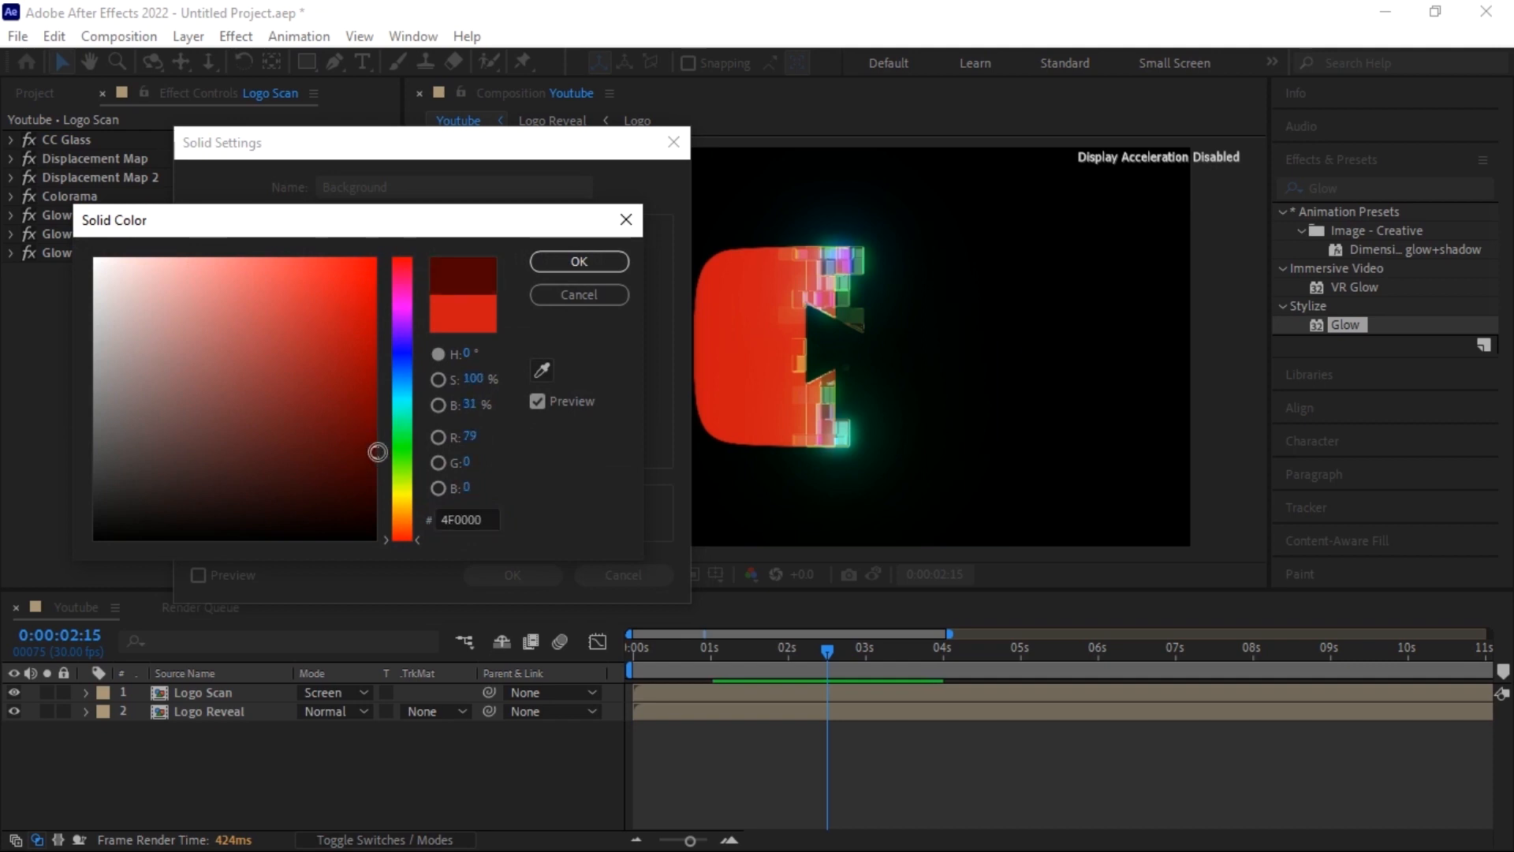
pyautogui.click(580, 262)
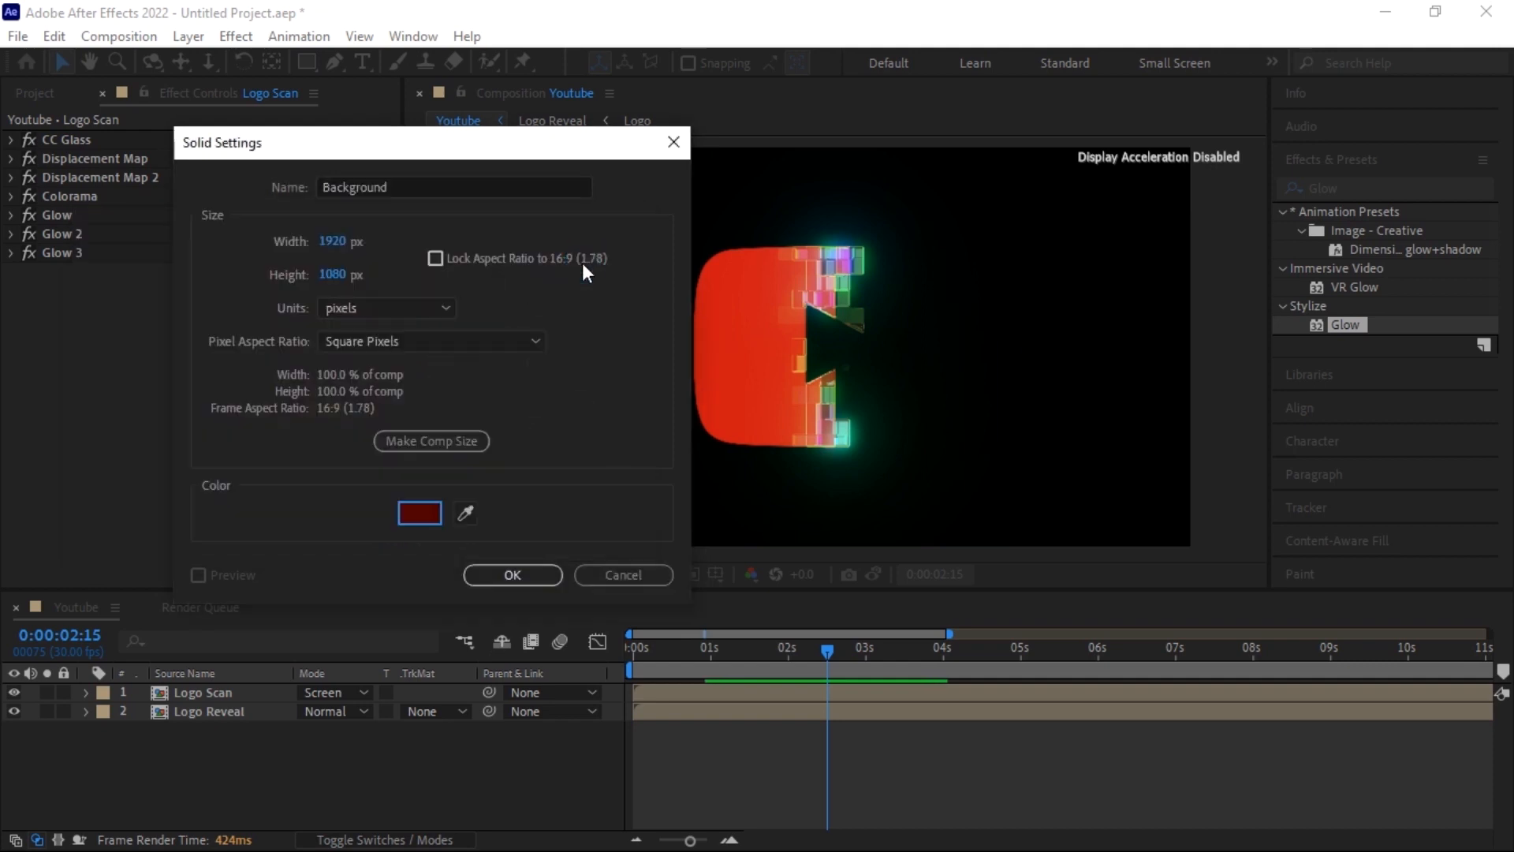
pyautogui.click(495, 574)
pyautogui.moveTo(215, 697); pyautogui.dragTo(202, 755)
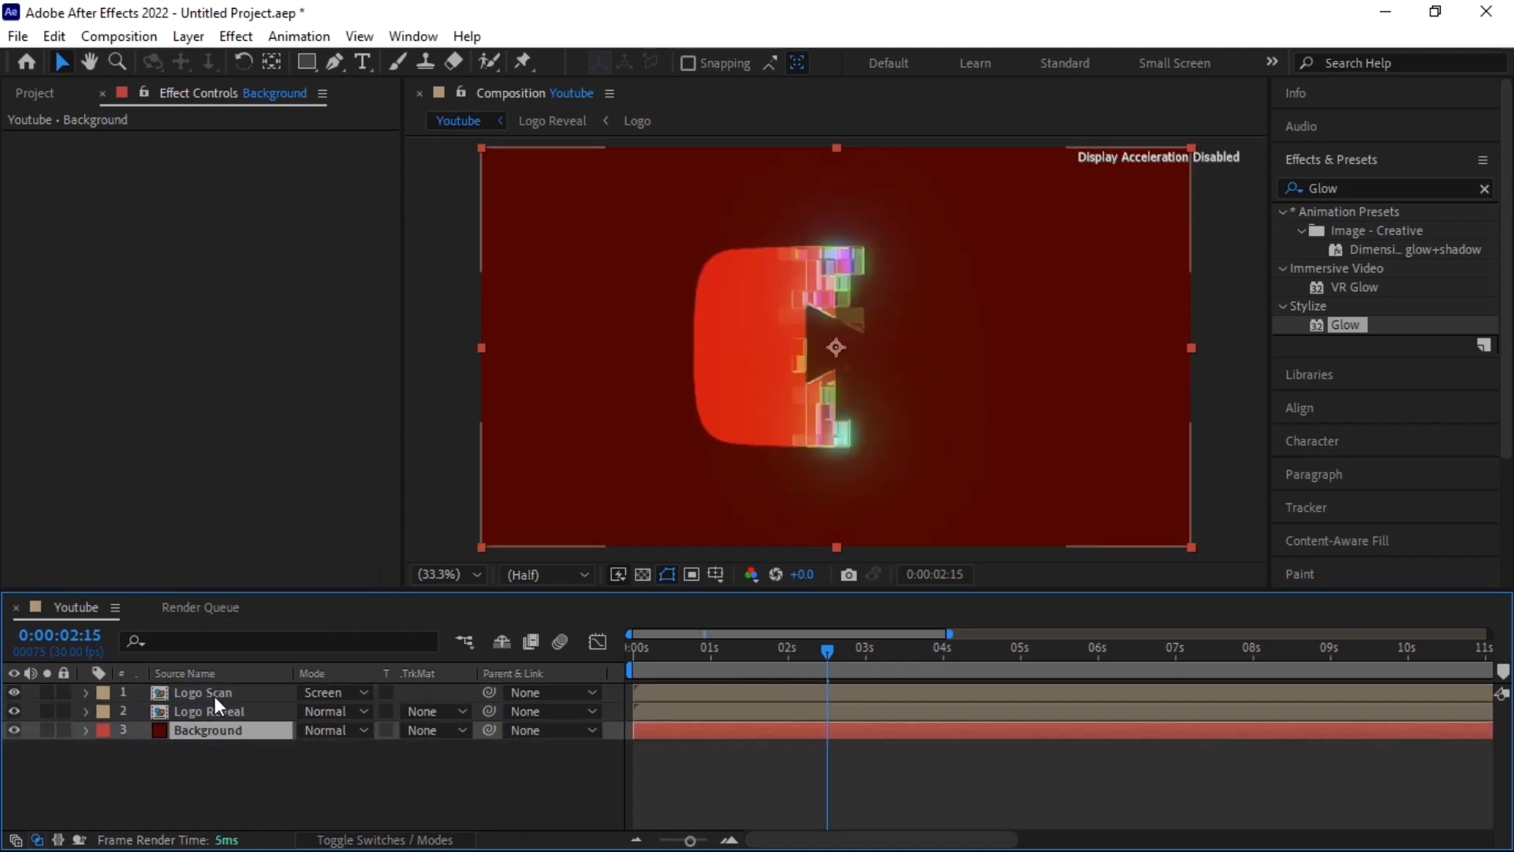
pyautogui.click(361, 755)
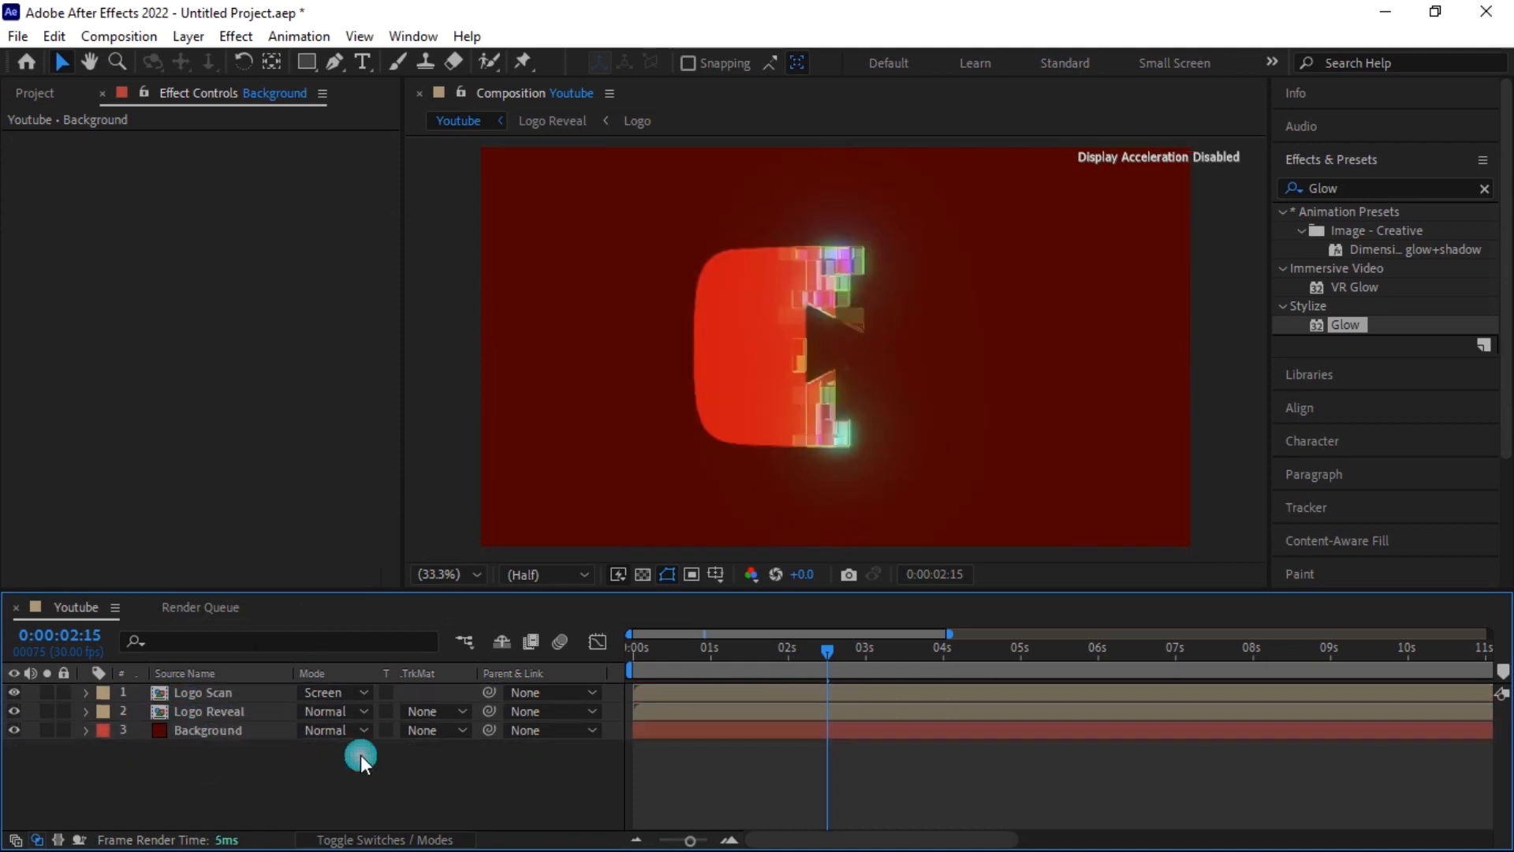
# - Find the Drop Shadow effect and apply it to the Logo Reveal layer
pyautogui.click(1483, 190)
pyautogui.click(1419, 190)
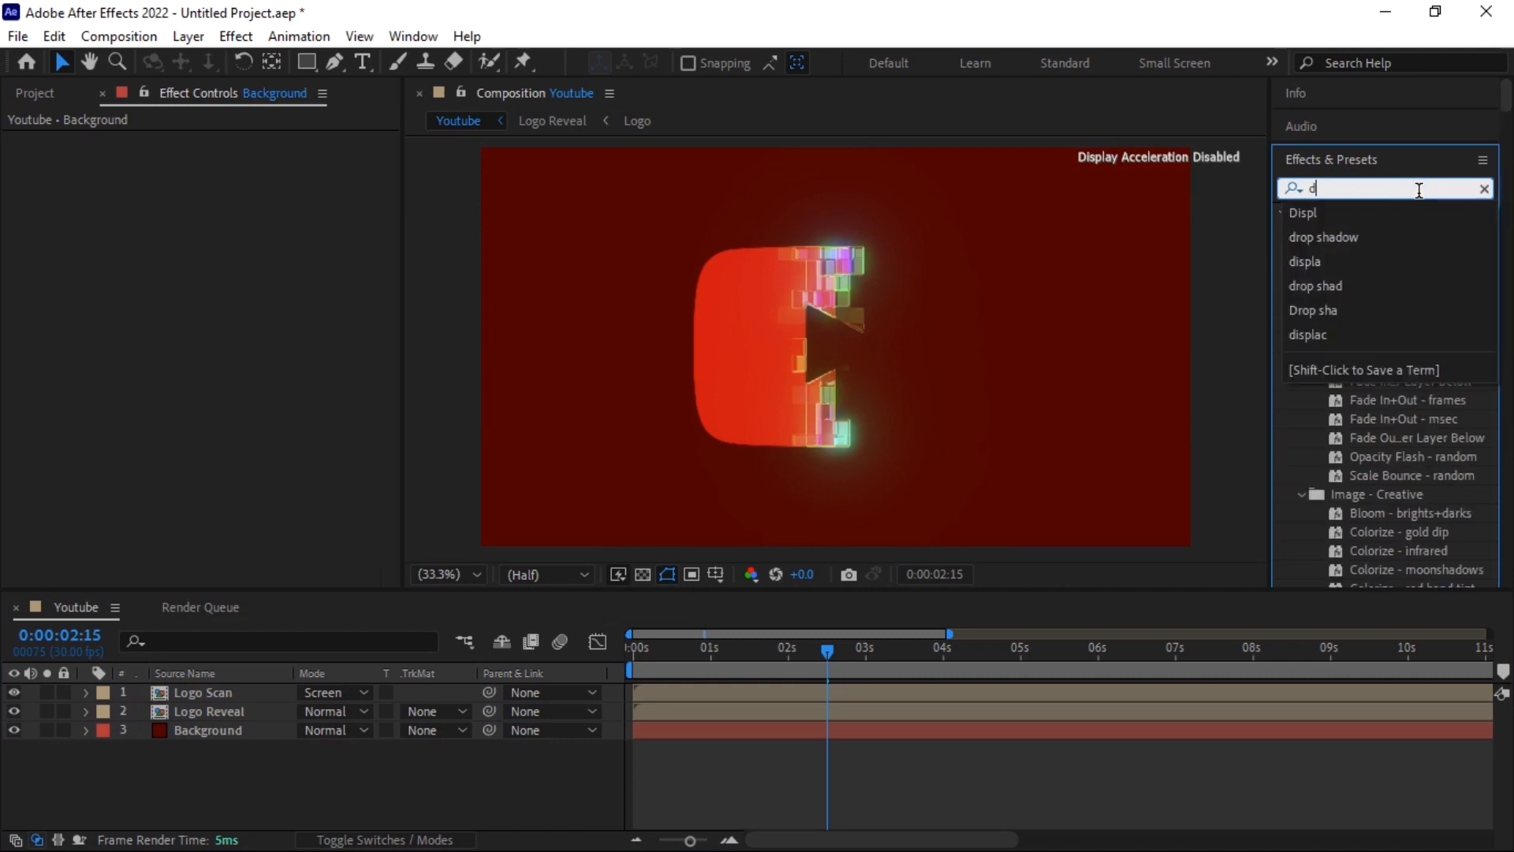
pyautogui.write('drop shadow')
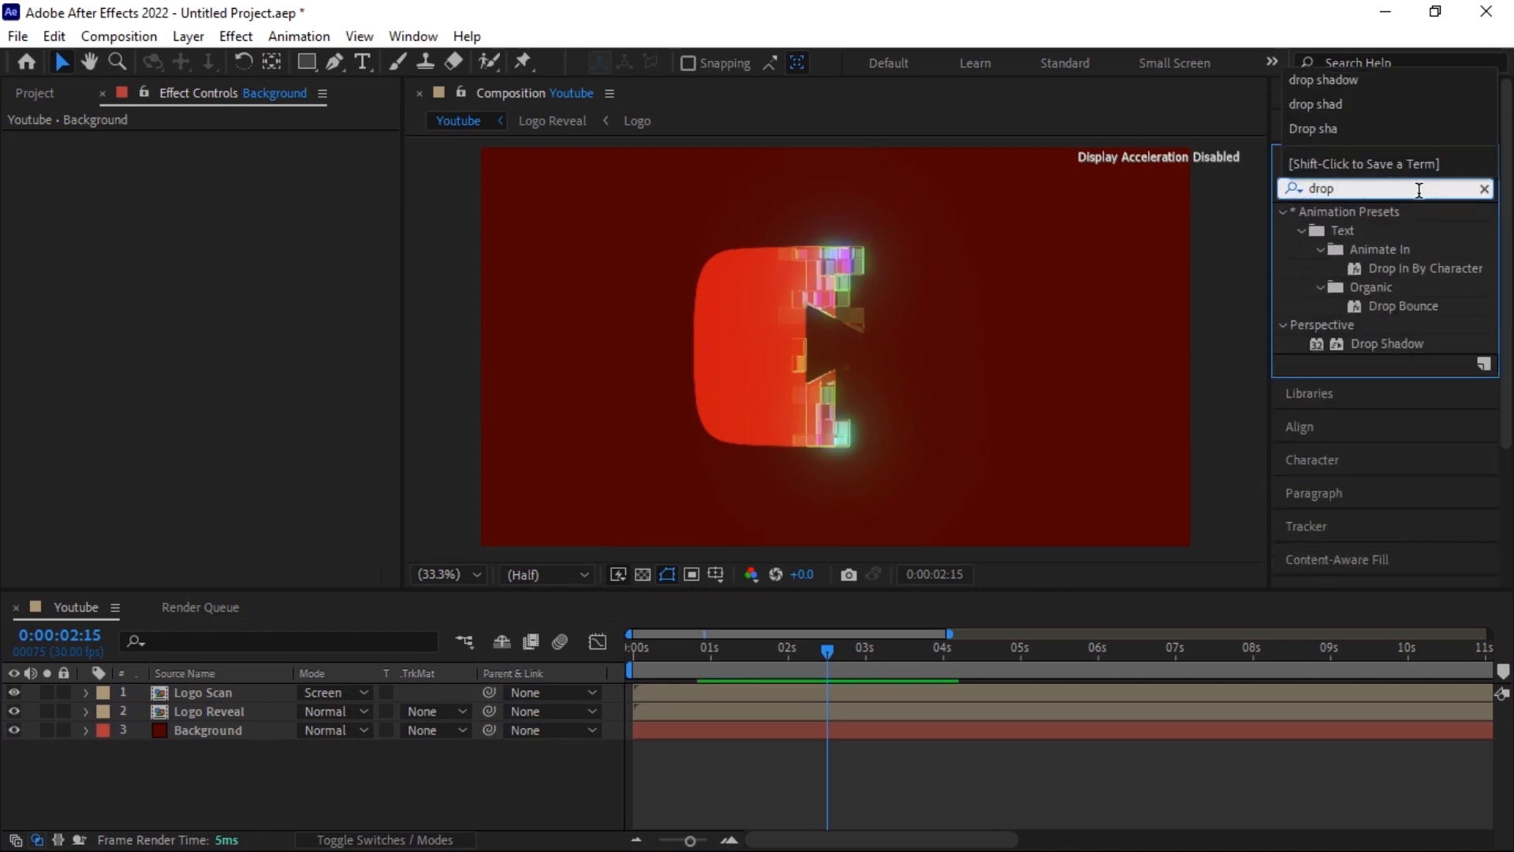
pyautogui.moveTo(1432, 233); pyautogui.dragTo(215, 705)
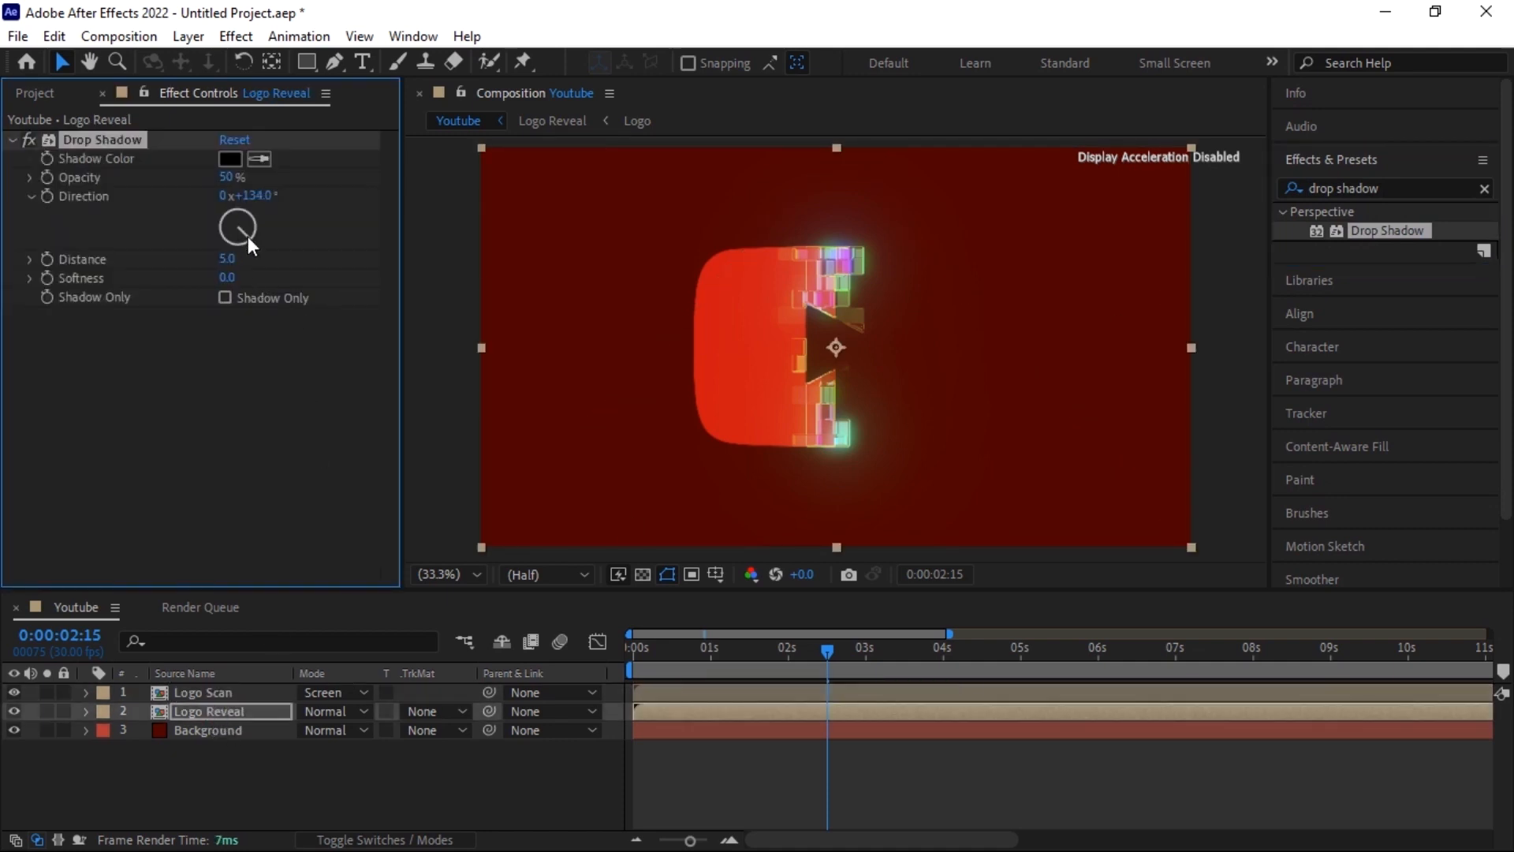
# - Set the Drop Shadow's Direction to 216°, Distance to 50 and Softness to 100
pyautogui.moveTo(218, 249); pyautogui.dragTo(212, 253)
pyautogui.click(227, 259)
pyautogui.write('50')
pyautogui.press('Return')
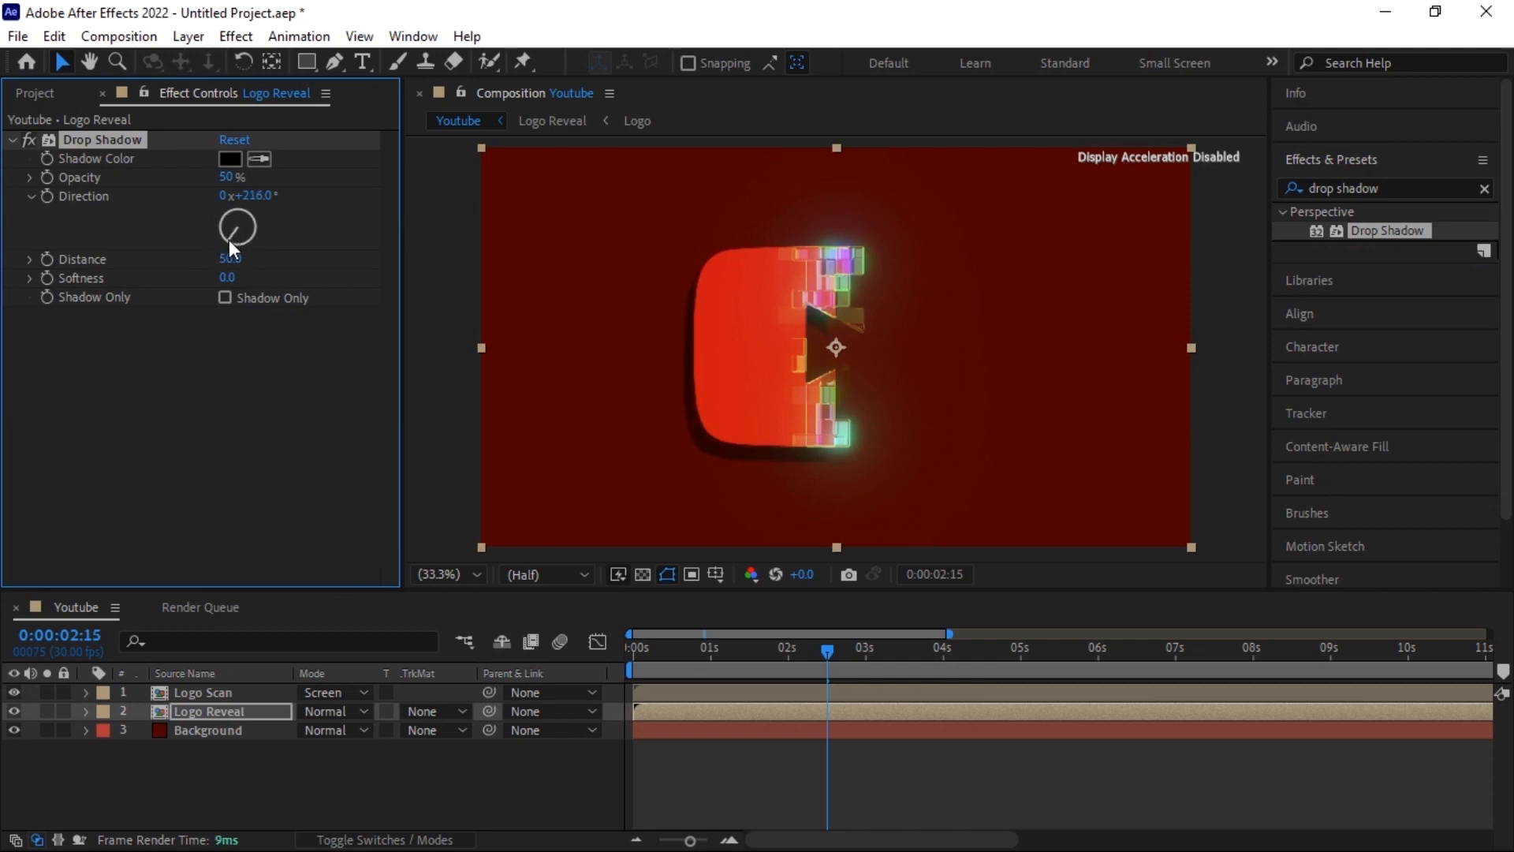
pyautogui.click(229, 278)
pyautogui.write('100')
pyautogui.press('Return')
# - Limit the Youtube composition's work area to about 0:00:01:09 through 0:00:04:00
pyautogui.moveTo(826, 652); pyautogui.dragTo(735, 691)
pyautogui.moveTo(632, 670); pyautogui.dragTo(944, 702)
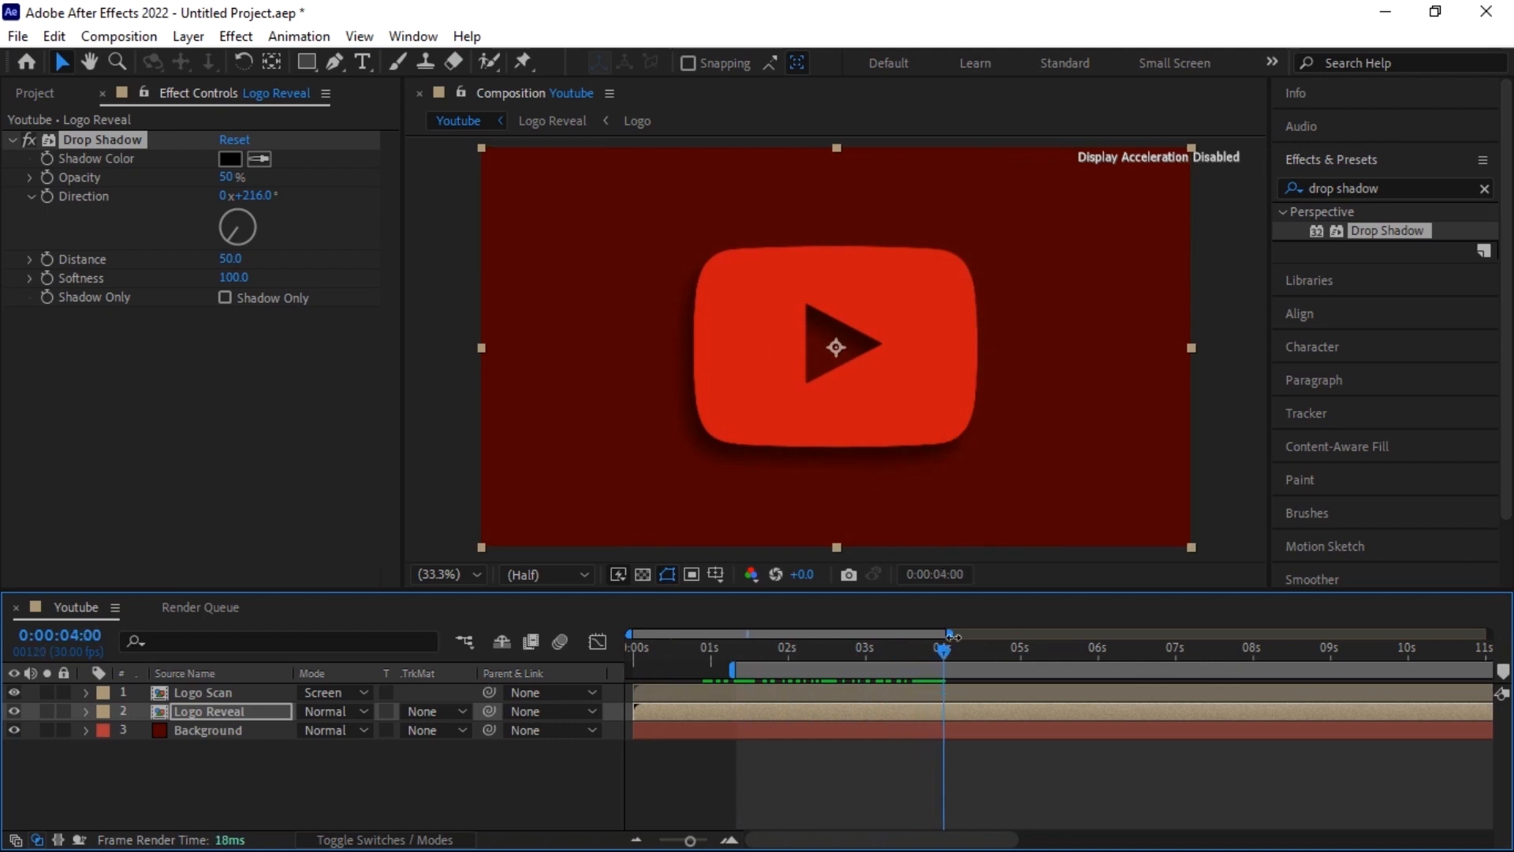
pyautogui.moveTo(952, 635); pyautogui.dragTo(1489, 635)
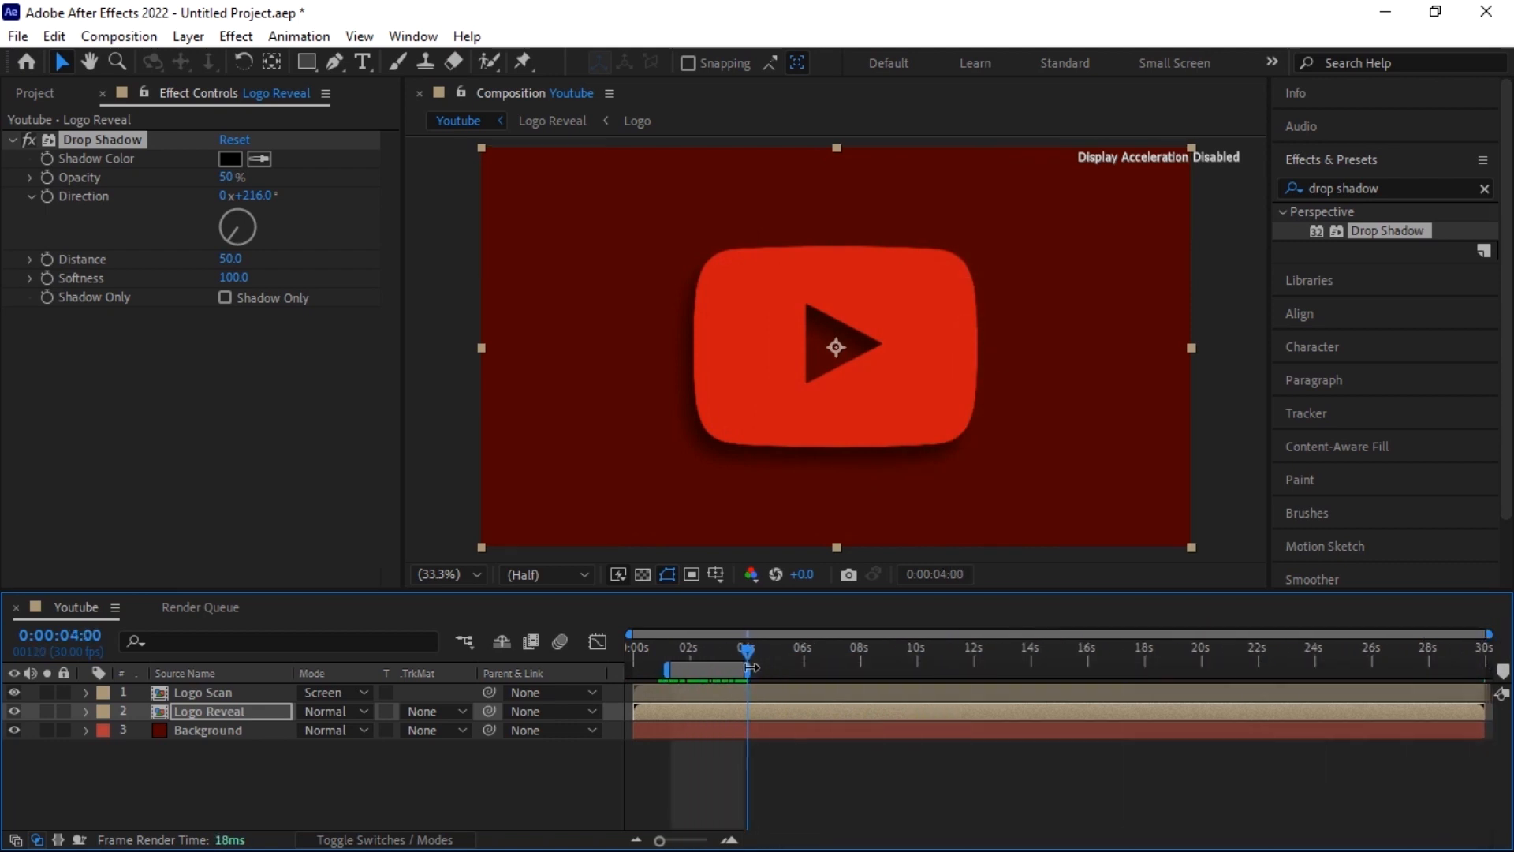
pyautogui.moveTo(1489, 636); pyautogui.dragTo(991, 633)
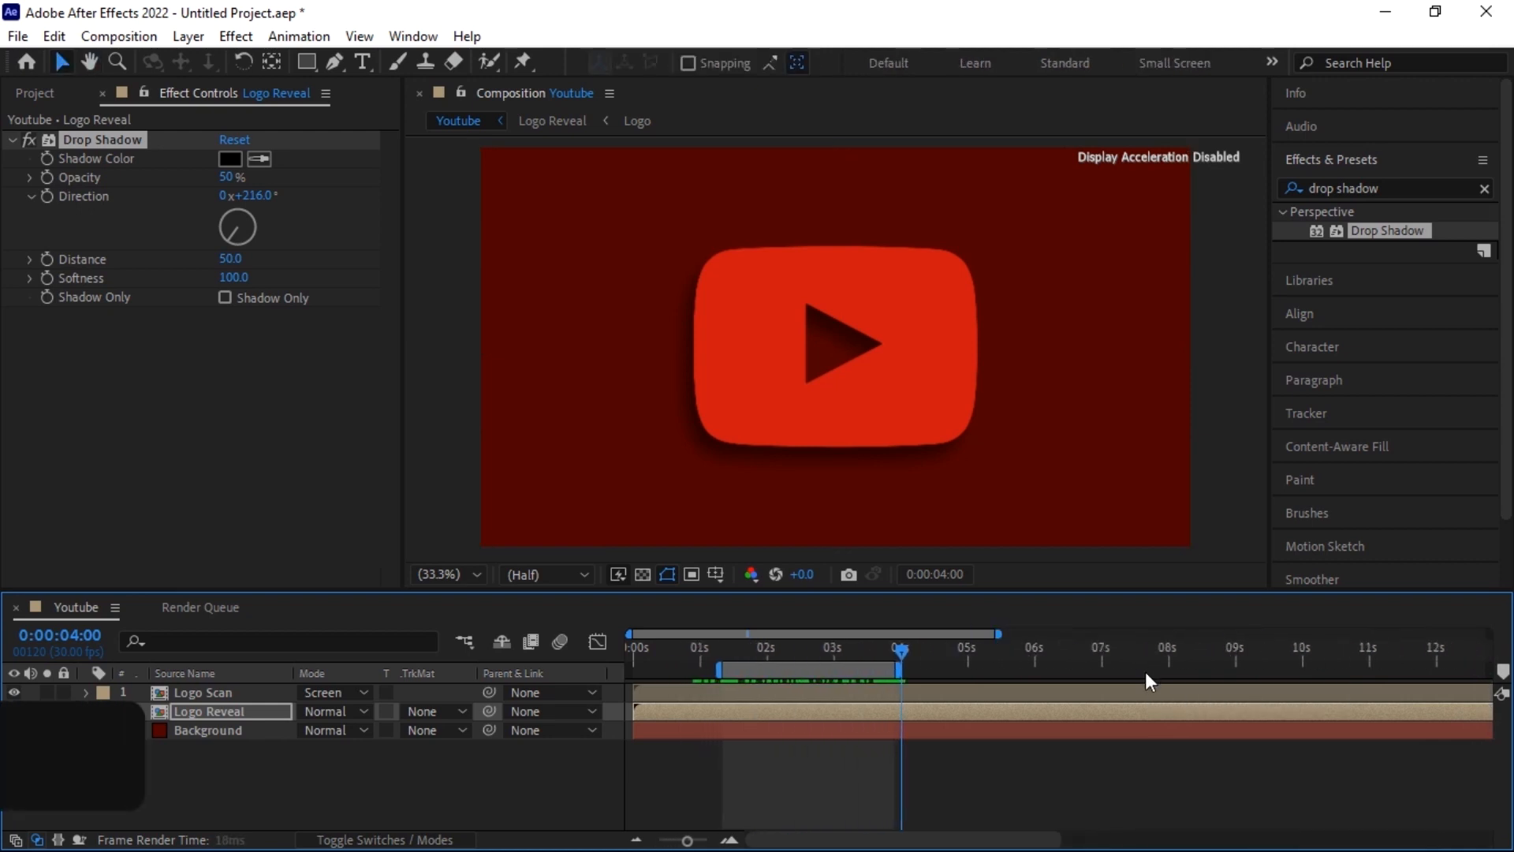
# - Preview the logo reveal animation from 0:00:01:09 to check the glowing scan edge and shadow
pyautogui.press('space')
pyautogui.moveTo(789, 650); pyautogui.dragTo(719, 646)
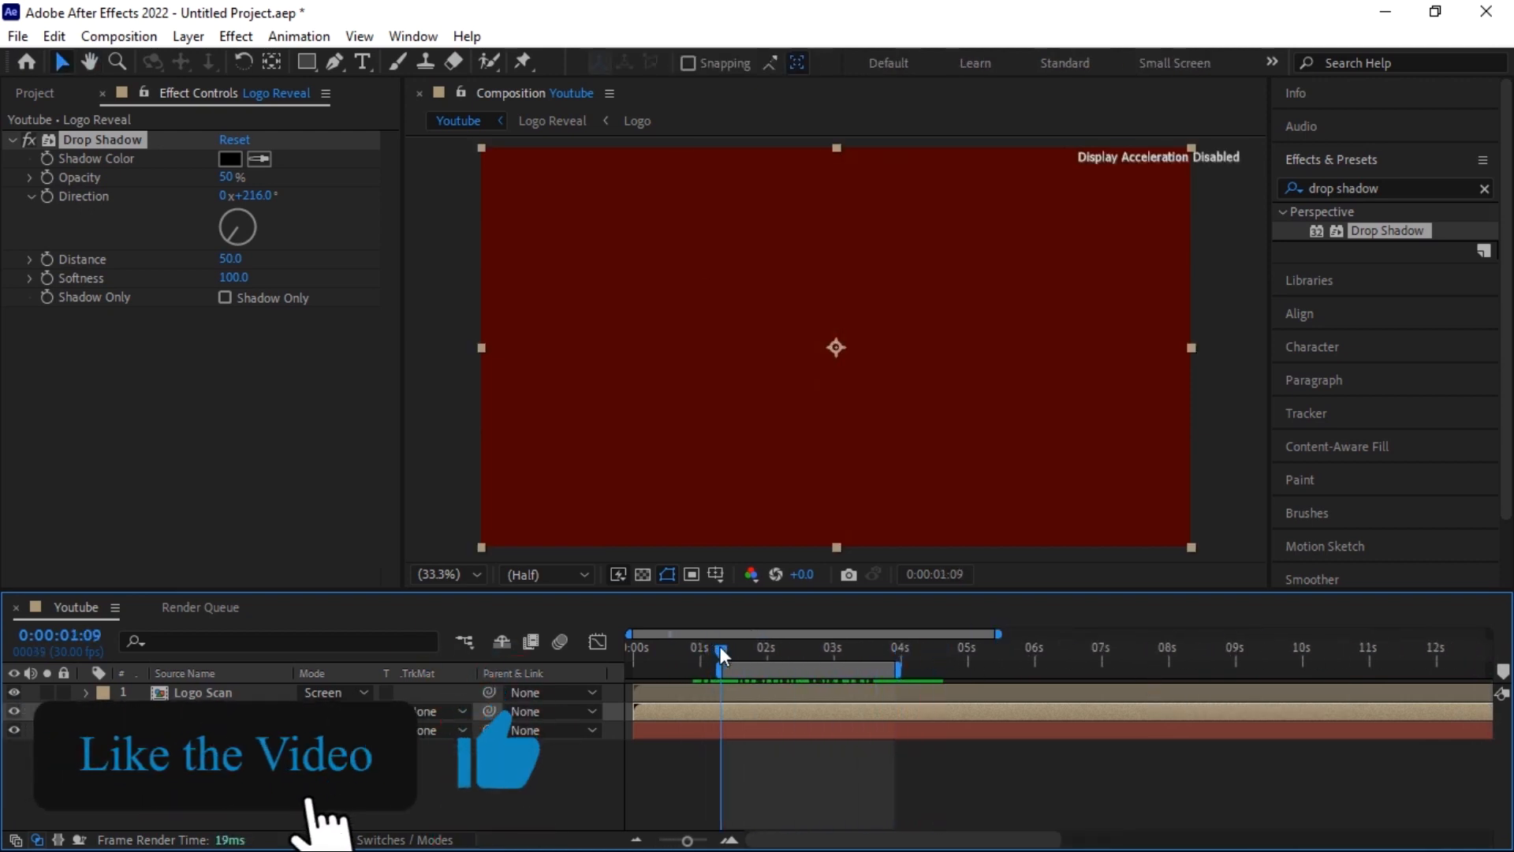
pyautogui.press('space')
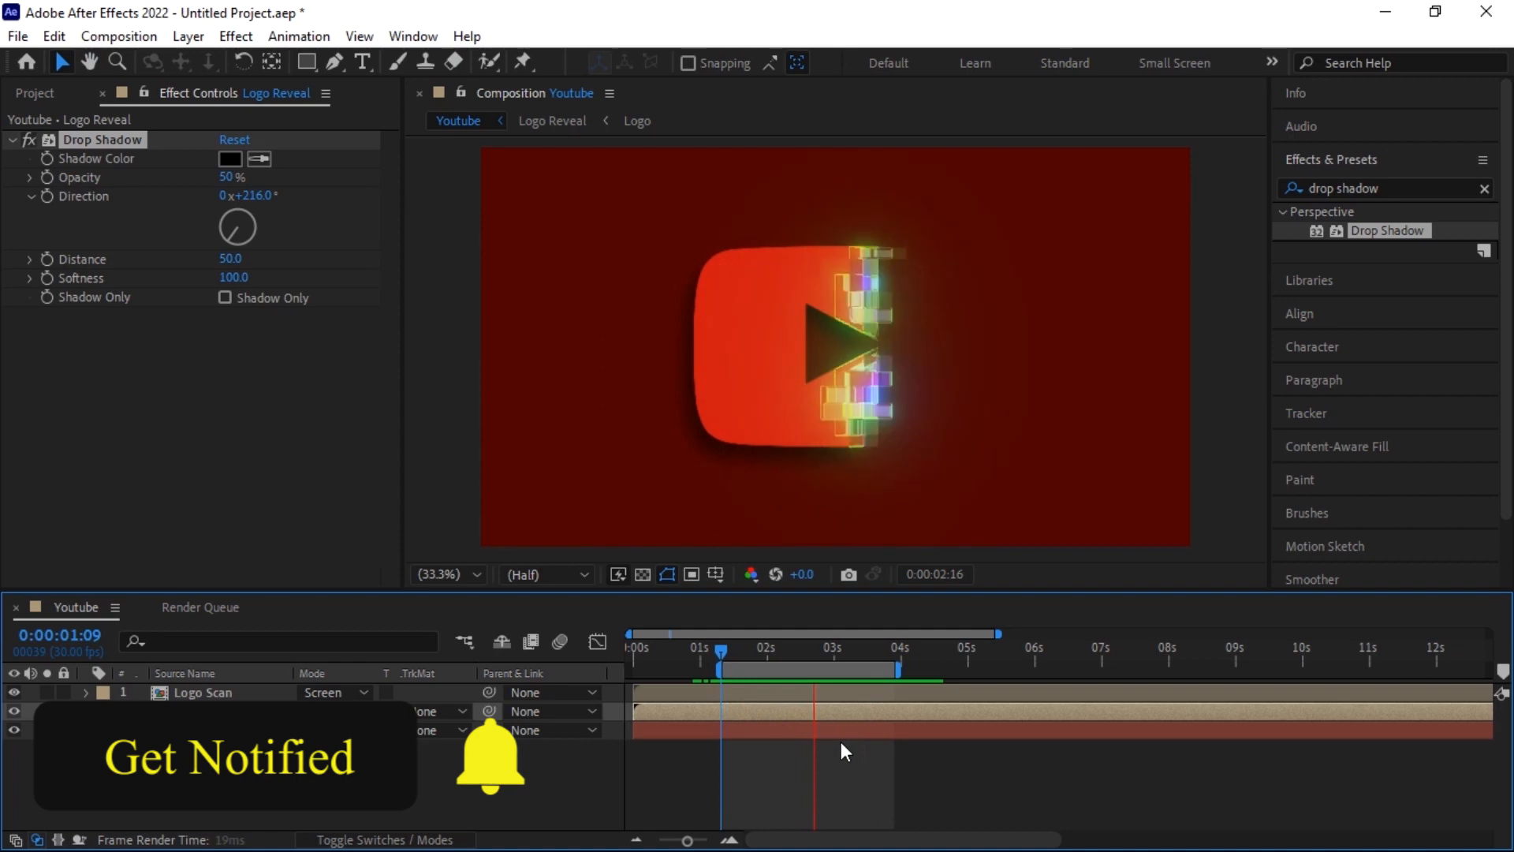
pyautogui.press('space')
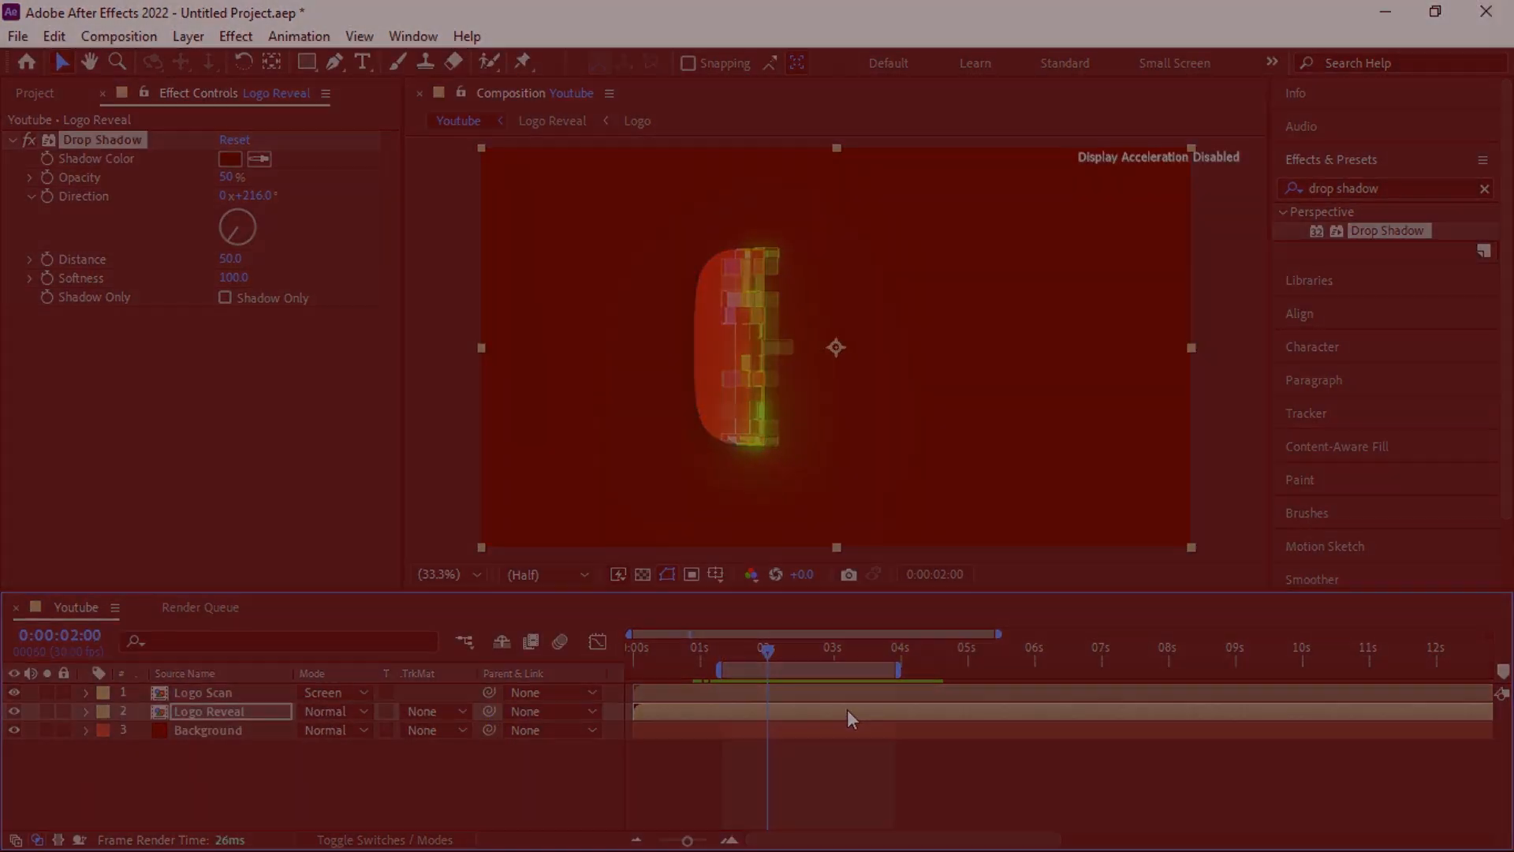